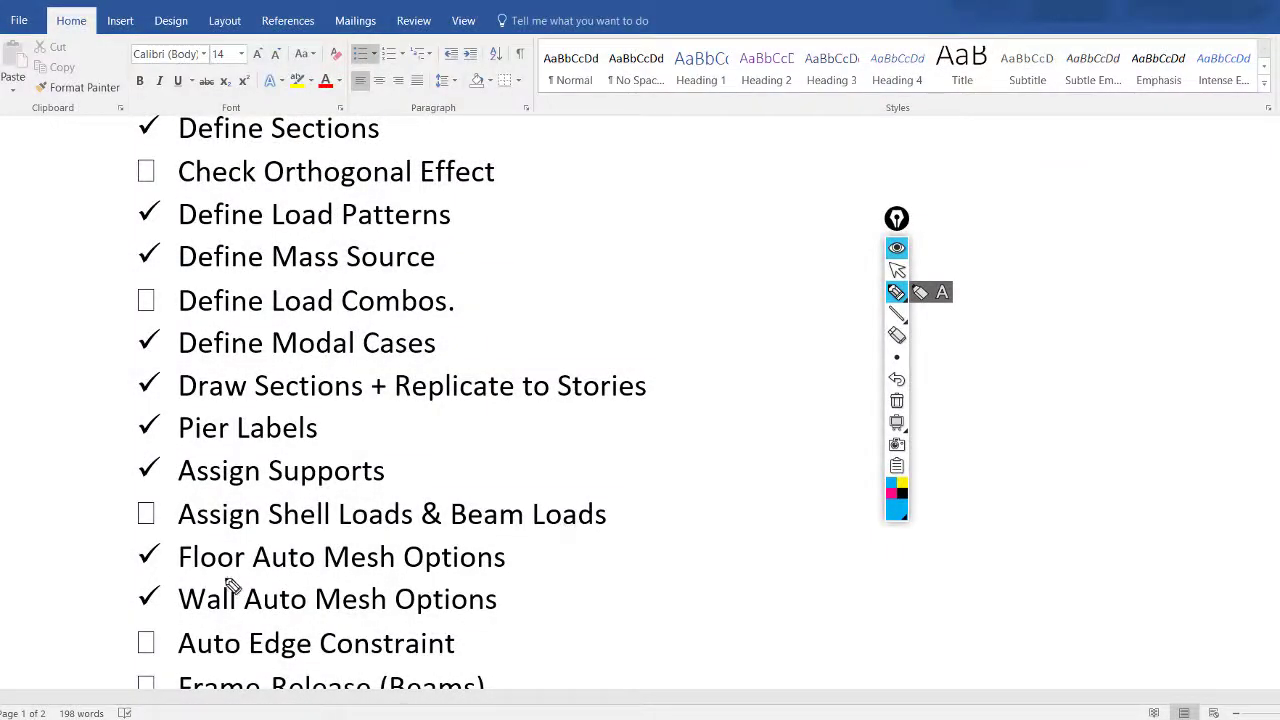
Step: Circle the Floor and Wall Auto Mesh Options items and point an arrow at Assign Shell Loads & Beam Loads
{"action": "mouse_move", "coordinate": [130, 543]}
{"action": "left_mouse_down"}
{"action": "mouse_move", "coordinate": [107, 544]}
{"action": "mouse_move", "coordinate": [113, 624]}
{"action": "mouse_move", "coordinate": [508, 614]}
{"action": "mouse_move", "coordinate": [532, 568]}
{"action": "mouse_move", "coordinate": [520, 548]}
{"action": "mouse_move", "coordinate": [132, 541]}
{"action": "left_mouse_up"}
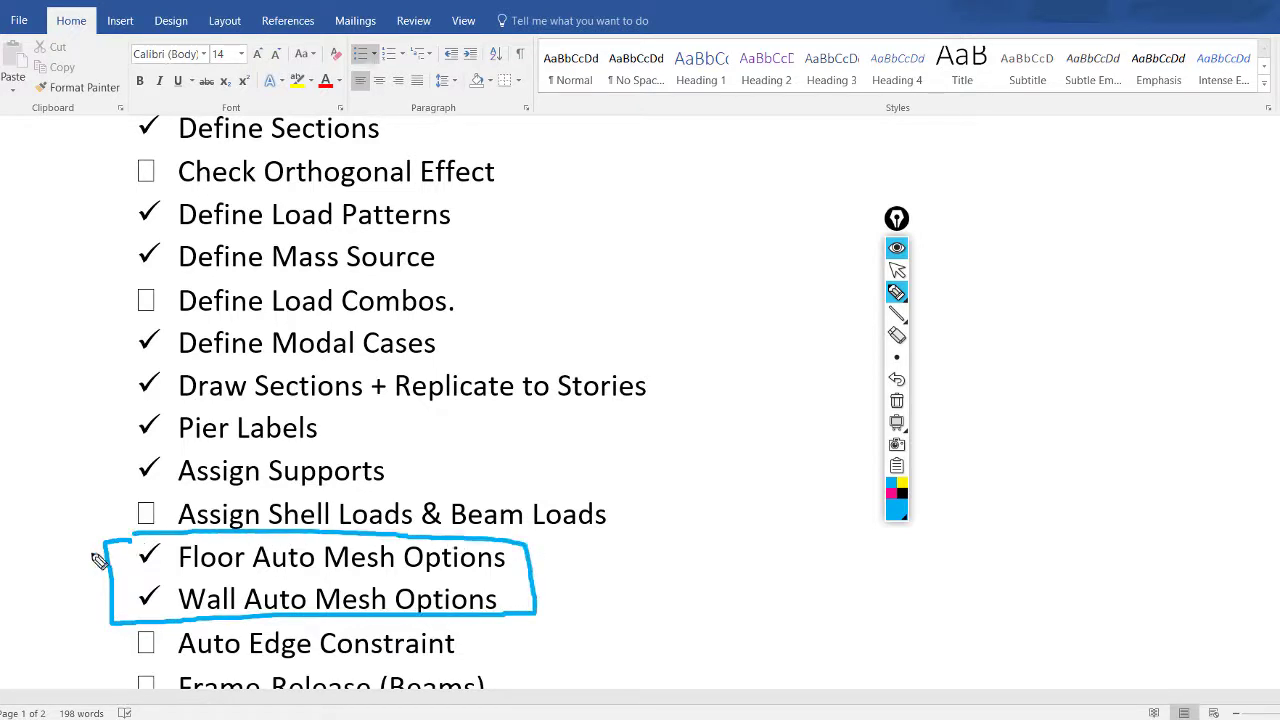
{"action": "mouse_move", "coordinate": [8, 510]}
{"action": "left_mouse_down"}
{"action": "mouse_move", "coordinate": [112, 522]}
{"action": "mouse_move", "coordinate": [84, 499]}
{"action": "mouse_move", "coordinate": [94, 530]}
{"action": "left_mouse_up"}
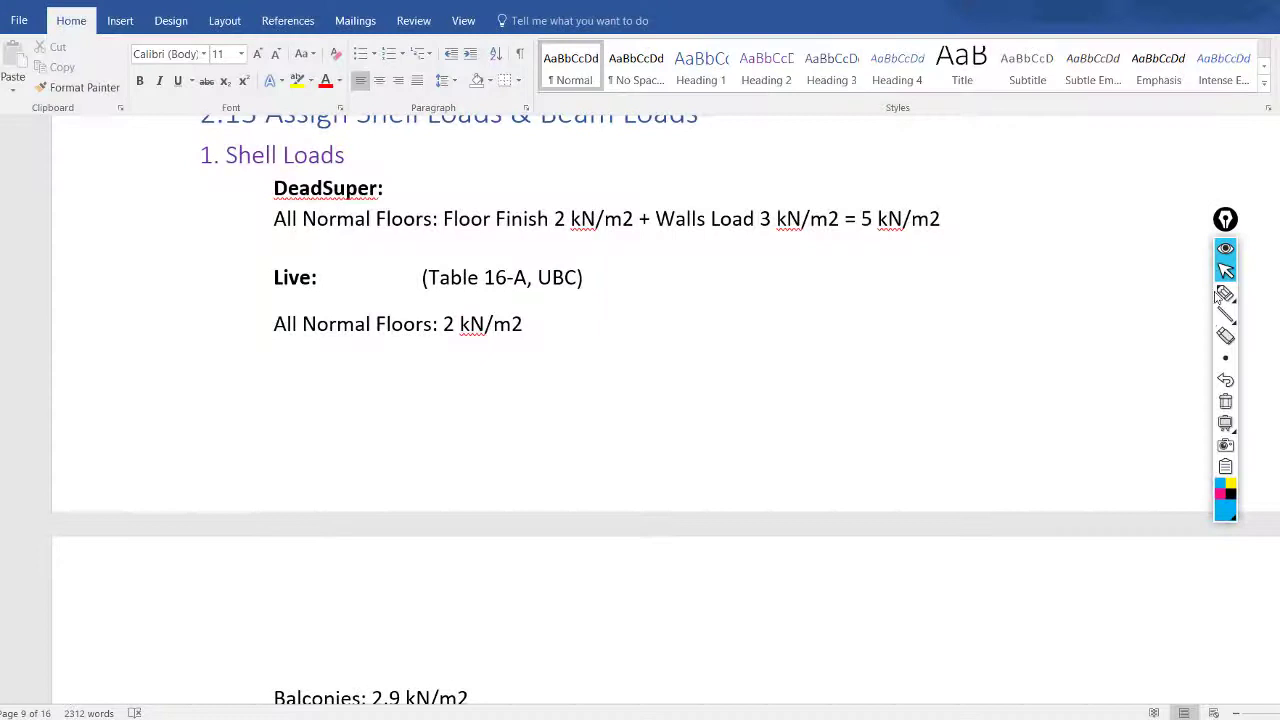
{"action": "left_click", "coordinate": [1226, 292]}
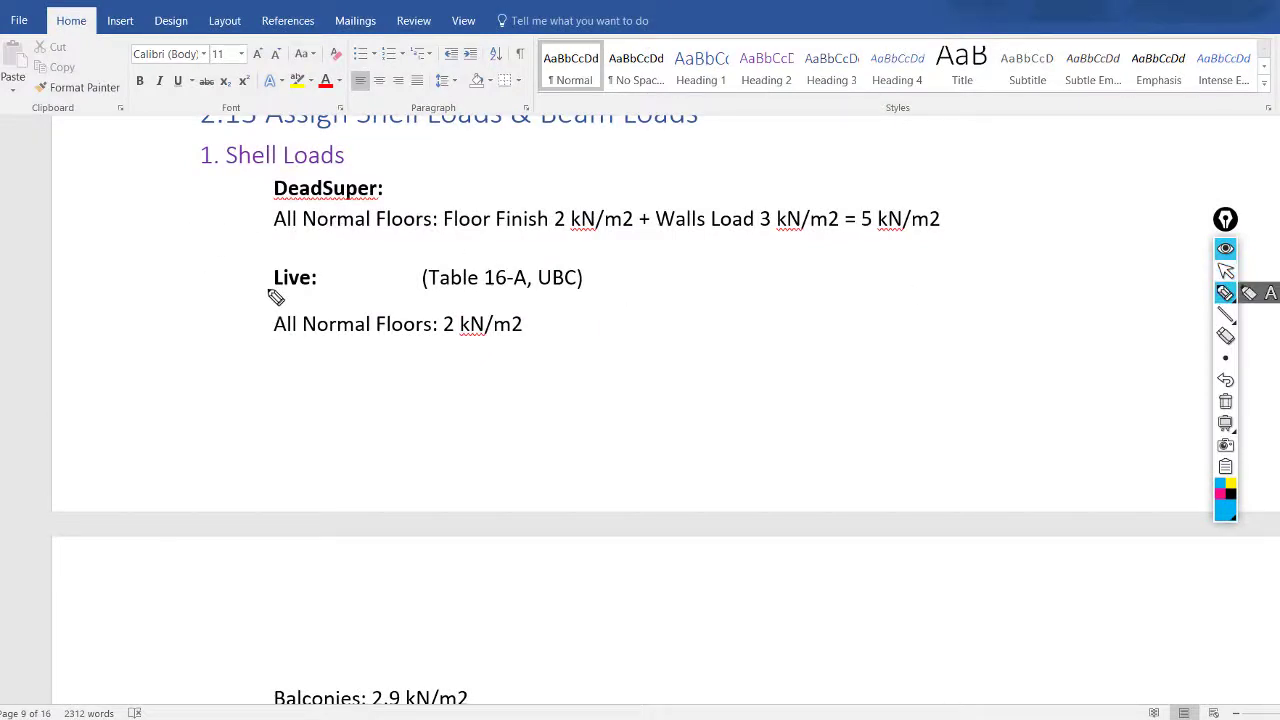
{"action": "mouse_move", "coordinate": [449, 242]}
{"action": "left_mouse_down"}
{"action": "mouse_move", "coordinate": [623, 238]}
{"action": "mouse_move", "coordinate": [641, 324]}
{"action": "mouse_move", "coordinate": [622, 311]}
{"action": "mouse_move", "coordinate": [654, 326]}
{"action": "left_mouse_up"}
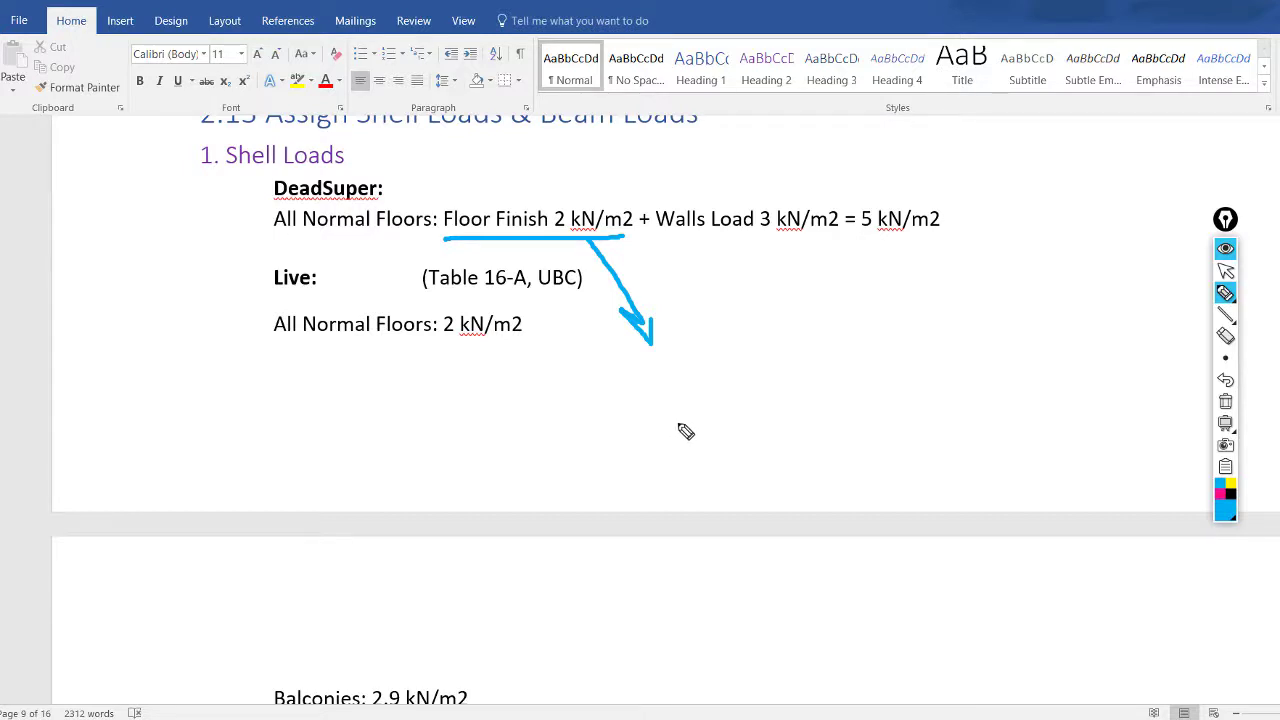
{"action": "left_click_drag", "start_coordinate": [680, 423], "coordinate": [912, 430]}
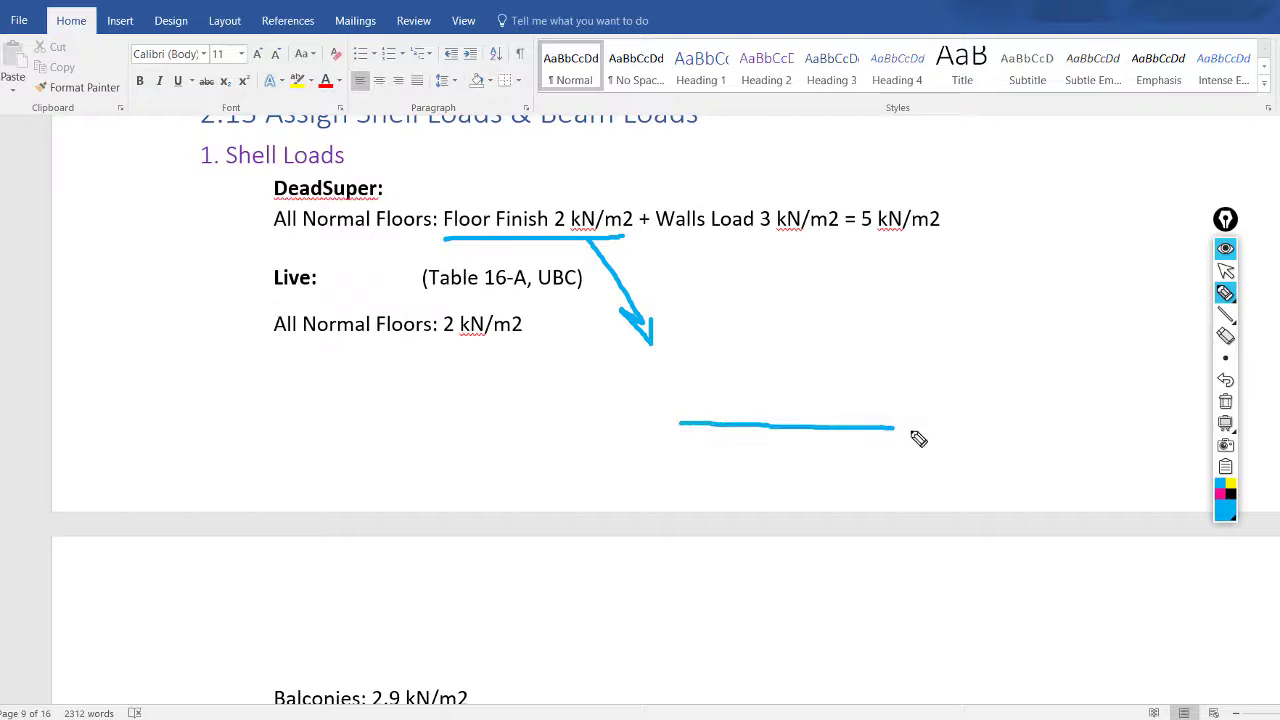
{"action": "left_click_drag", "start_coordinate": [669, 493], "coordinate": [713, 493]}
{"action": "left_click_drag", "start_coordinate": [847, 501], "coordinate": [912, 493]}
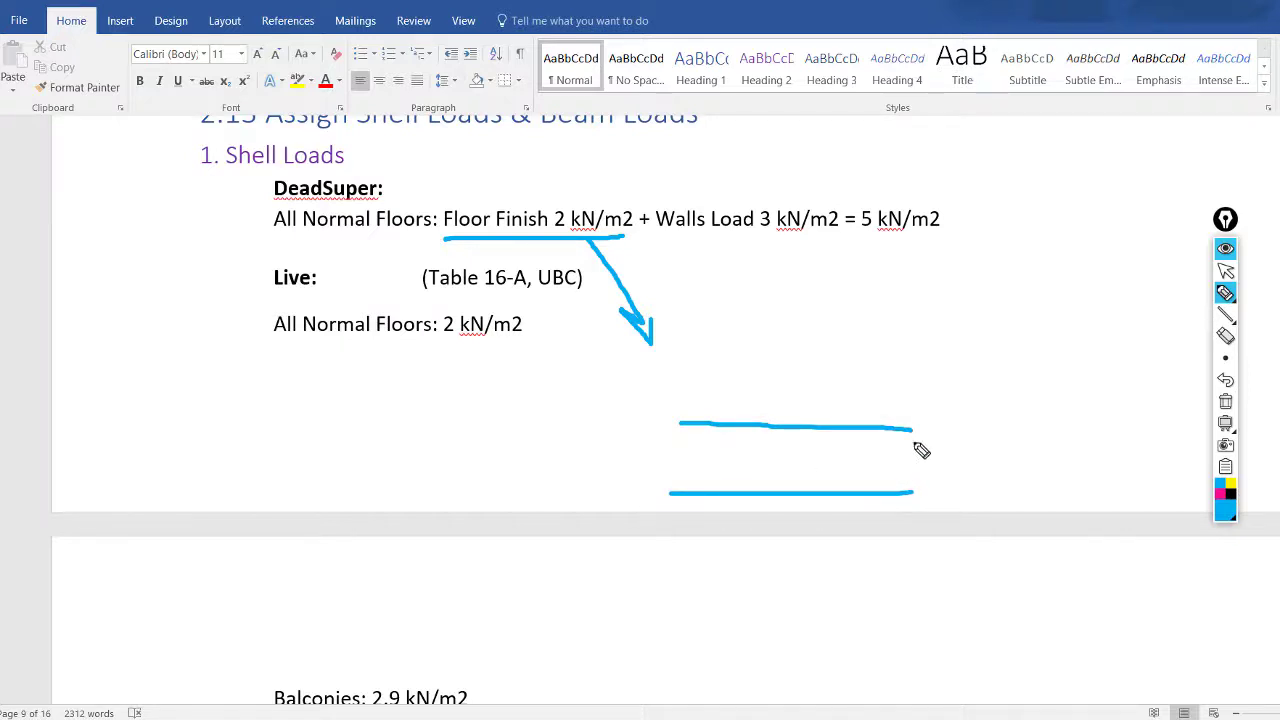
{"action": "left_click_drag", "start_coordinate": [670, 403], "coordinate": [914, 415]}
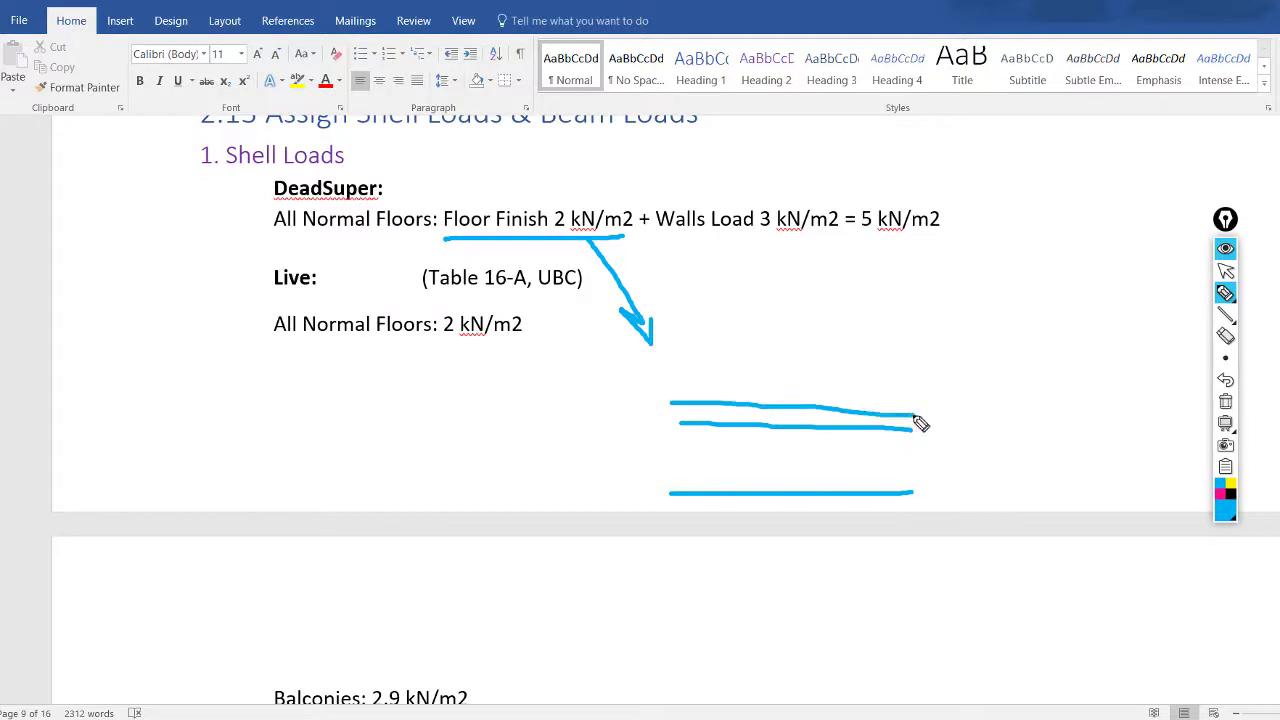
{"action": "mouse_move", "coordinate": [679, 381]}
{"action": "left_mouse_down"}
{"action": "mouse_move", "coordinate": [790, 382]}
{"action": "mouse_move", "coordinate": [802, 406]}
{"action": "mouse_move", "coordinate": [801, 386]}
{"action": "mouse_move", "coordinate": [916, 397]}
{"action": "left_mouse_up"}
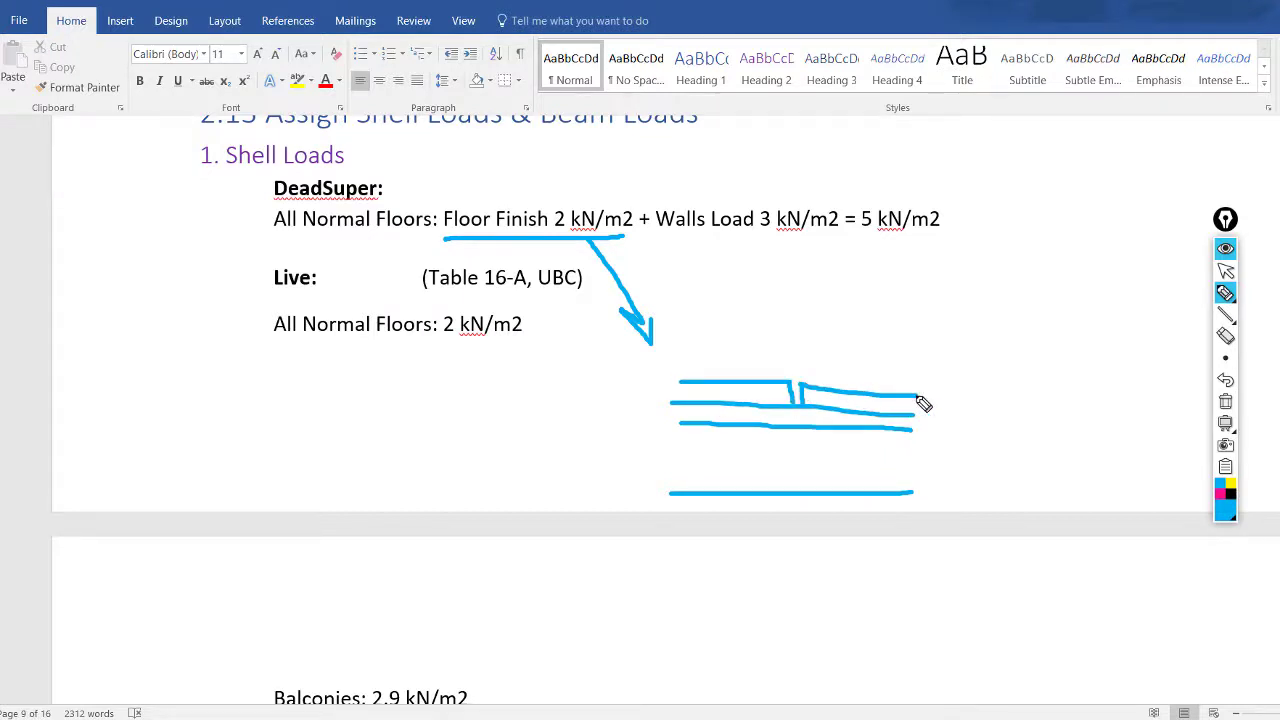
{"action": "left_click", "coordinate": [1224, 403]}
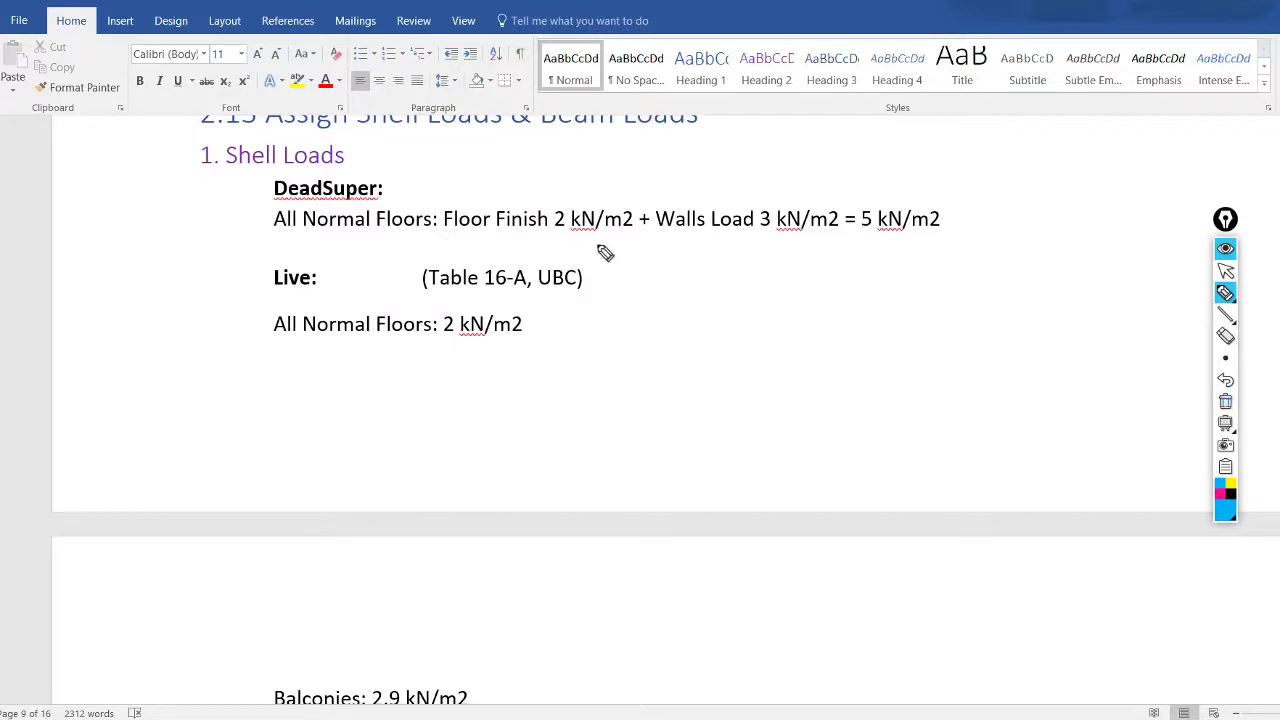
Step: Underline Walls Load 3 kN/m2 and the 5 kN/m2 total, then switch to the ETABS model
{"action": "left_click_drag", "start_coordinate": [656, 250], "coordinate": [811, 250]}
{"action": "left_click_drag", "start_coordinate": [660, 243], "coordinate": [831, 242]}
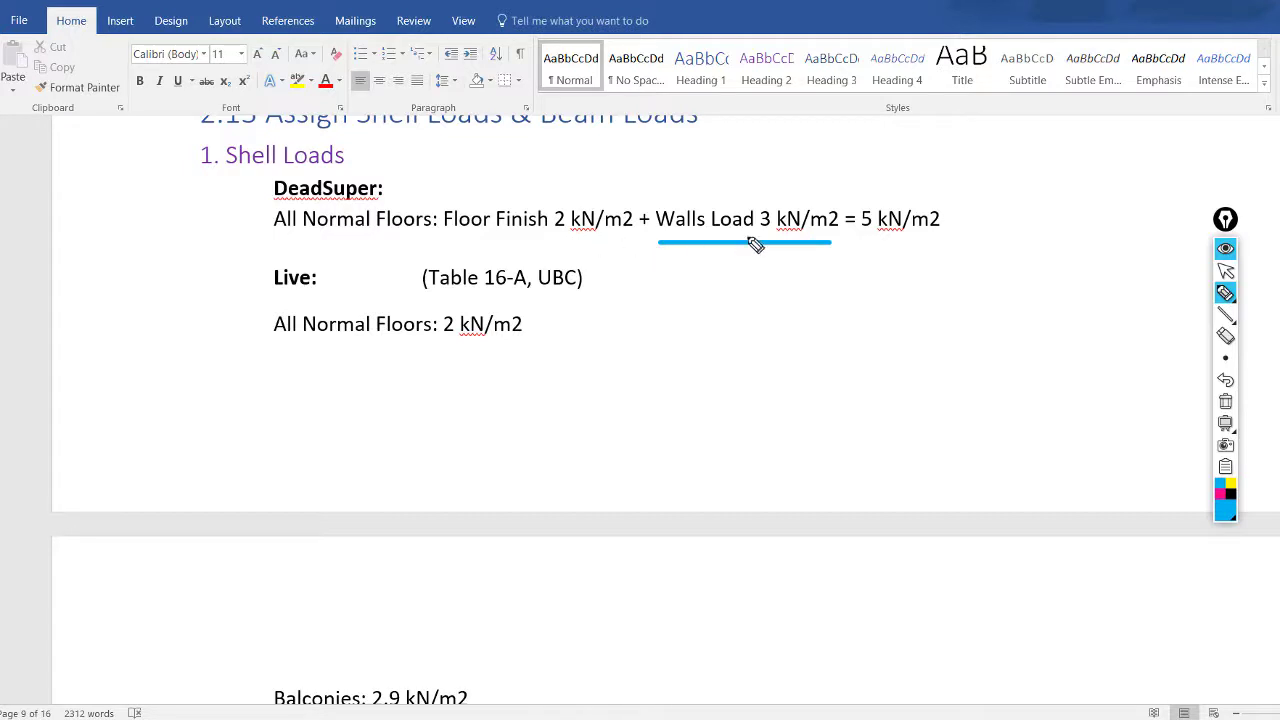
{"action": "left_click_drag", "start_coordinate": [862, 237], "coordinate": [885, 237]}
{"action": "left_click", "coordinate": [1225, 271]}
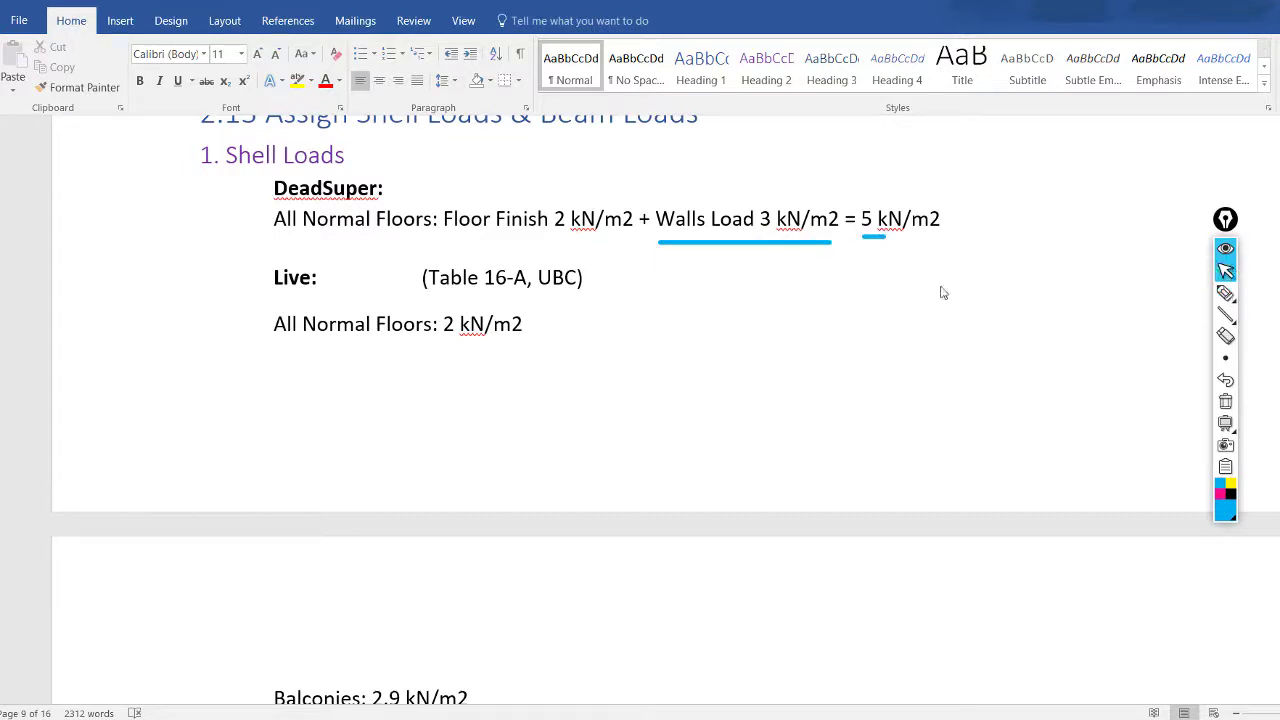
{"action": "key", "text": "alt+Tab"}
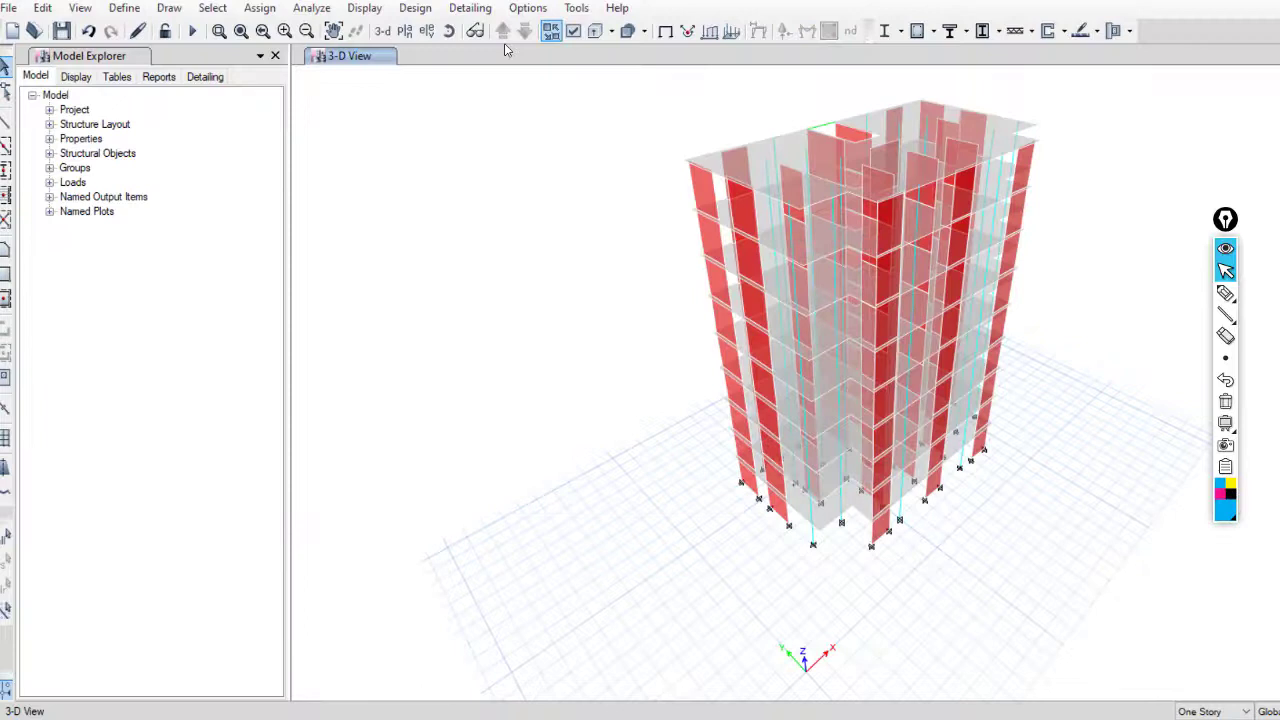
Step: Show the Story1 plan view and select the floor slabs on all stories for loading
{"action": "left_click", "coordinate": [425, 31]}
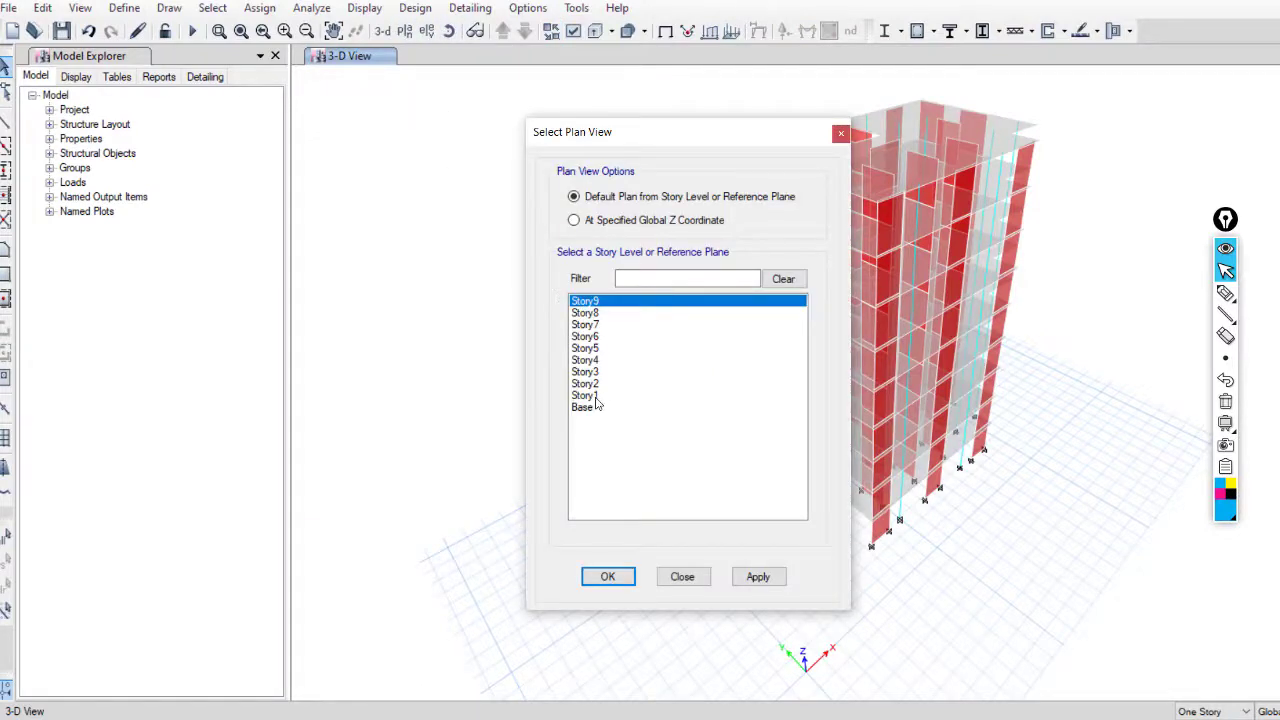
{"action": "left_click", "coordinate": [586, 396]}
{"action": "left_click", "coordinate": [758, 578]}
{"action": "left_click", "coordinate": [682, 577]}
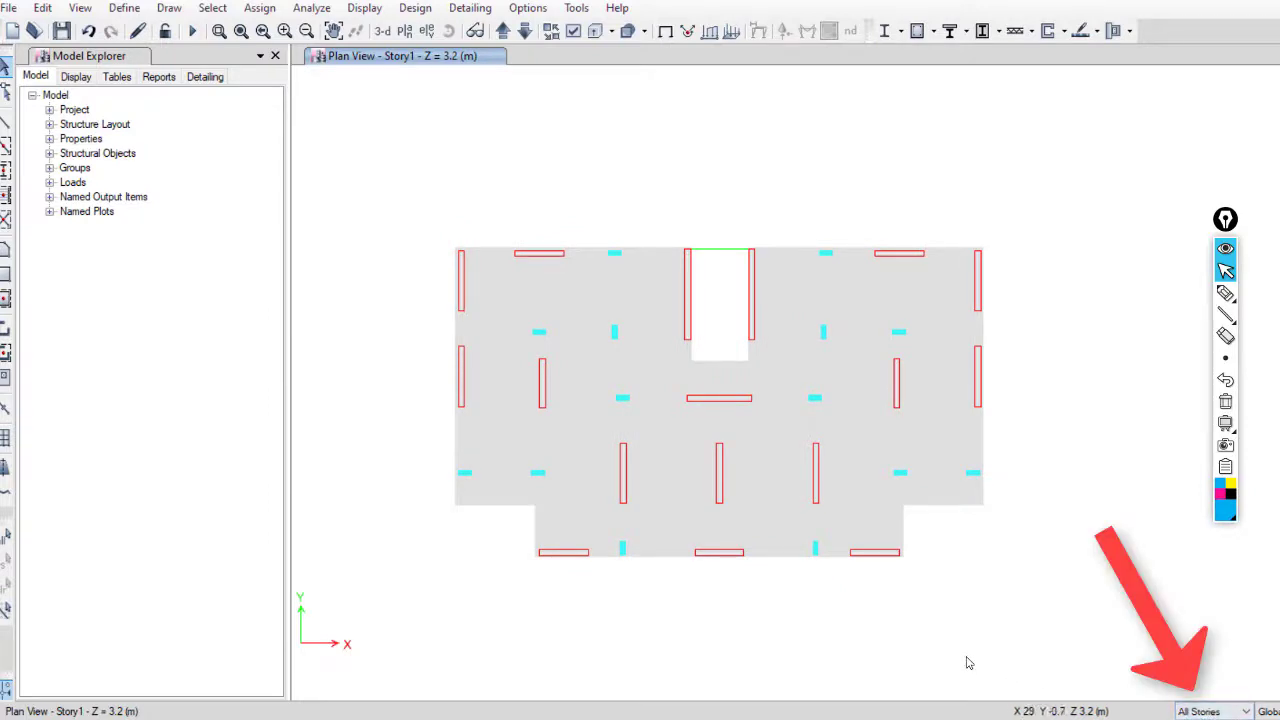
{"action": "left_click", "coordinate": [656, 455]}
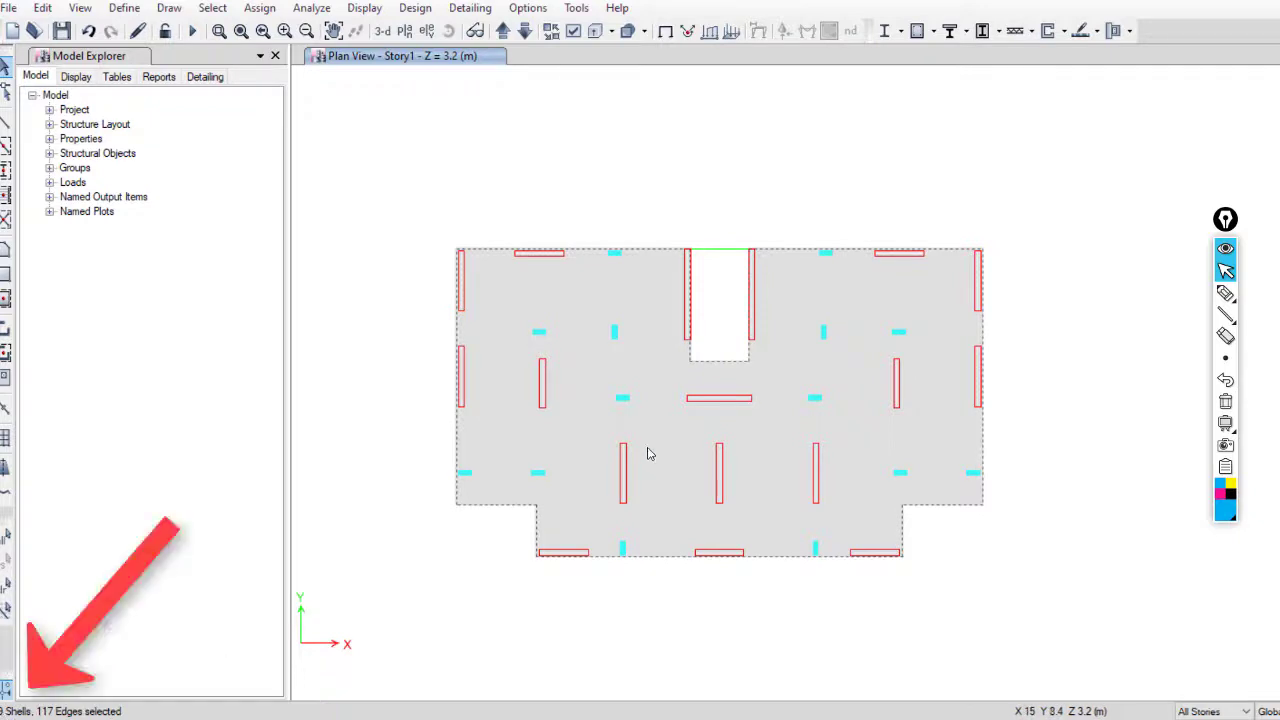
{"action": "left_click", "coordinate": [259, 8]}
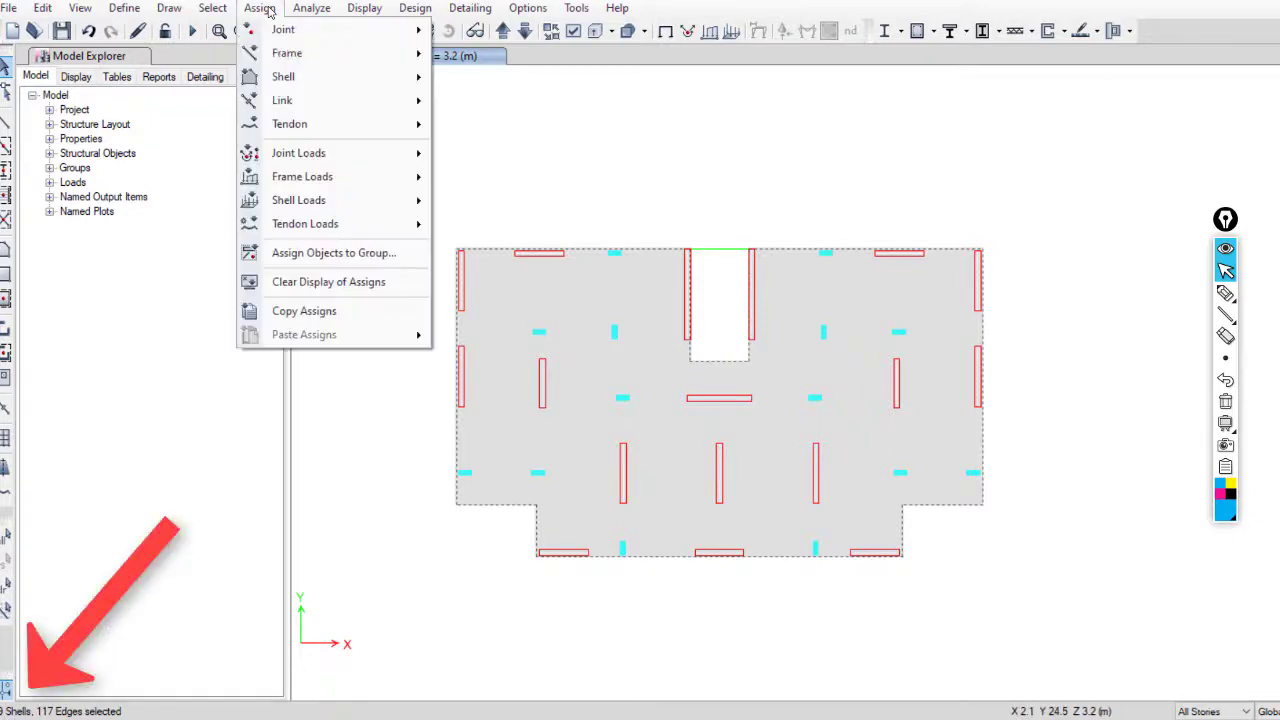
Step: Assign a uniform 5 kN/m² shell load under the DeadSuper pattern to the selected slabs
{"action": "mouse_move", "coordinate": [331, 203]}
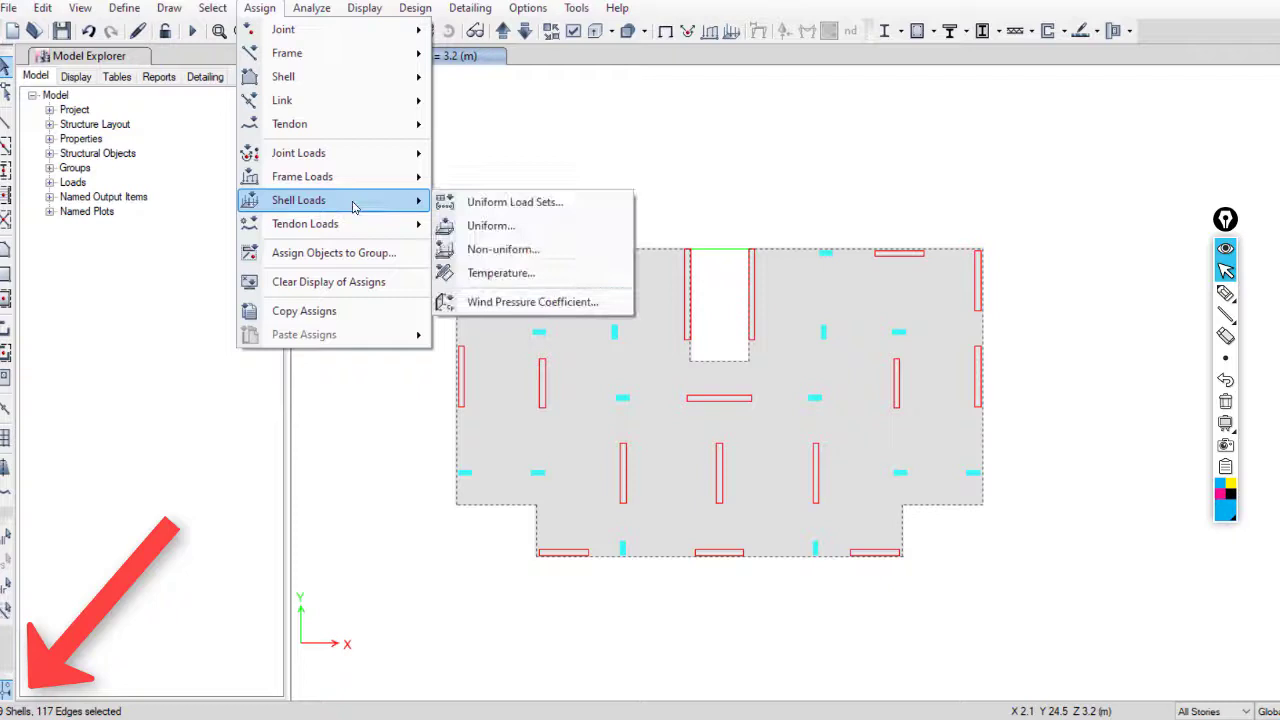
{"action": "left_click", "coordinate": [472, 221]}
{"action": "double_click", "coordinate": [625, 358]}
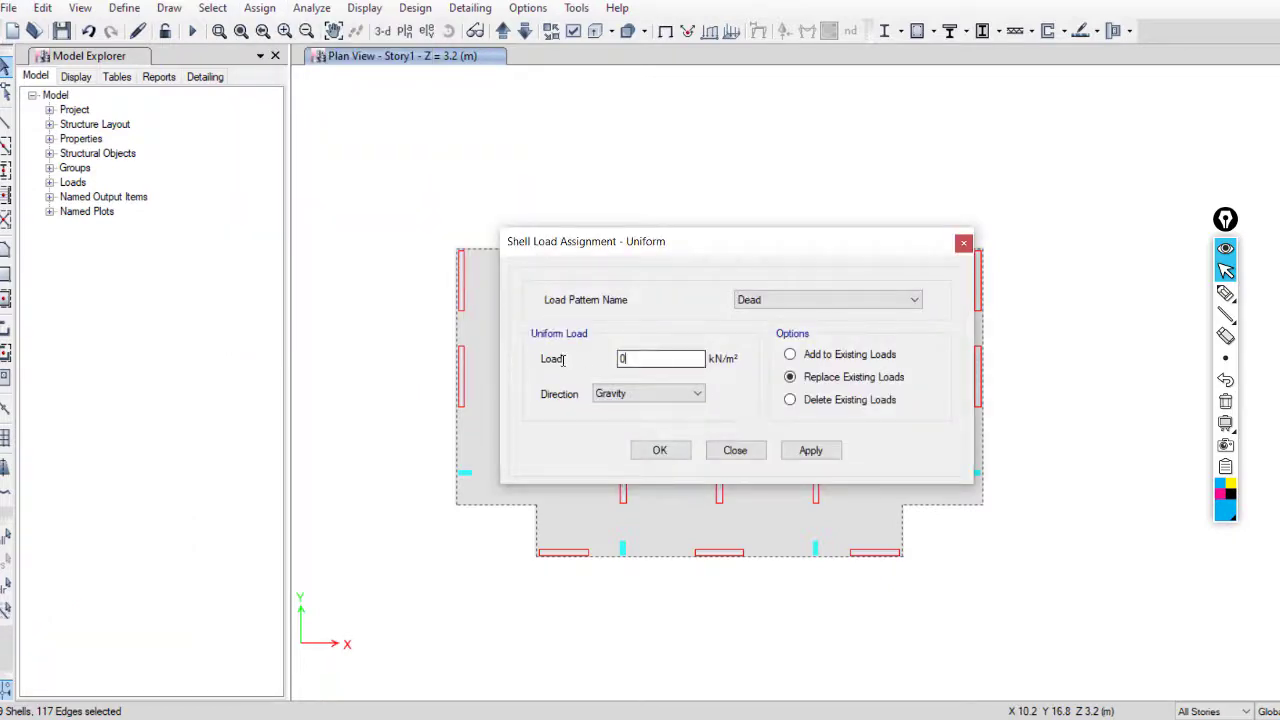
{"action": "type", "text": "5"}
{"action": "left_click", "coordinate": [798, 303]}
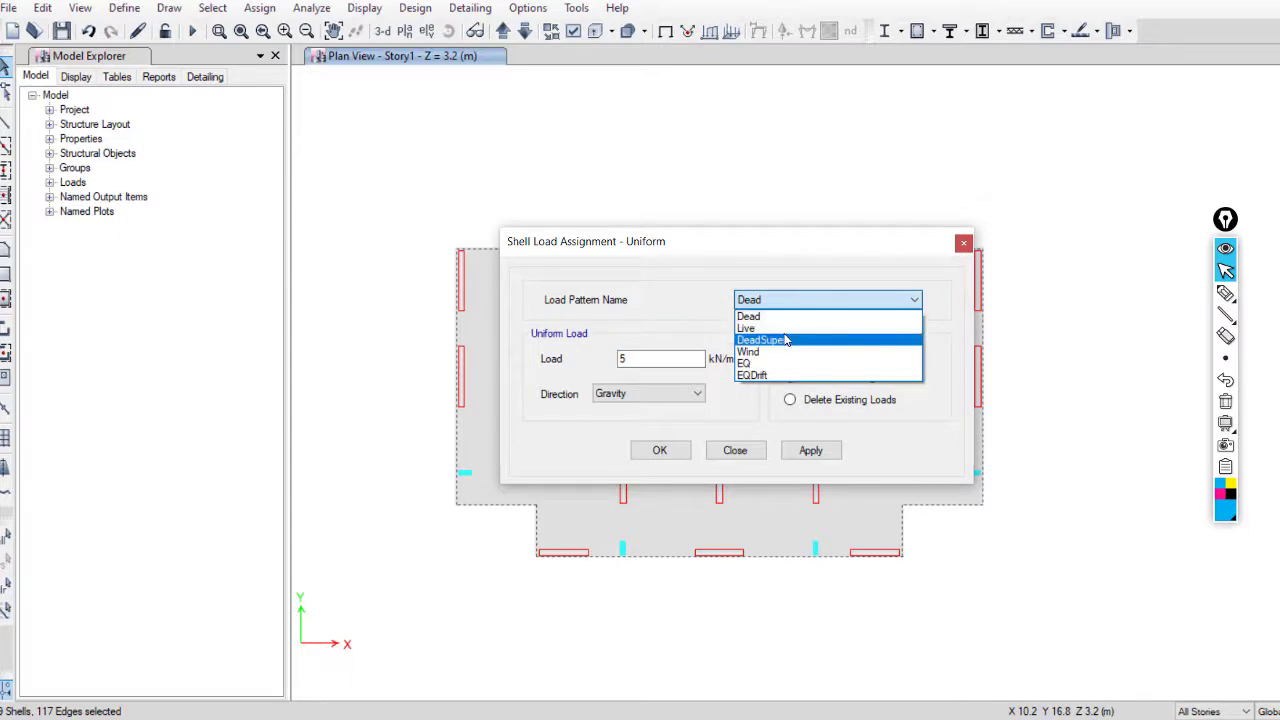
{"action": "left_click", "coordinate": [830, 334]}
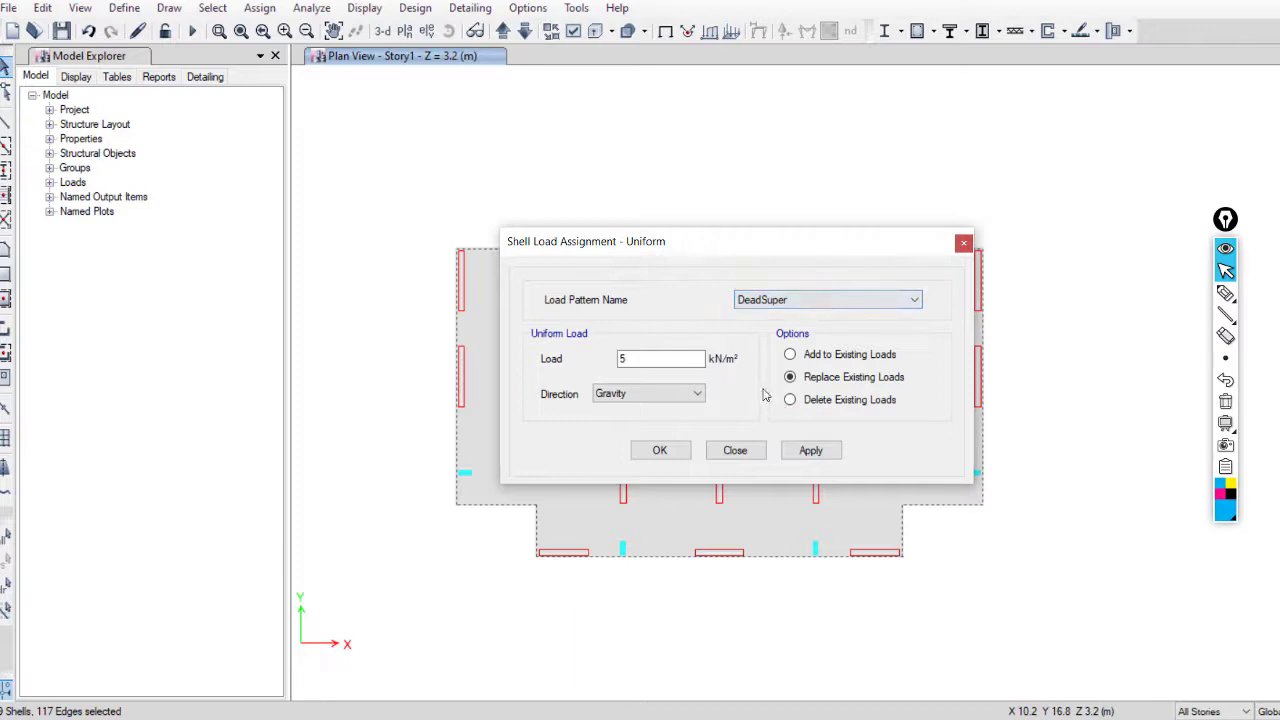
{"action": "left_click", "coordinate": [810, 450]}
{"action": "left_click", "coordinate": [733, 450]}
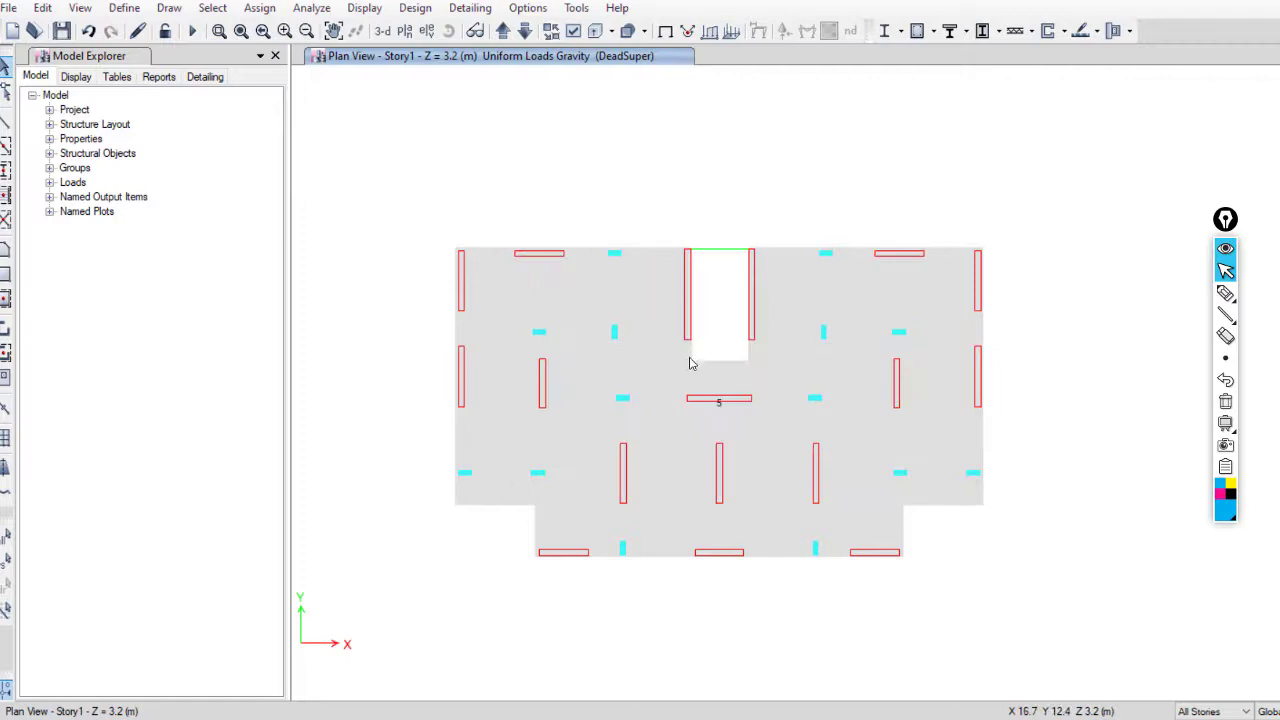
Step: Verify the slab's DeadSuper load in its properties and step through the stories back to Story1
{"action": "right_click", "coordinate": [726, 427]}
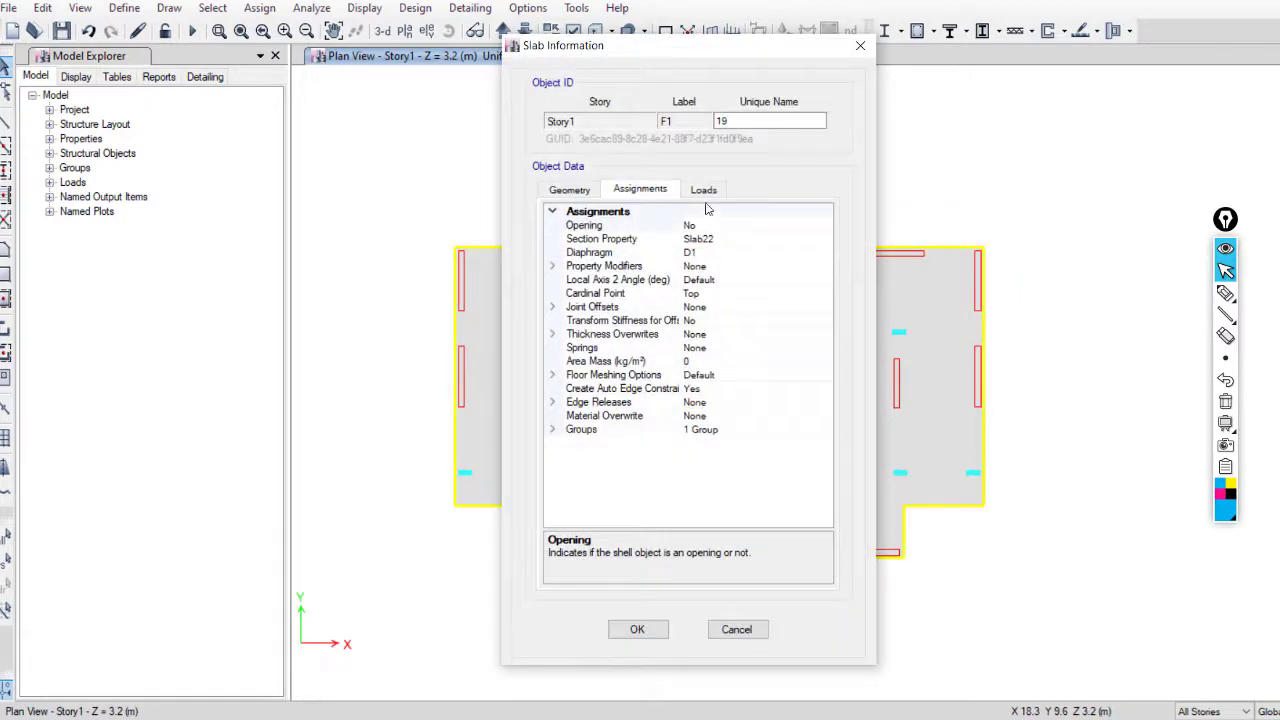
{"action": "left_click", "coordinate": [705, 189]}
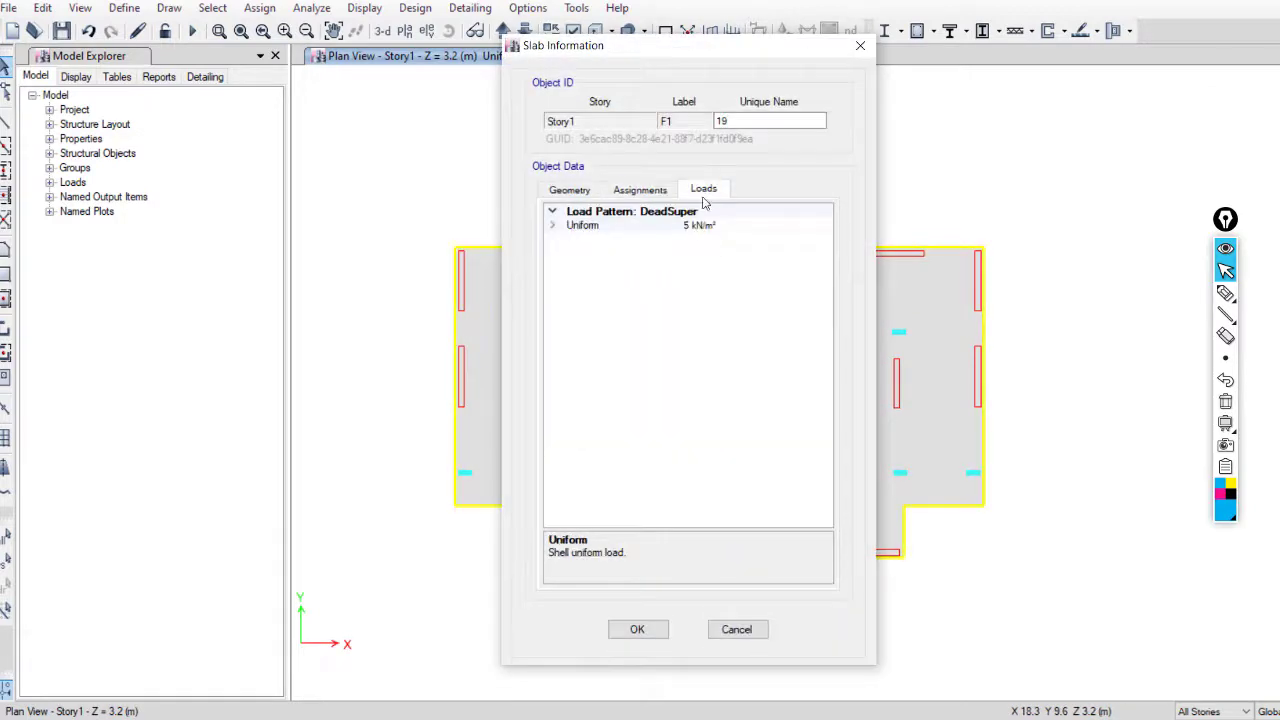
{"action": "left_click", "coordinate": [741, 640]}
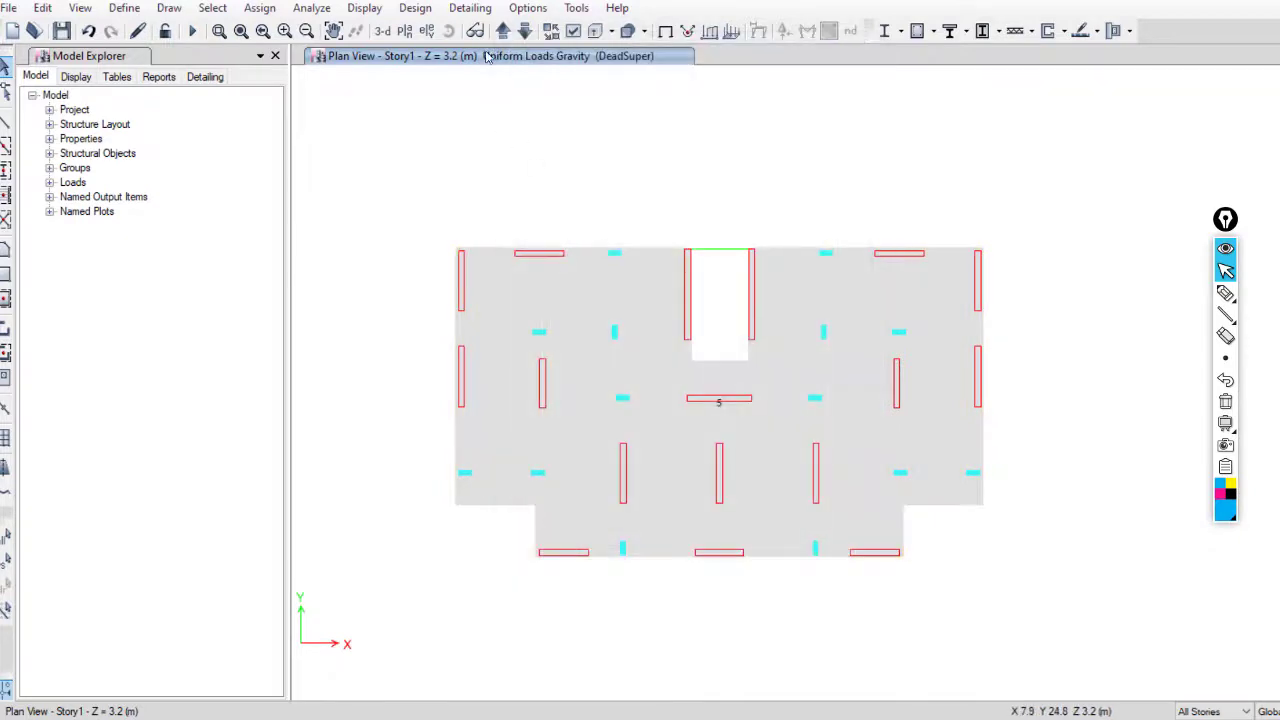
{"action": "left_click", "coordinate": [504, 32]}
{"action": "left_click", "coordinate": [504, 32]}
{"action": "left_click", "coordinate": [505, 33]}
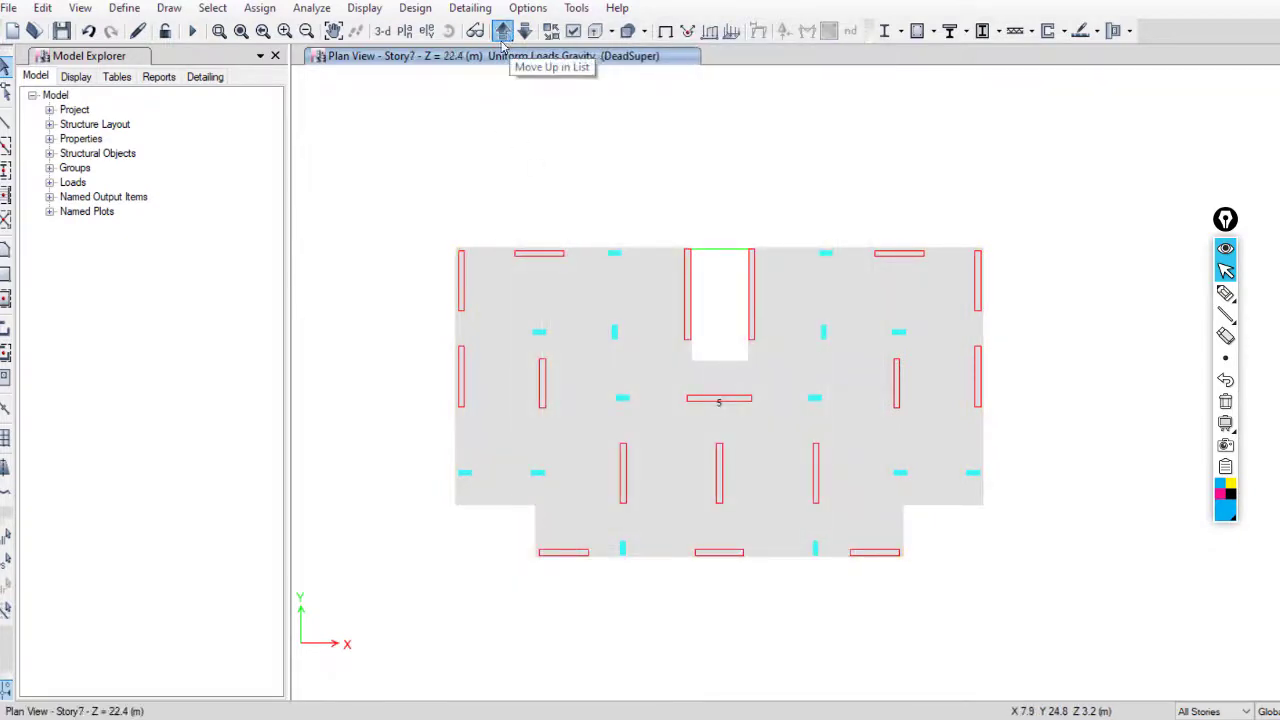
{"action": "left_click", "coordinate": [505, 33]}
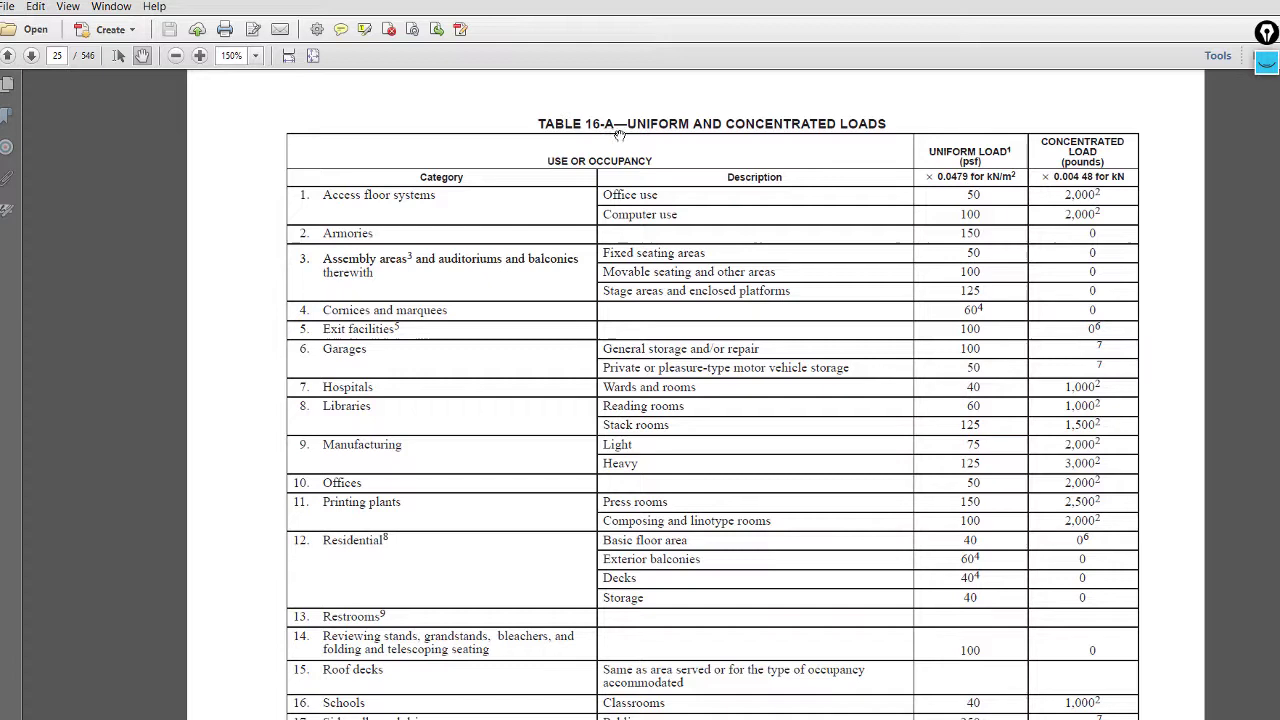
Step: Scroll and pan UBC Table 16-A to read the 40 psf Residential uniform floor load
{"action": "scroll", "coordinate": [367, 428], "scroll_direction": "down", "scroll_amount": 3}
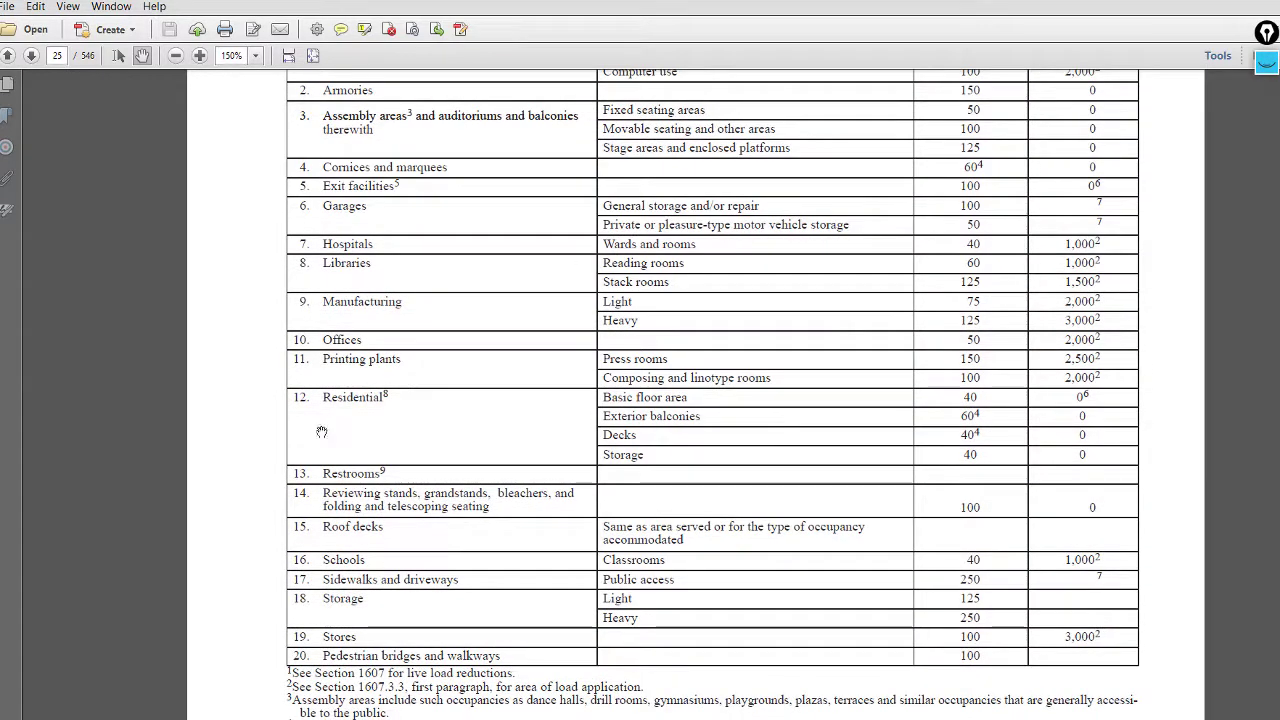
{"action": "scroll", "coordinate": [357, 420], "scroll_direction": "up", "scroll_amount": 2, "text": "ctrl"}
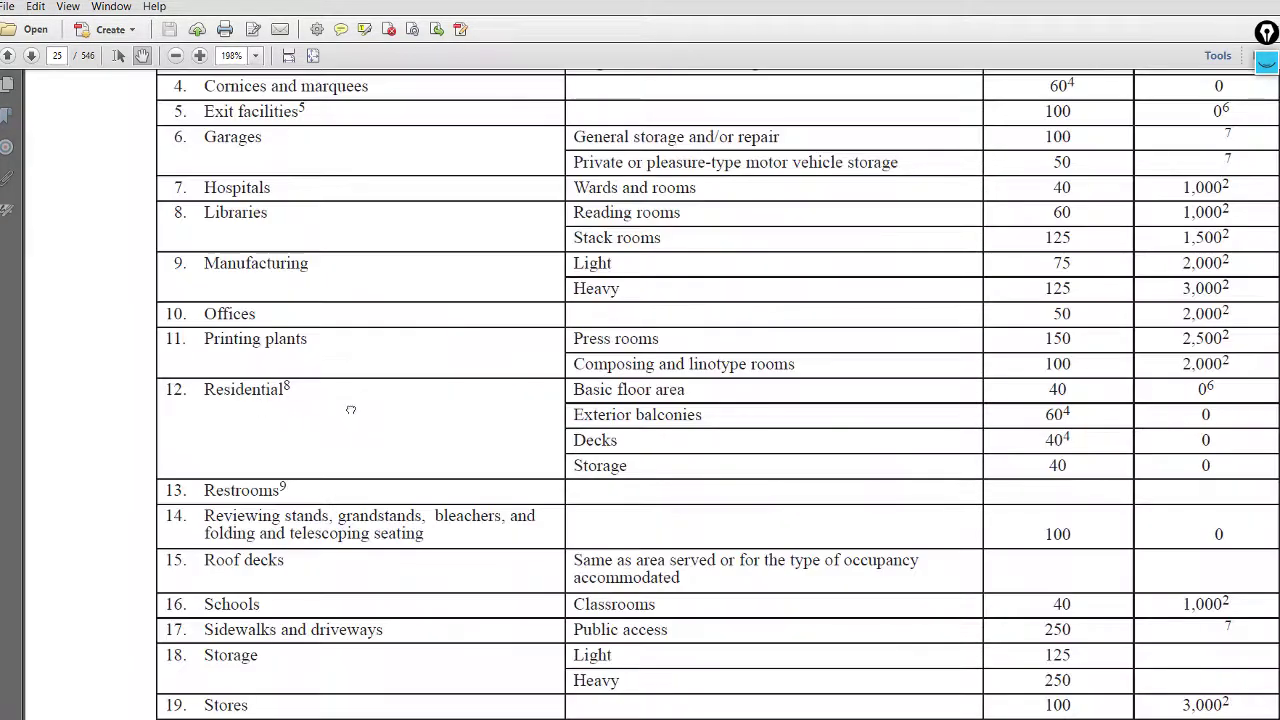
{"action": "scroll", "coordinate": [351, 410], "scroll_direction": "down", "scroll_amount": 1}
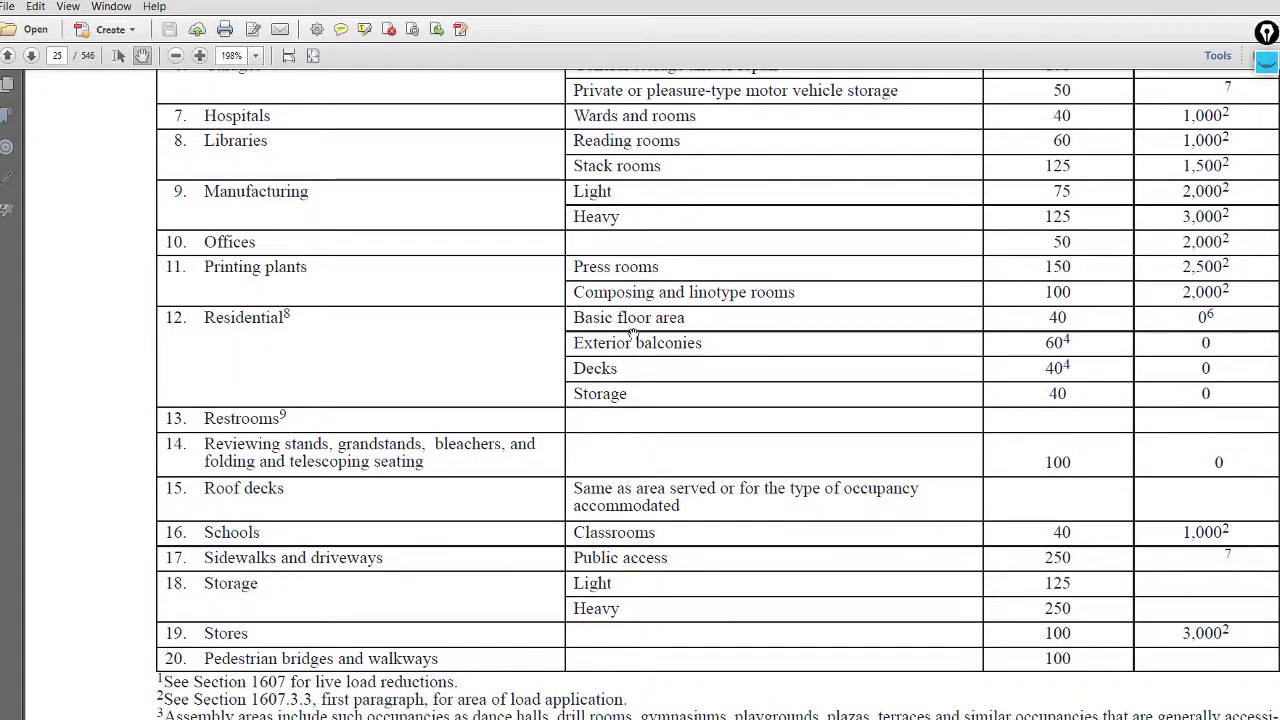
{"action": "scroll", "coordinate": [940, 330], "scroll_direction": "up", "scroll_amount": 1}
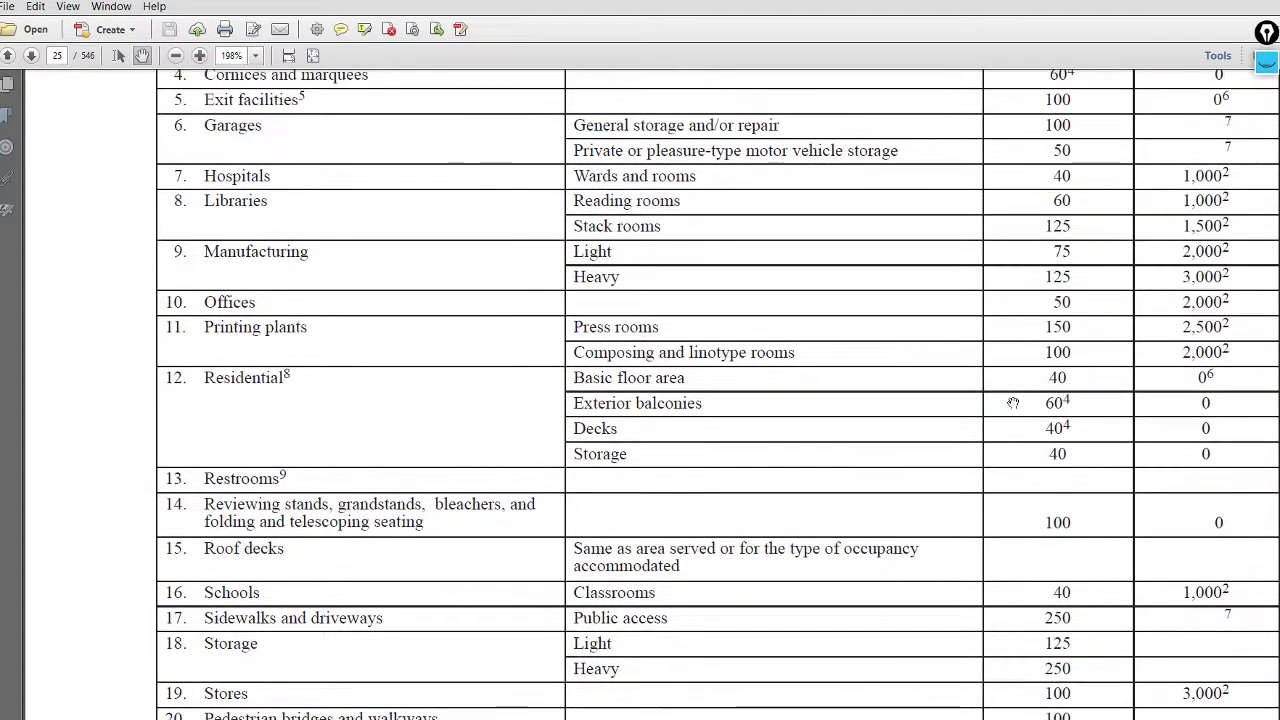
{"action": "scroll", "coordinate": [1020, 390], "scroll_direction": "down", "scroll_amount": 1}
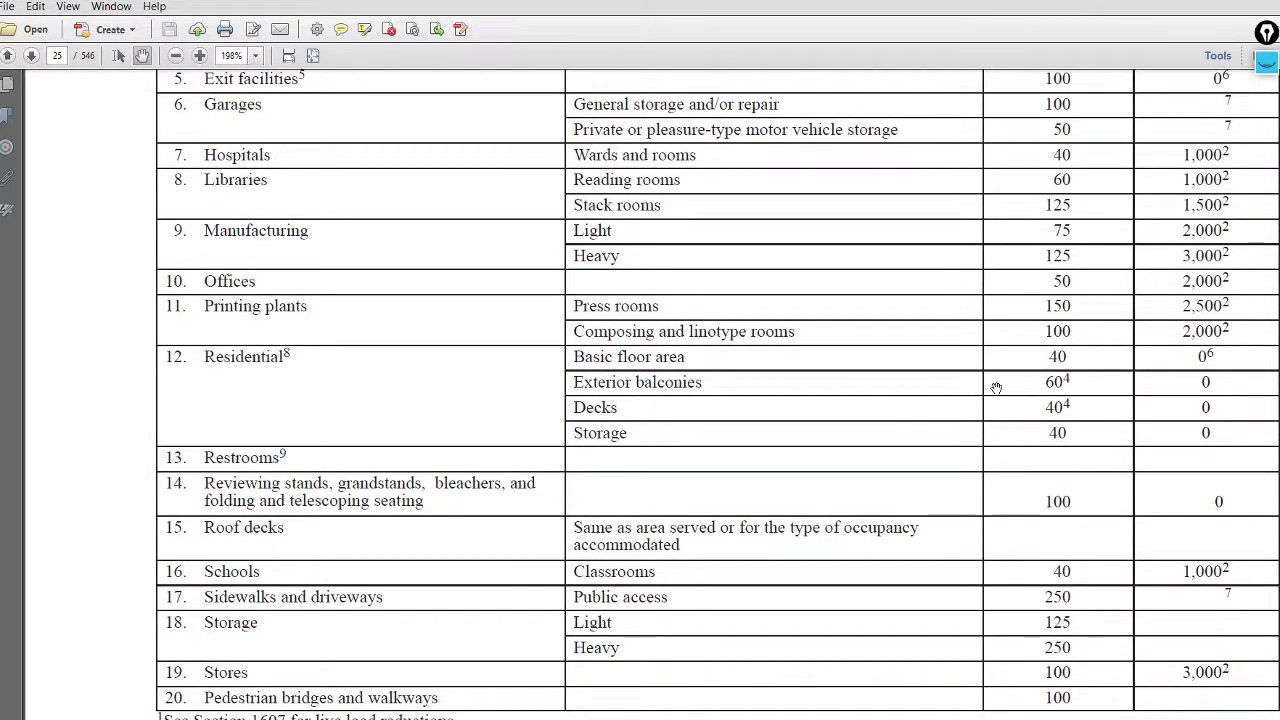
{"action": "scroll", "coordinate": [1045, 390], "scroll_direction": "up", "scroll_amount": 1, "text": "ctrl"}
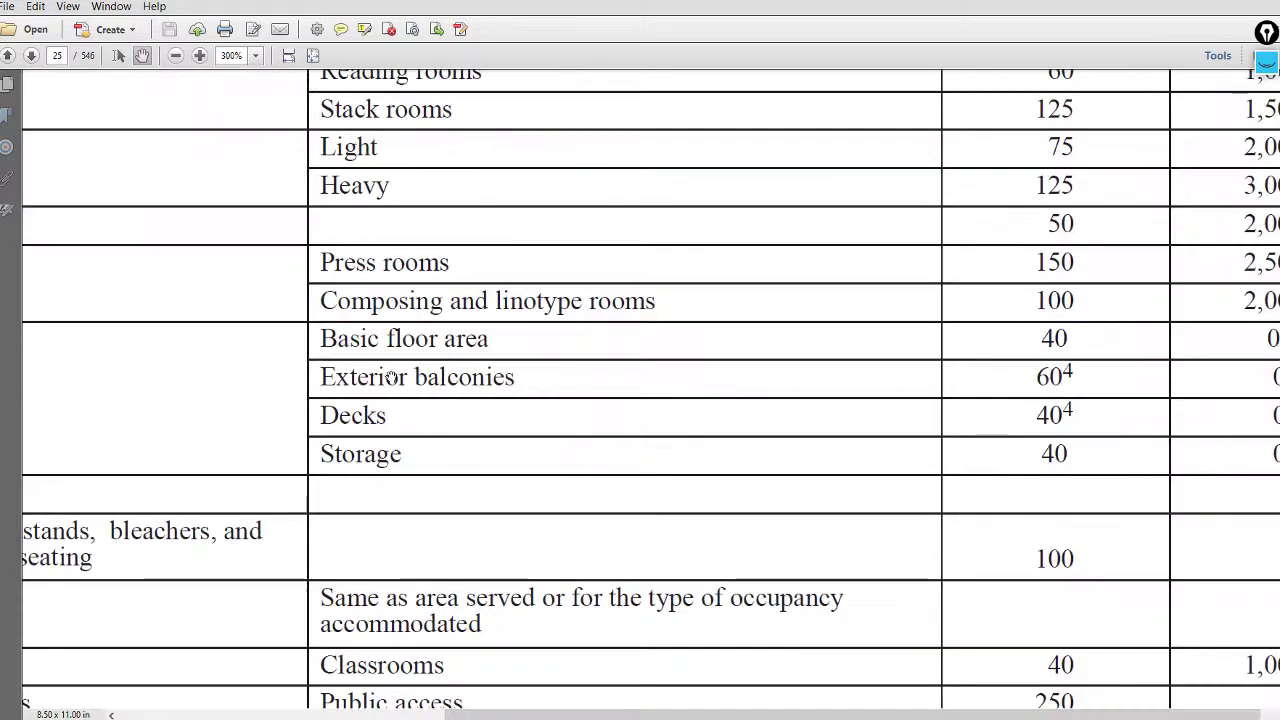
{"action": "left_click_drag", "start_coordinate": [980, 363], "coordinate": [988, 480]}
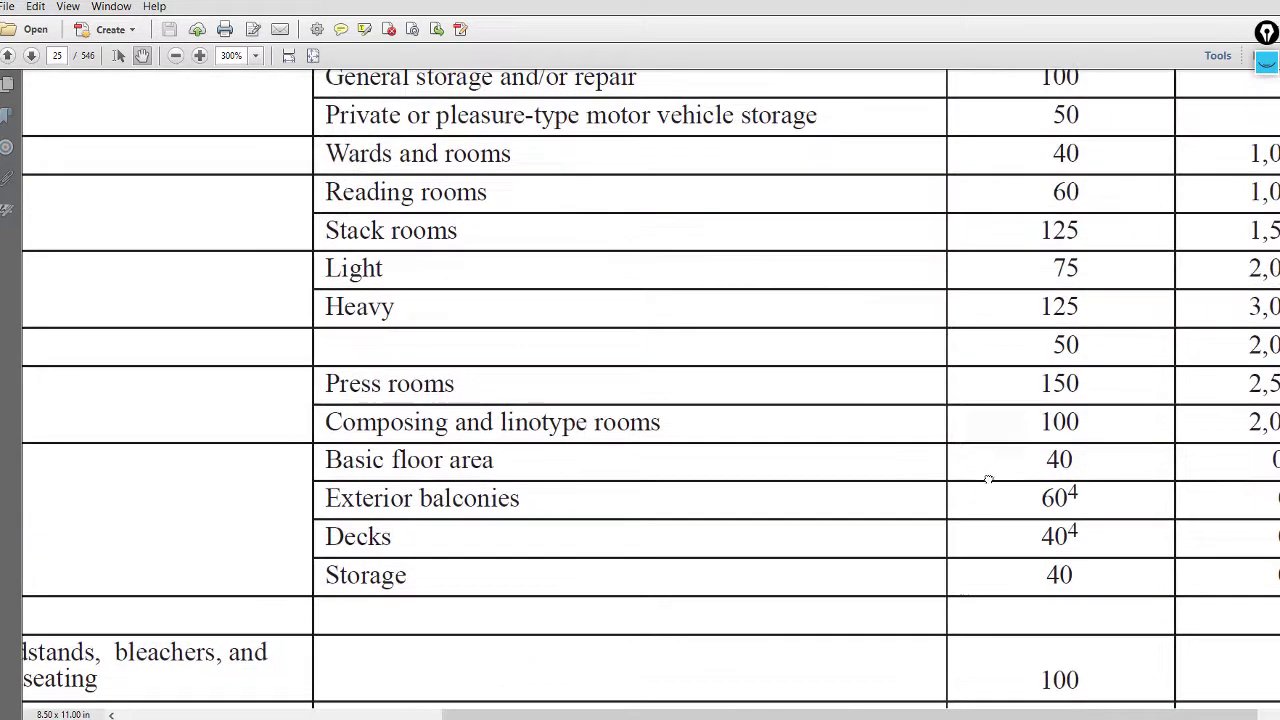
{"action": "scroll", "coordinate": [1028, 465], "scroll_direction": "down", "scroll_amount": 1, "text": "ctrl"}
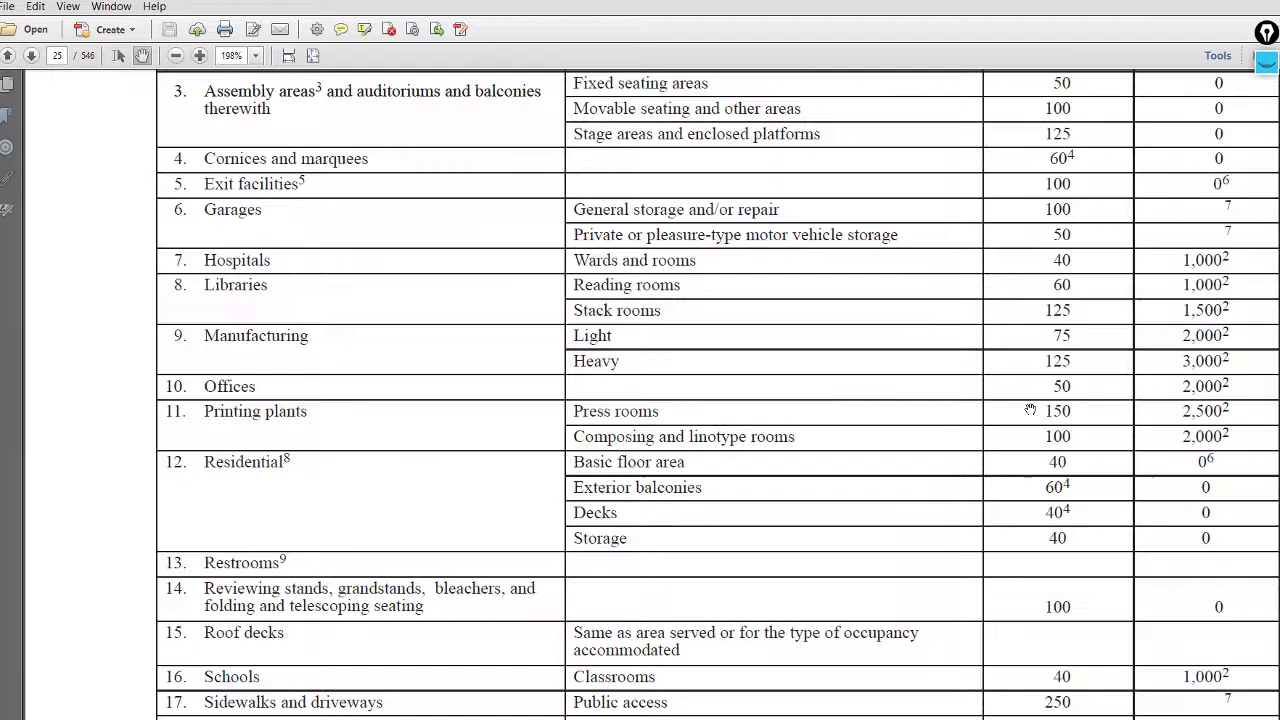
{"action": "left_click_drag", "start_coordinate": [1032, 408], "coordinate": [996, 567]}
{"action": "scroll", "coordinate": [1034, 400], "scroll_direction": "down", "scroll_amount": 1}
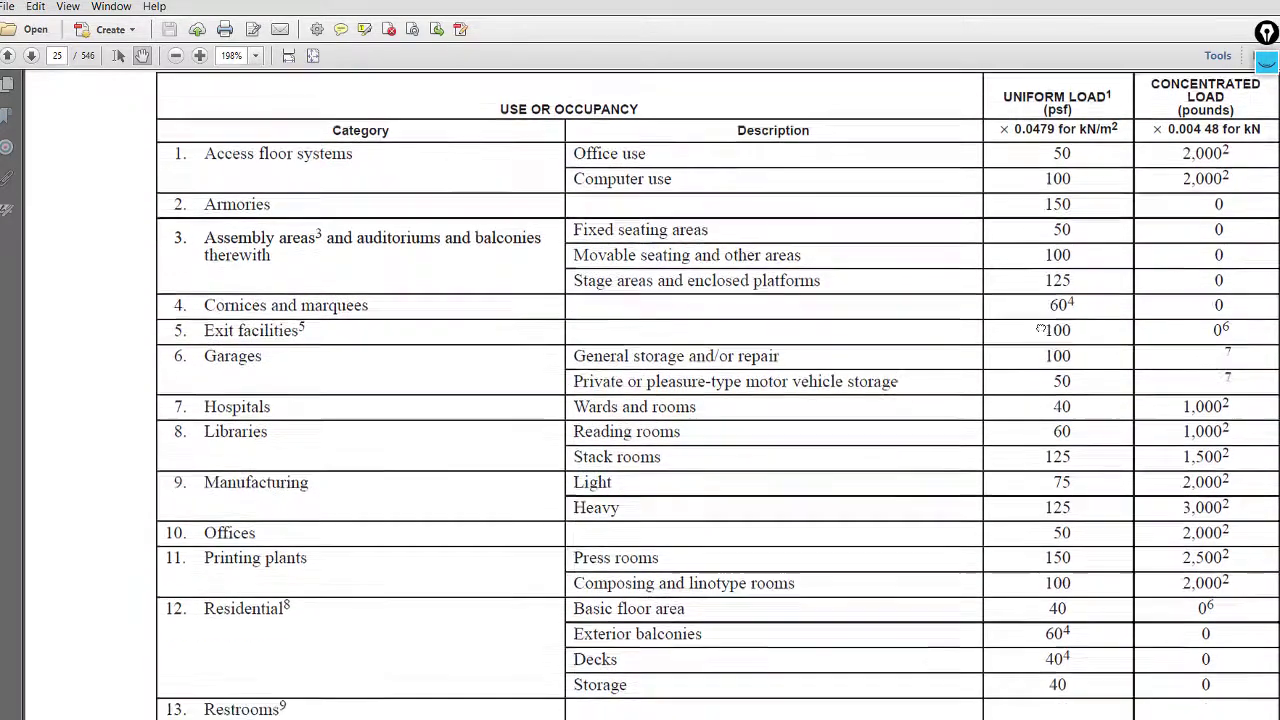
{"action": "scroll", "coordinate": [1035, 383], "scroll_direction": "up", "scroll_amount": 1}
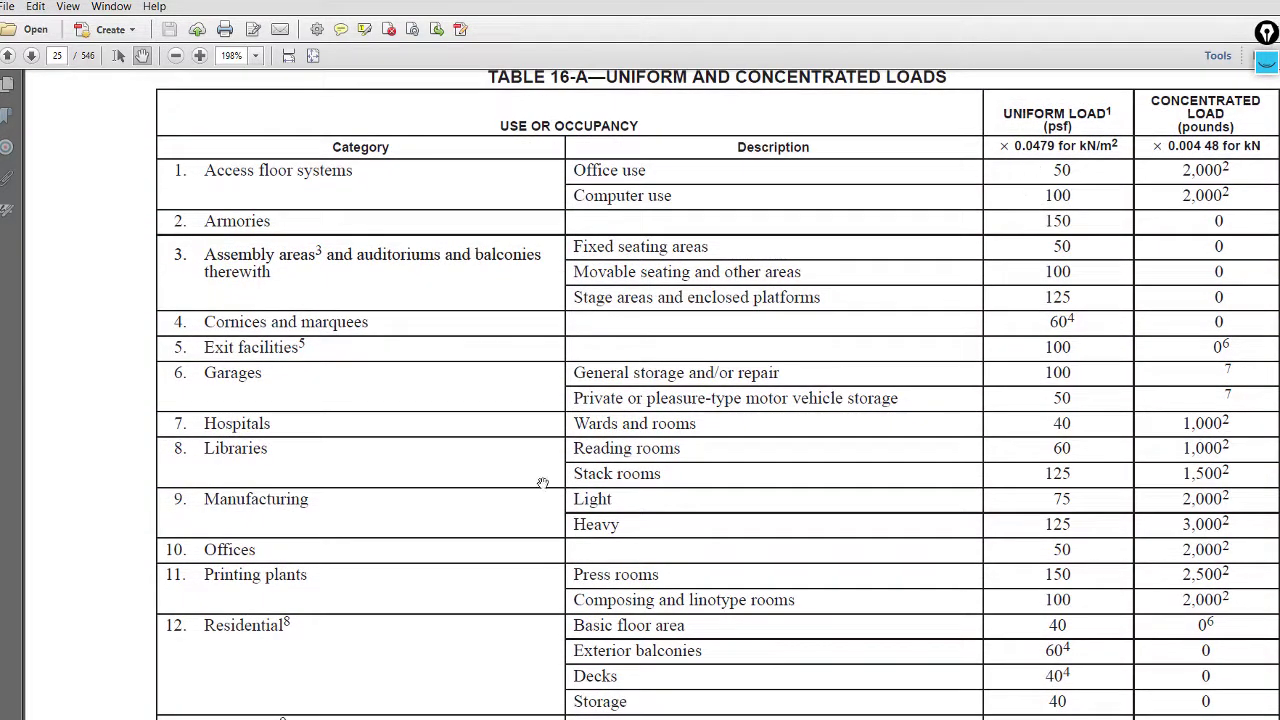
{"action": "left_click_drag", "start_coordinate": [422, 525], "coordinate": [422, 478]}
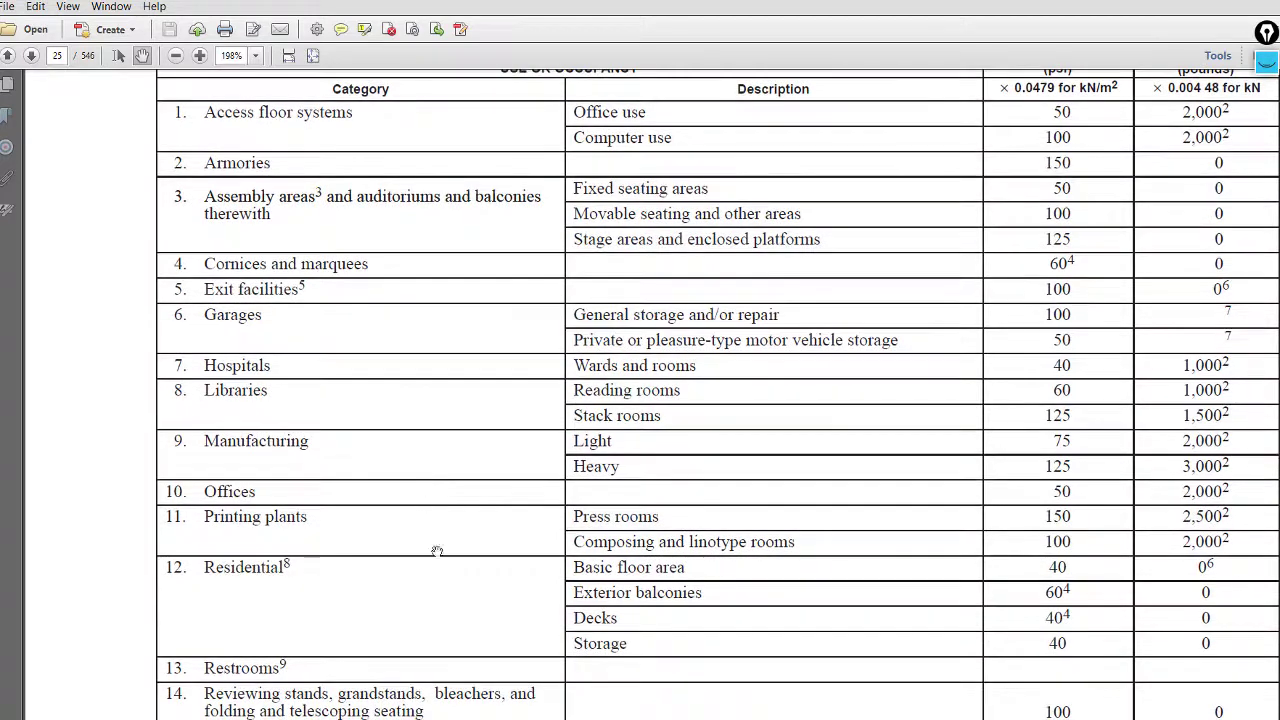
Step: Compute 40 × 0.0479 = 1.916 kN/m² in Calculator, then minimize it
{"action": "key", "text": "alt+Tab"}
{"action": "left_click", "coordinate": [123, 437]}
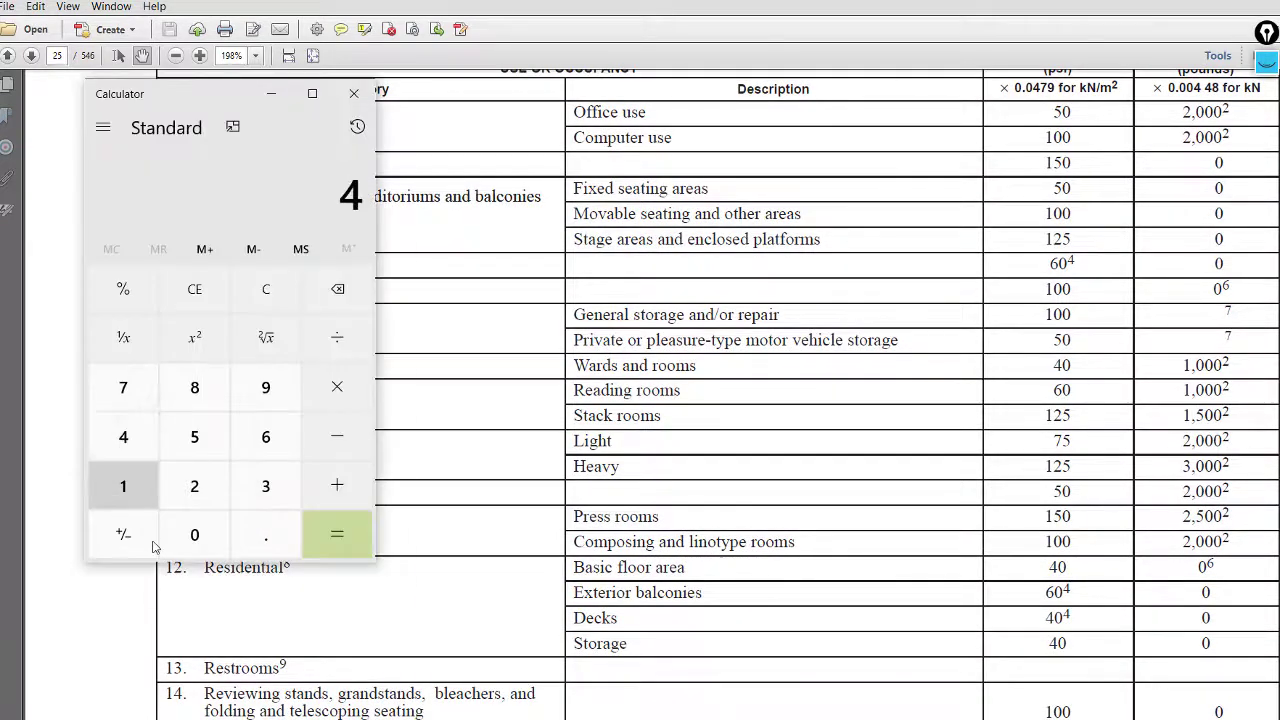
{"action": "left_click", "coordinate": [194, 535]}
{"action": "left_click", "coordinate": [326, 392]}
{"action": "left_click", "coordinate": [222, 540]}
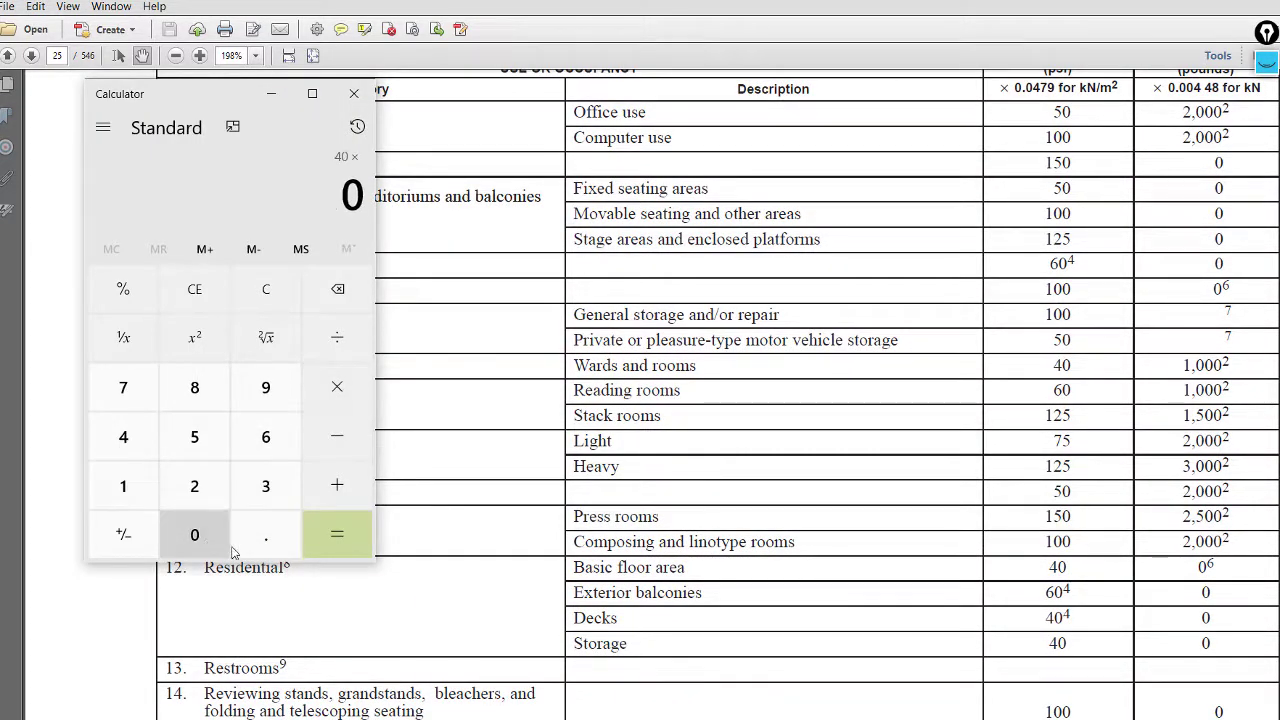
{"action": "left_click", "coordinate": [236, 545]}
{"action": "left_click", "coordinate": [218, 545]}
{"action": "left_click", "coordinate": [125, 437]}
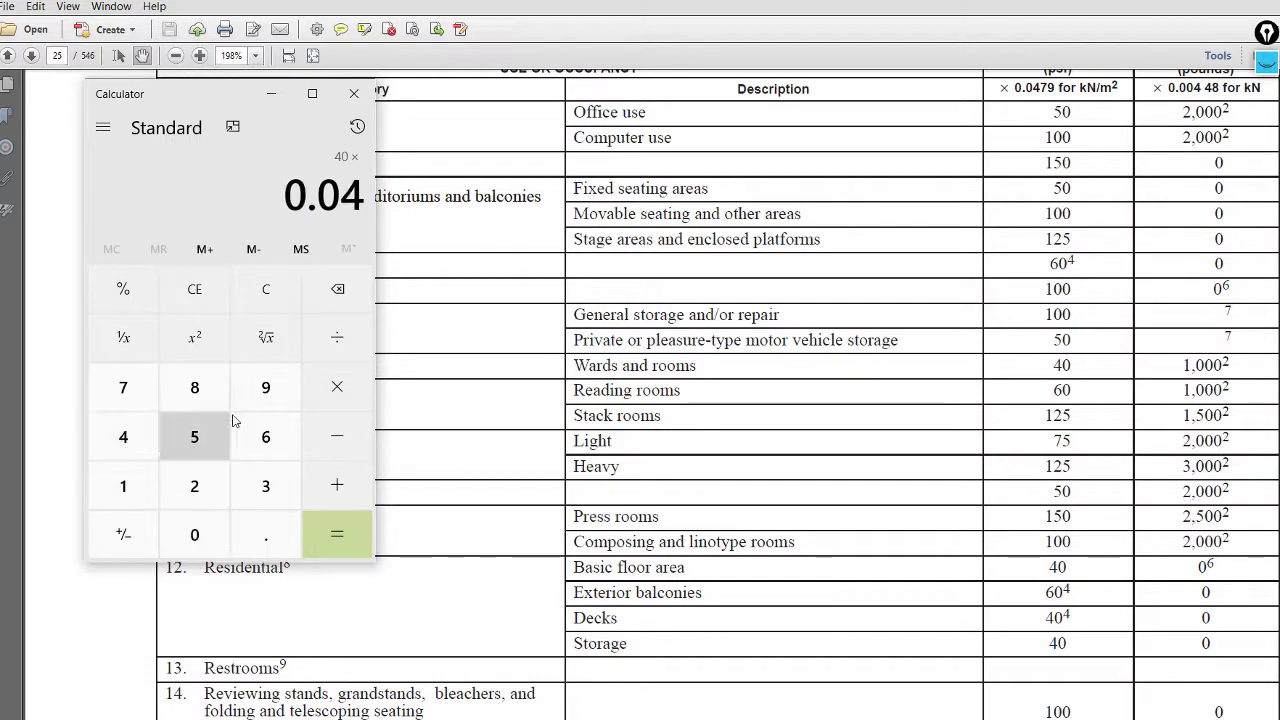
{"action": "left_click", "coordinate": [260, 398]}
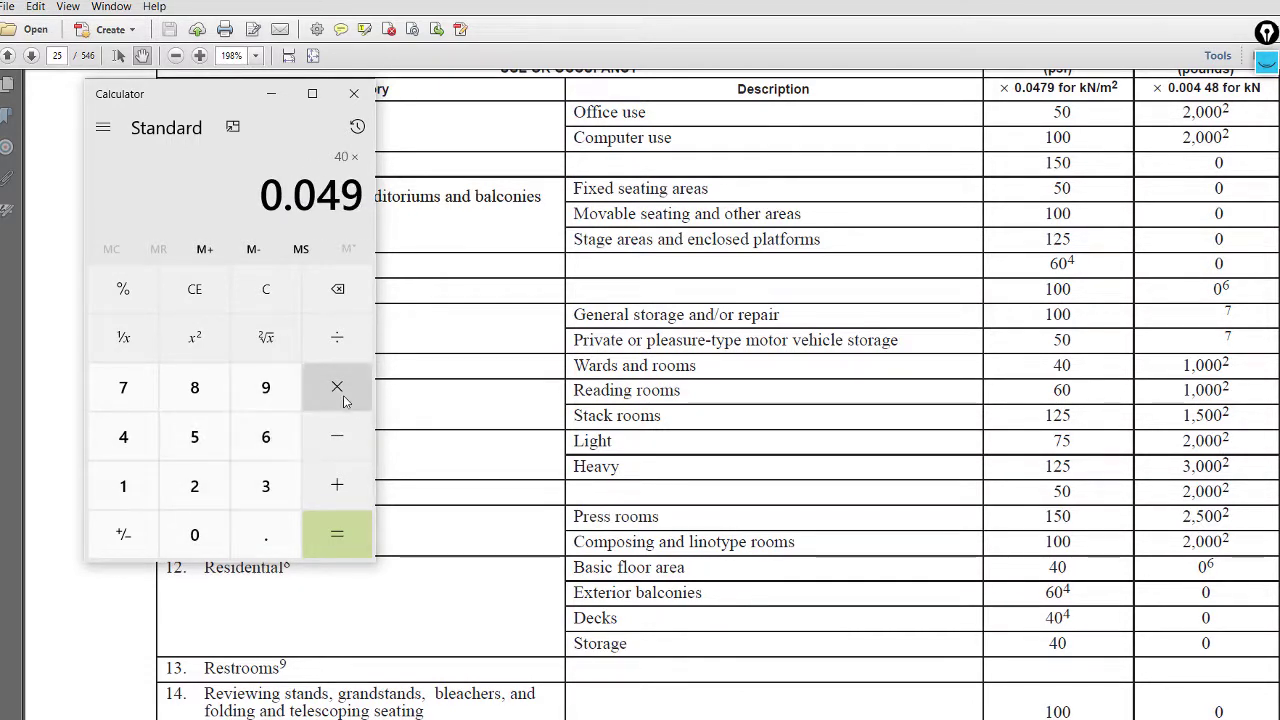
{"action": "left_click", "coordinate": [338, 289]}
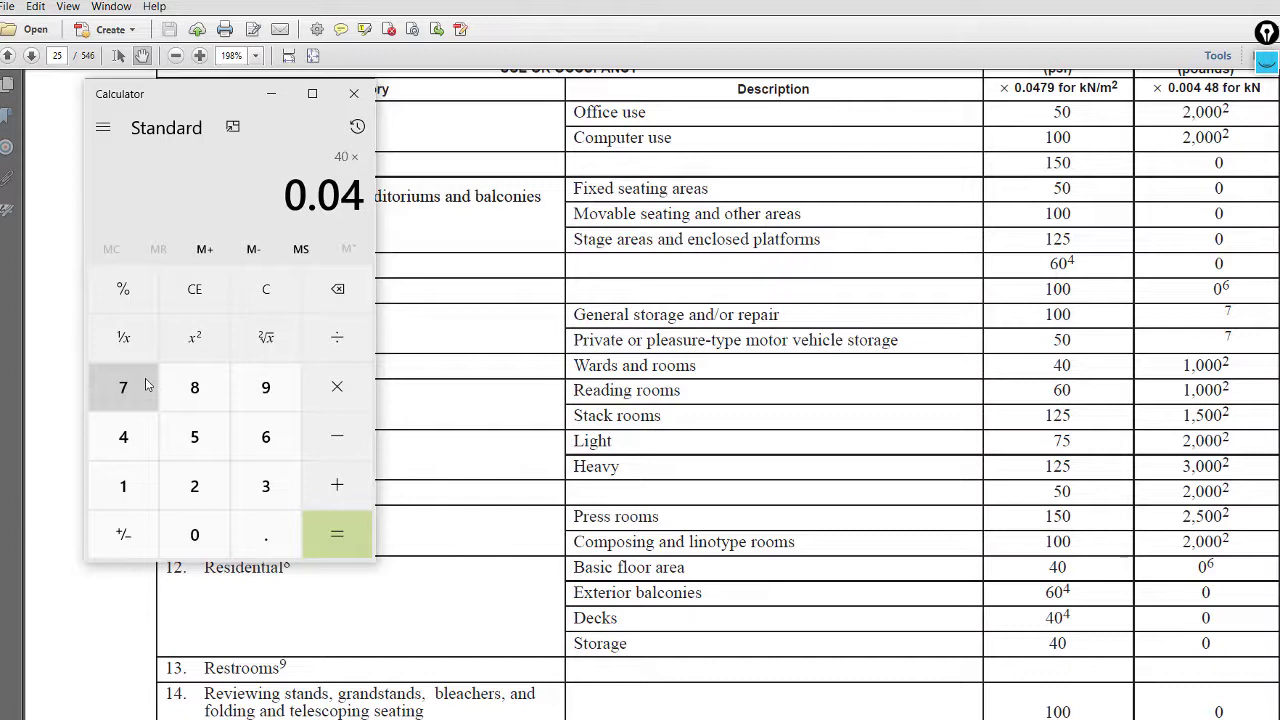
{"action": "left_click", "coordinate": [123, 387]}
{"action": "left_click", "coordinate": [266, 400]}
{"action": "left_click", "coordinate": [322, 537]}
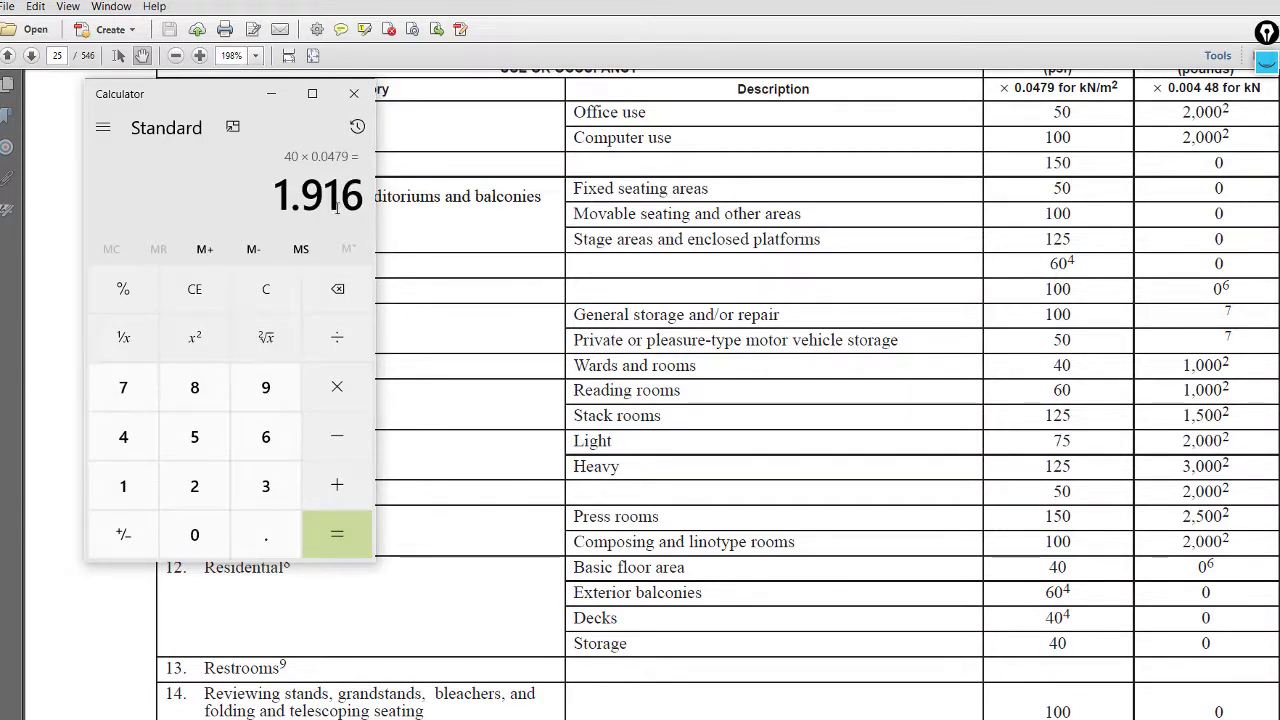
{"action": "left_click", "coordinate": [271, 96]}
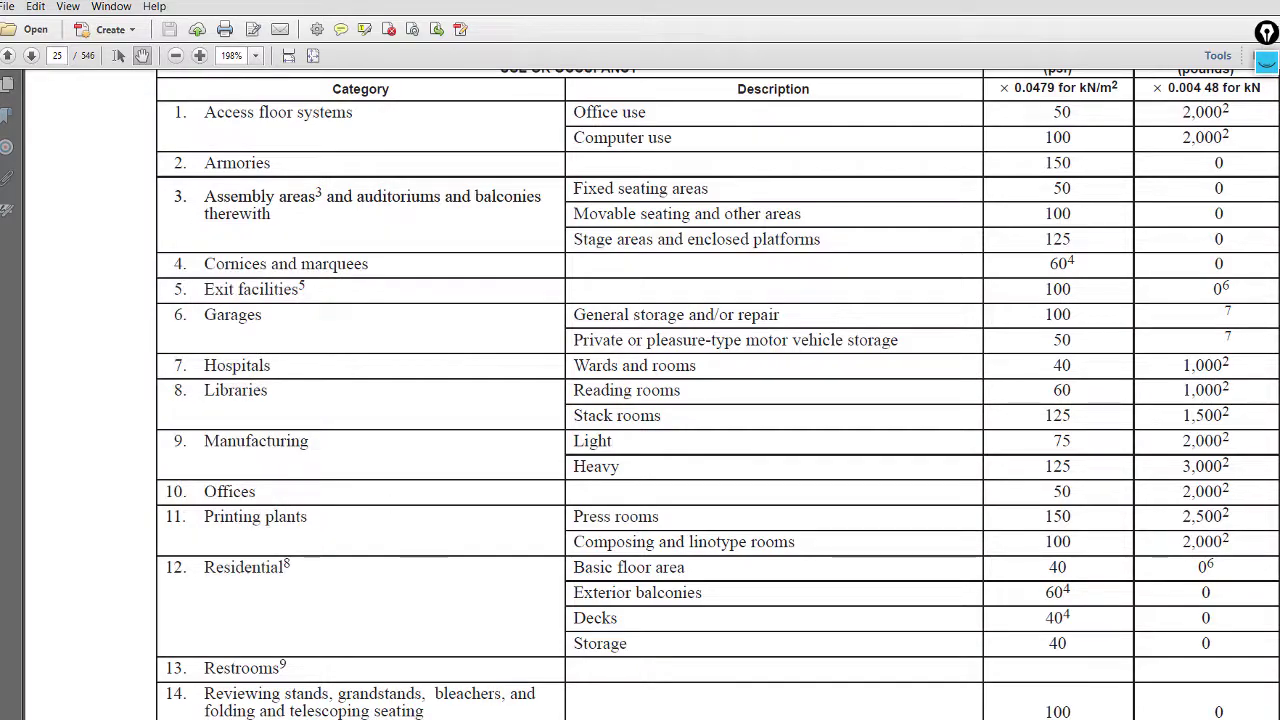
Step: Compare the result against the 2 kN/m2 live load value in the Word notes
{"action": "key", "text": "alt+Tab"}
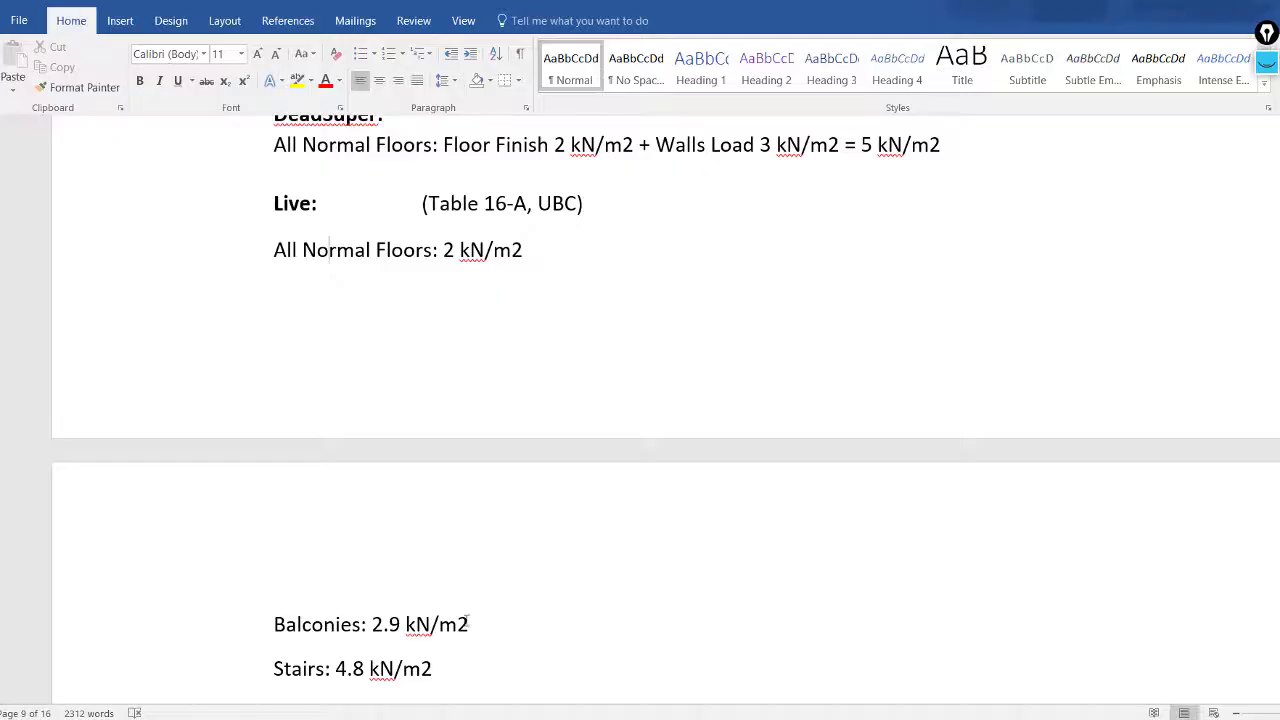
{"action": "double_click", "coordinate": [455, 252]}
{"action": "left_click", "coordinate": [414, 512]}
{"action": "scroll", "coordinate": [414, 560], "scroll_direction": "down", "scroll_amount": 1}
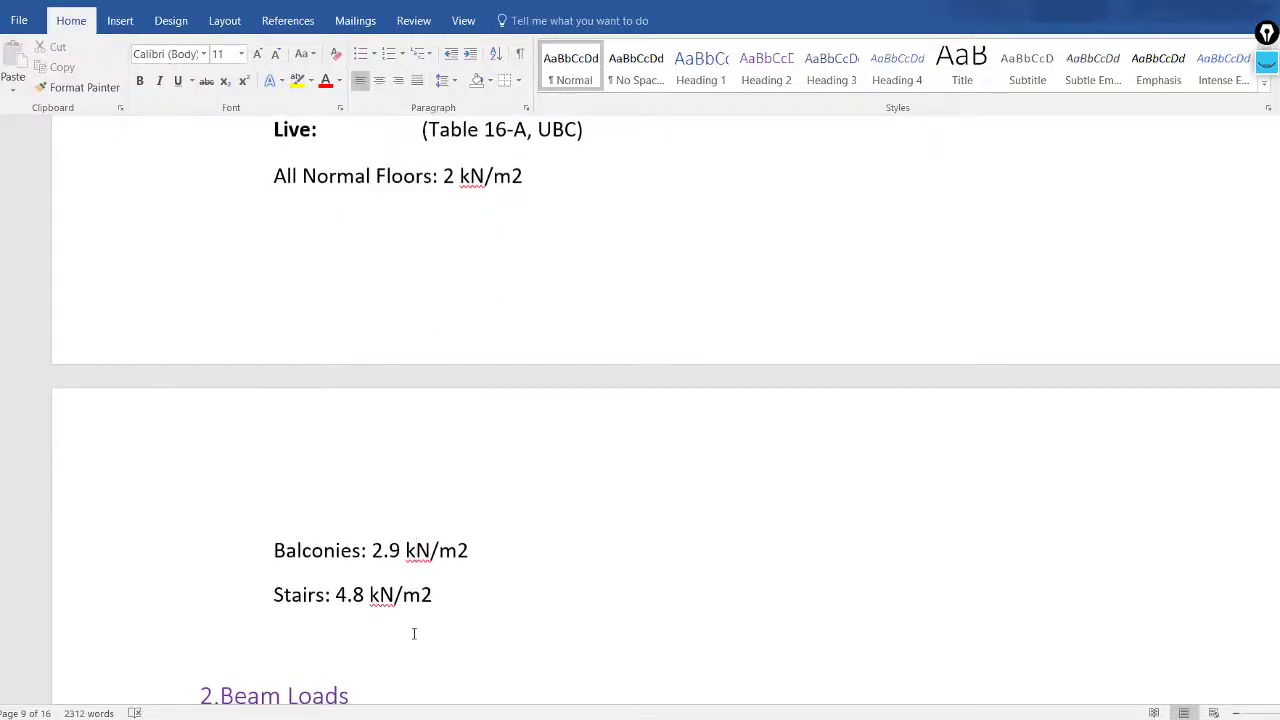
{"action": "scroll", "coordinate": [414, 633], "scroll_direction": "down", "scroll_amount": 1}
Step: Check the 60 psf balcony load in the PDF and compute 60 × 0.0479 = 2.874
{"action": "key", "text": "alt+Tab"}
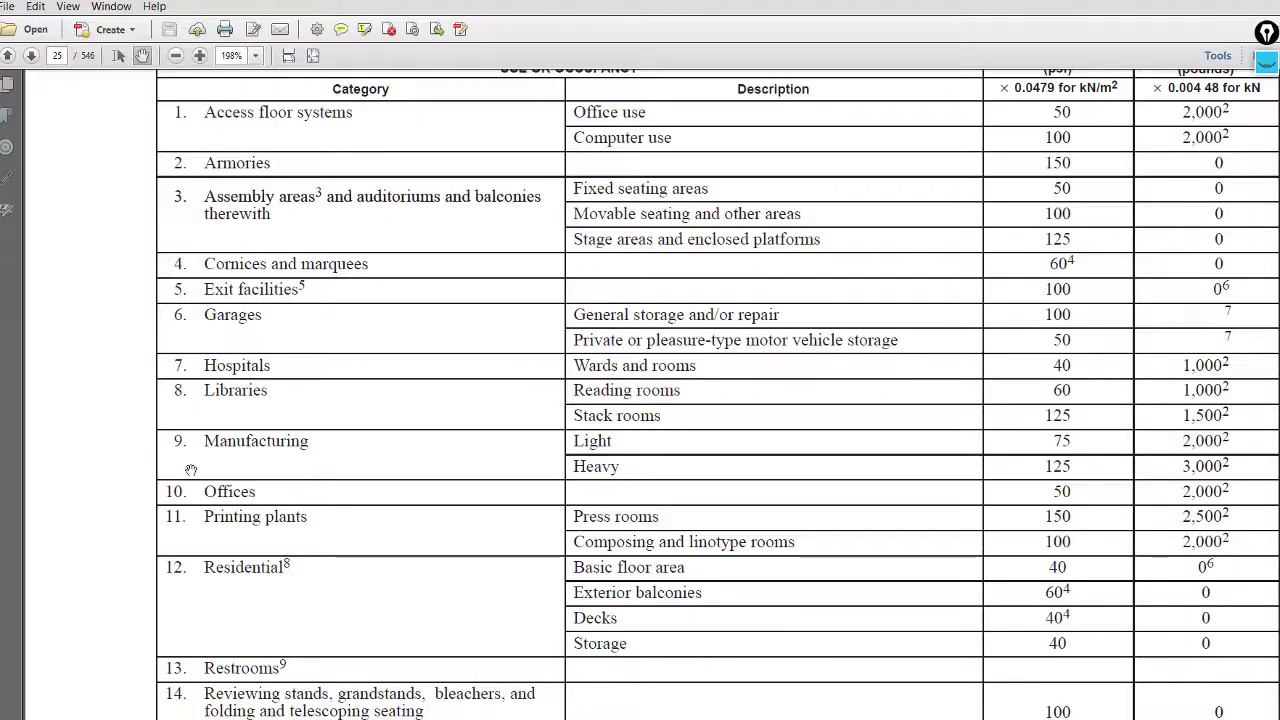
{"action": "scroll", "coordinate": [220, 460], "scroll_direction": "down", "scroll_amount": 3}
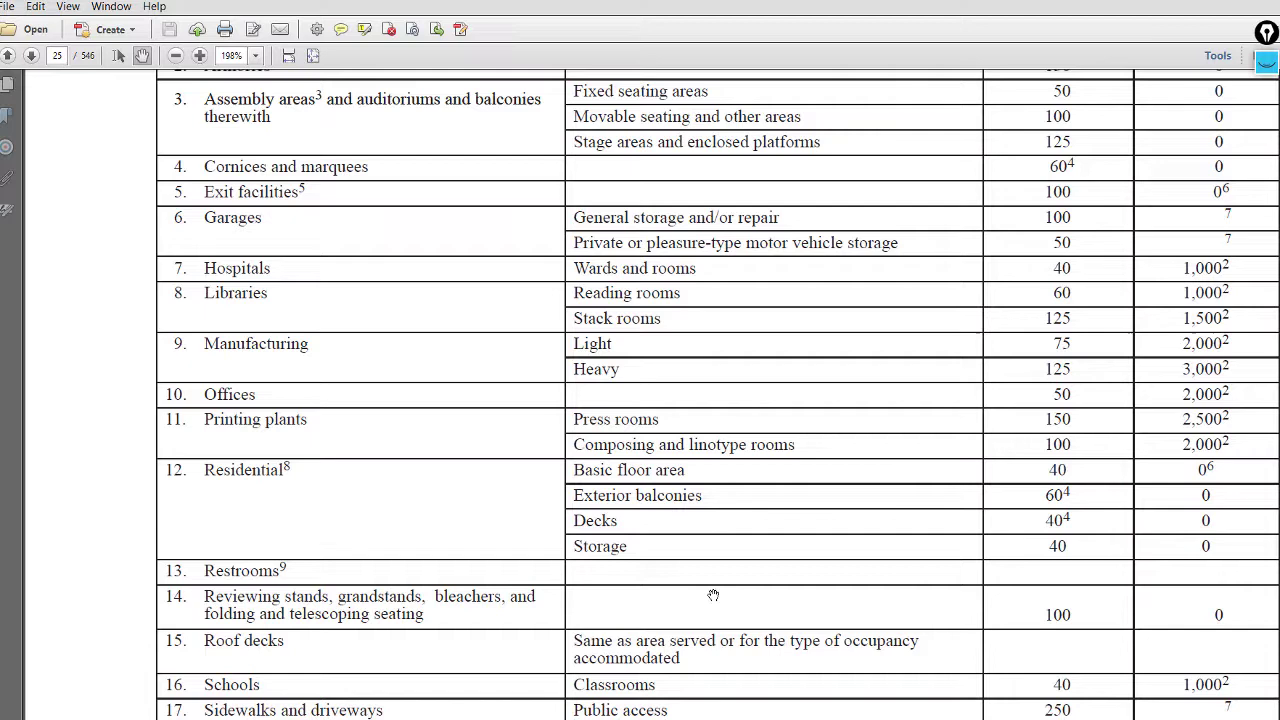
{"action": "key", "text": "alt+Tab"}
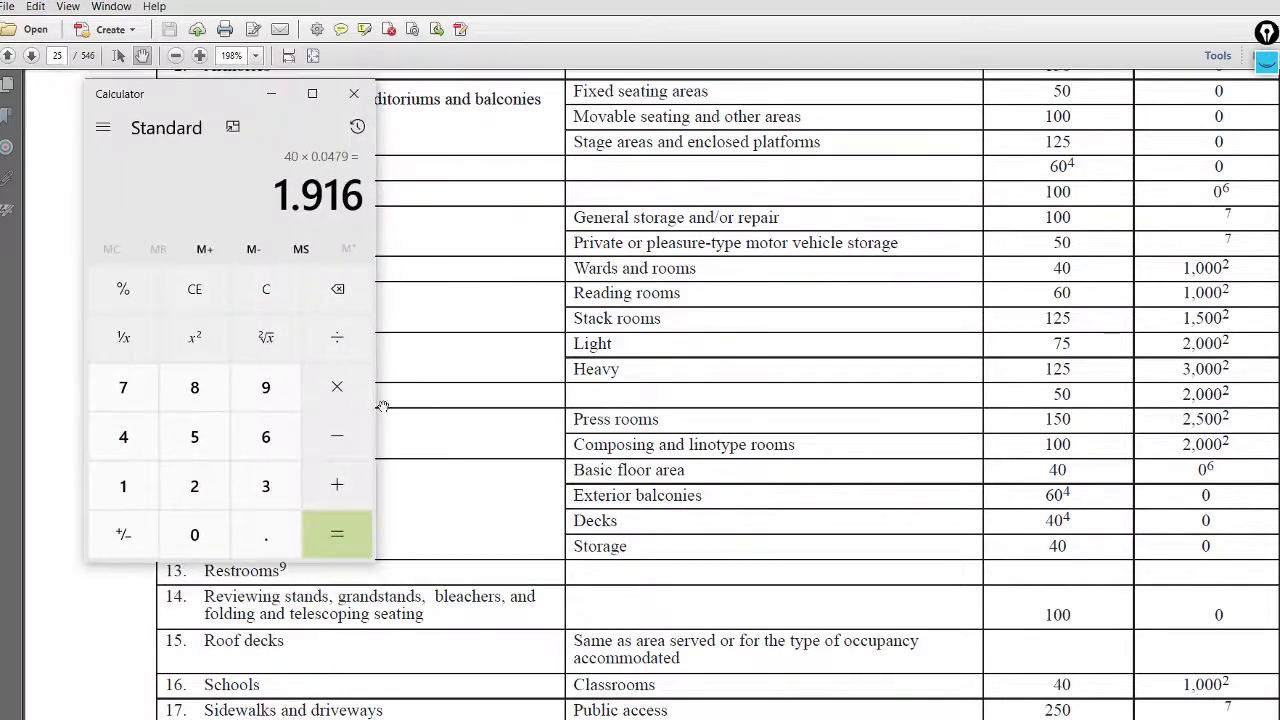
{"action": "left_click", "coordinate": [265, 437]}
{"action": "left_click", "coordinate": [194, 534]}
{"action": "left_click", "coordinate": [337, 390]}
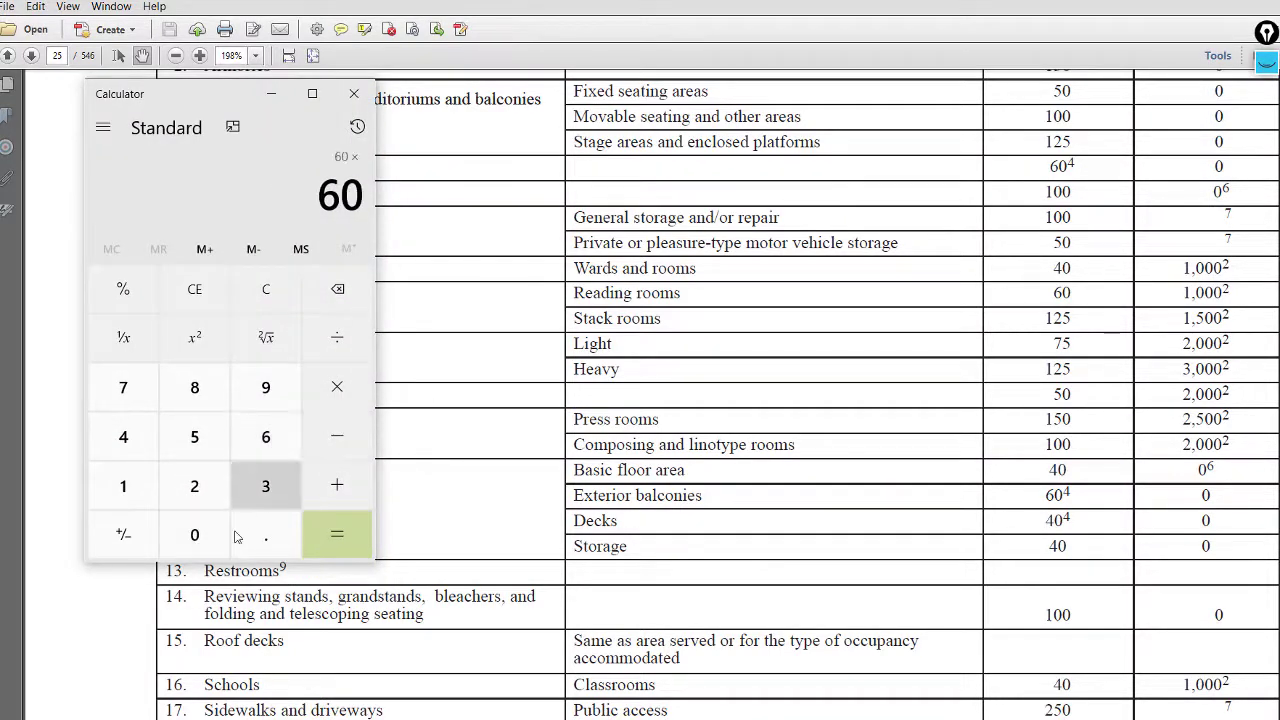
{"action": "left_click", "coordinate": [215, 534]}
{"action": "left_click", "coordinate": [255, 534]}
{"action": "left_click", "coordinate": [215, 534]}
{"action": "left_click", "coordinate": [128, 447]}
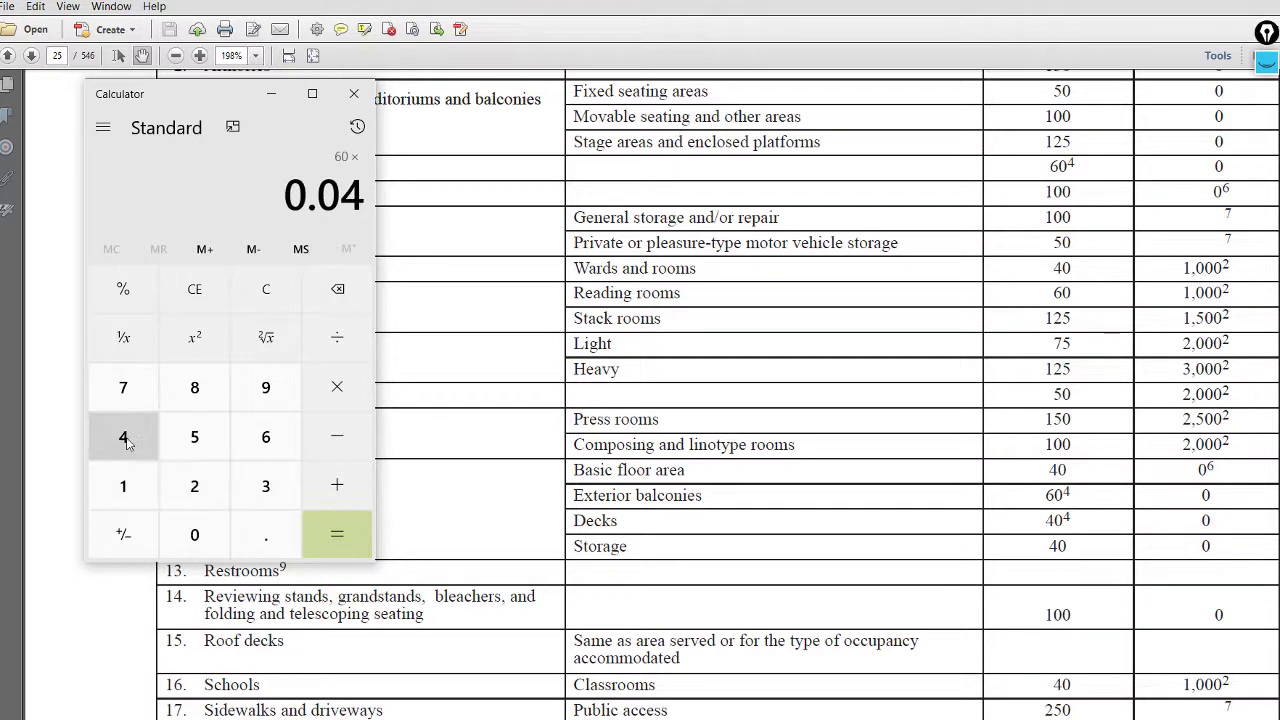
{"action": "left_click", "coordinate": [121, 392]}
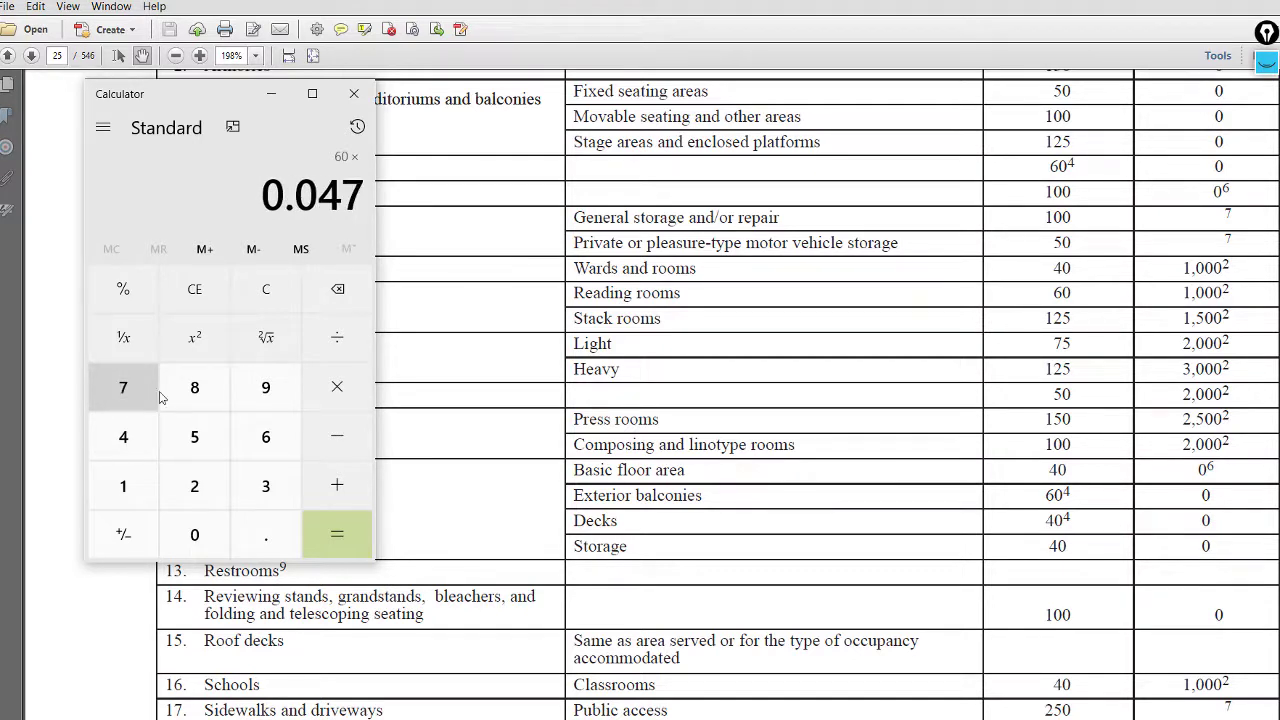
{"action": "left_click", "coordinate": [339, 531]}
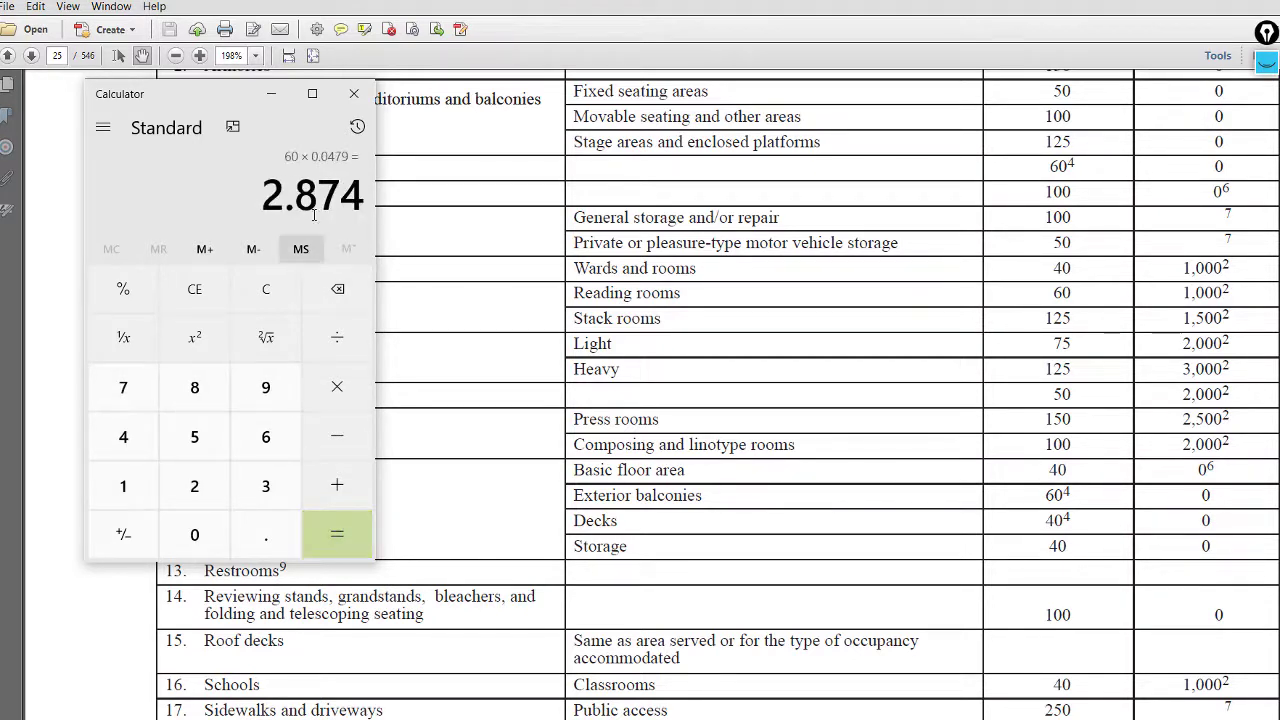
Step: Select the 2.9 kN/m2 Balconies value in the Word notes for comparison
{"action": "left_click", "coordinate": [270, 96]}
{"action": "left_click", "coordinate": [398, 712]}
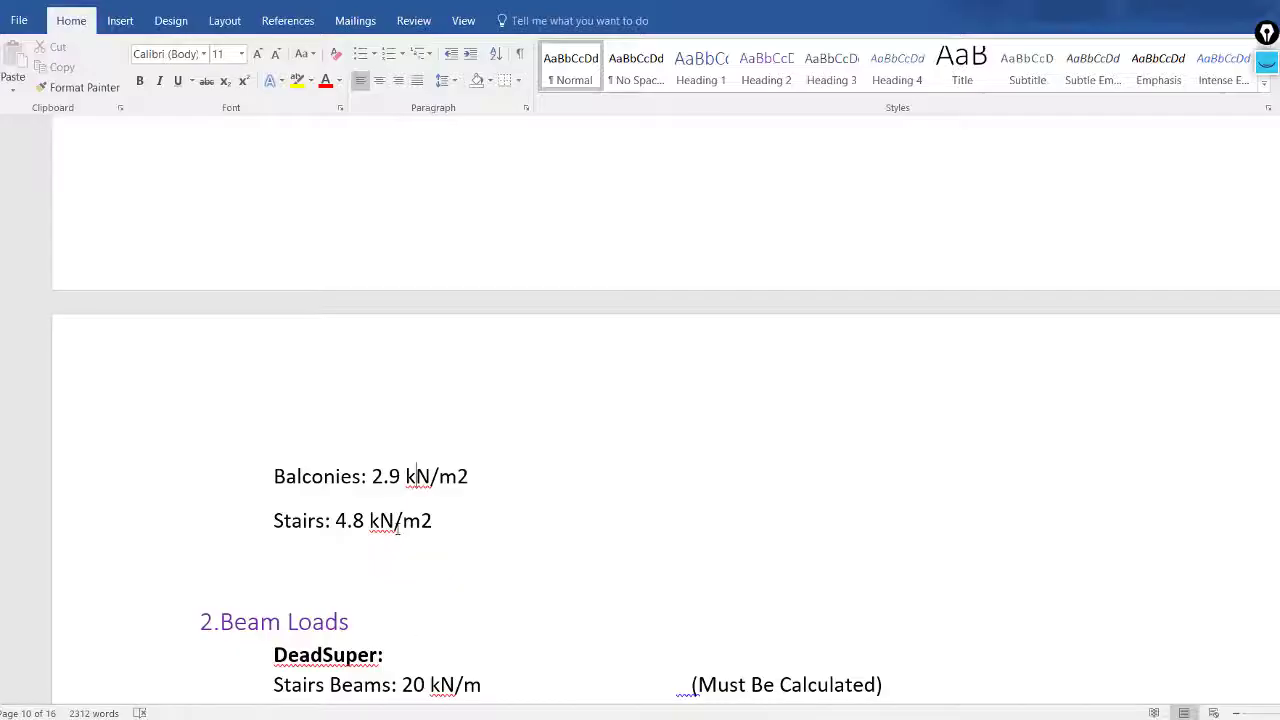
{"action": "double_click", "coordinate": [386, 477]}
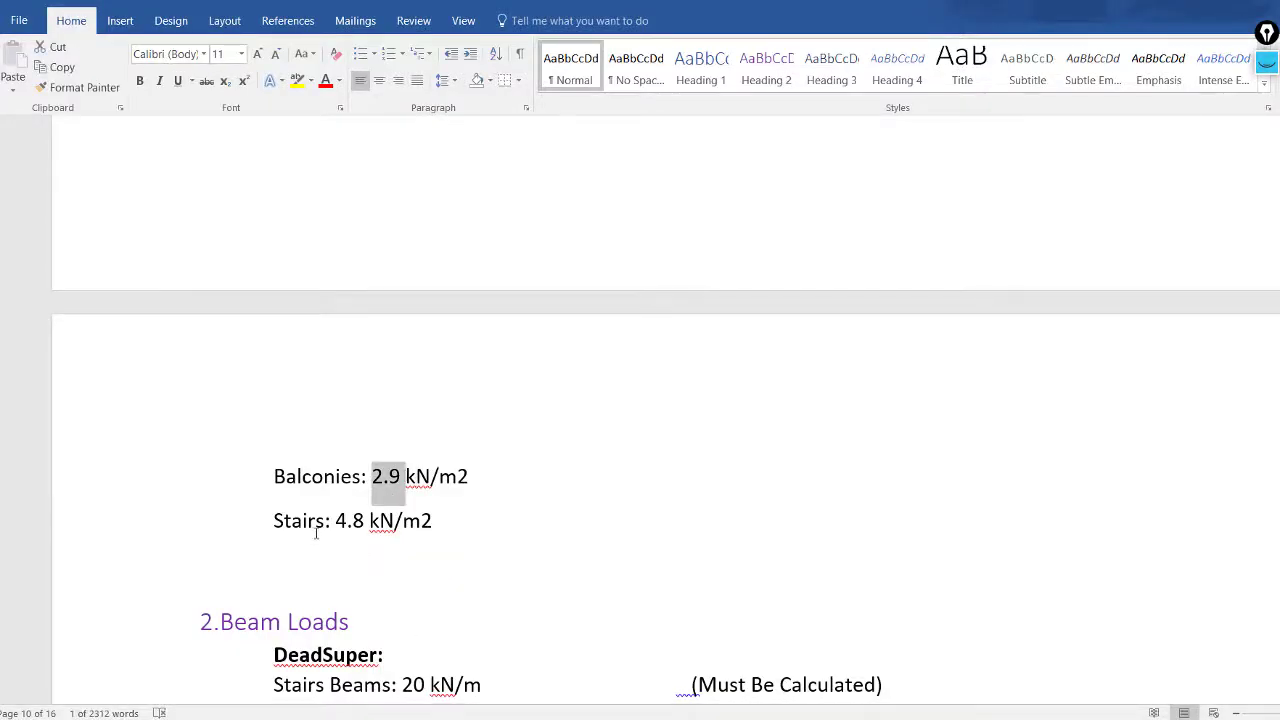
Step: Scroll and pan Table 16-A in Acrobat to review the uniform load values
{"action": "key", "text": "alt+Tab"}
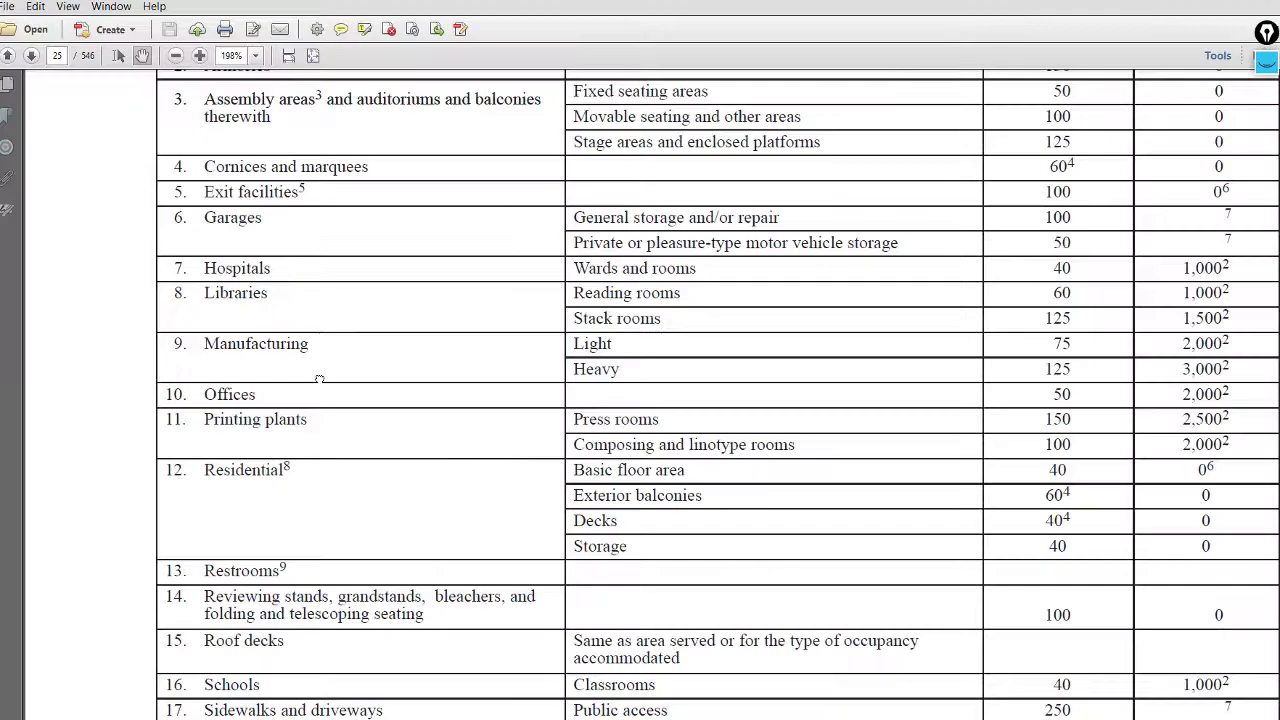
{"action": "scroll", "coordinate": [260, 340], "scroll_direction": "up", "scroll_amount": 4}
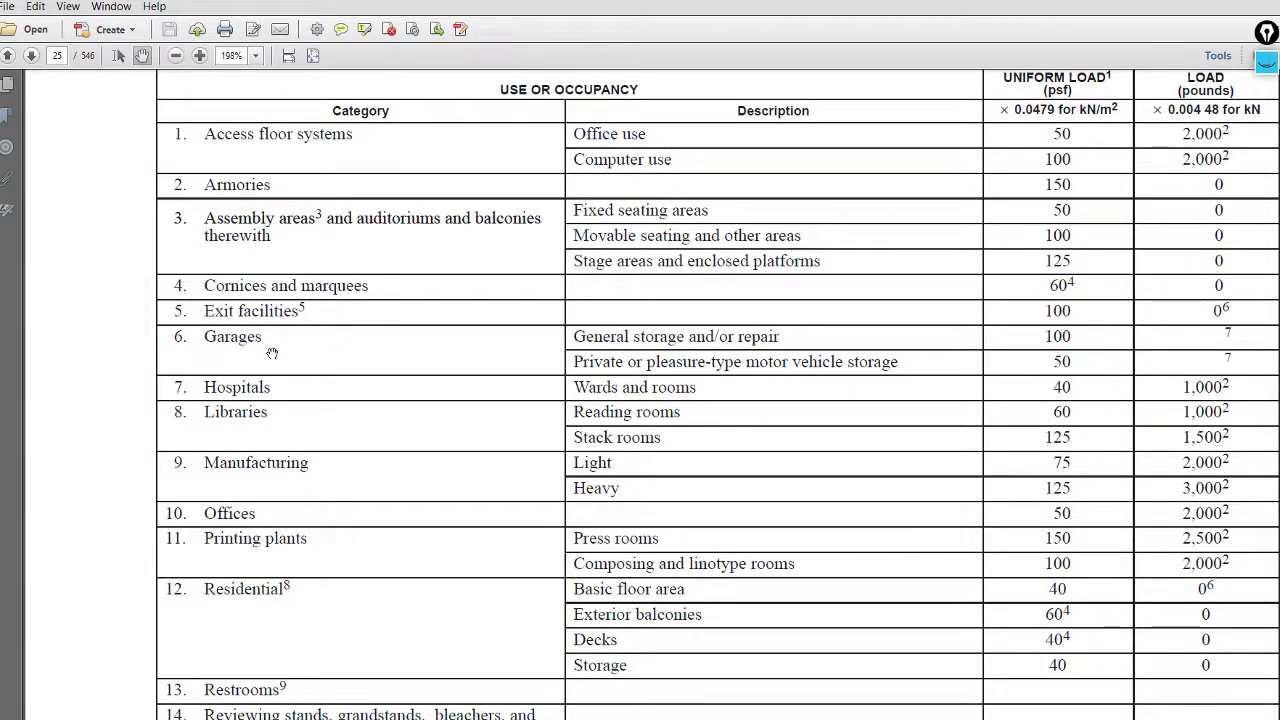
{"action": "scroll", "coordinate": [344, 433], "scroll_direction": "down", "scroll_amount": 5}
{"action": "scroll", "coordinate": [334, 277], "scroll_direction": "up", "scroll_amount": 3}
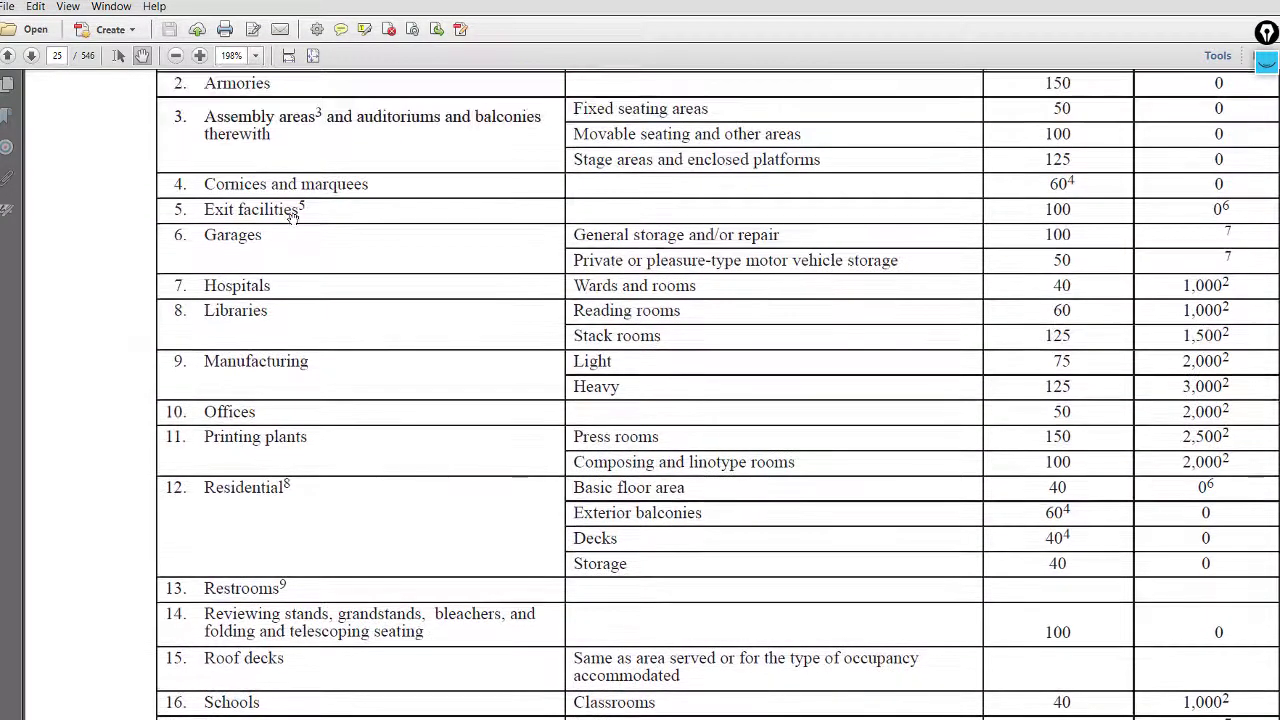
{"action": "scroll", "coordinate": [311, 253], "scroll_direction": "down", "scroll_amount": 8}
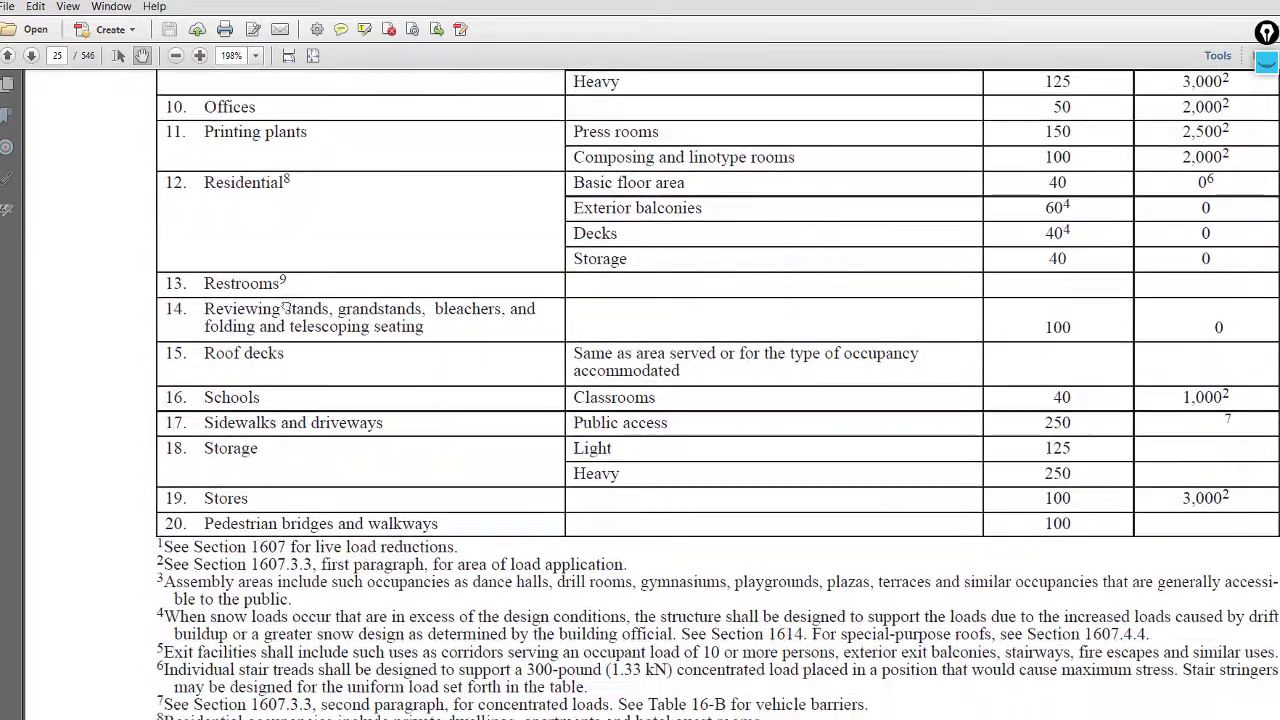
{"action": "scroll", "coordinate": [166, 547], "scroll_direction": "up", "scroll_amount": 5, "text": "ctrl"}
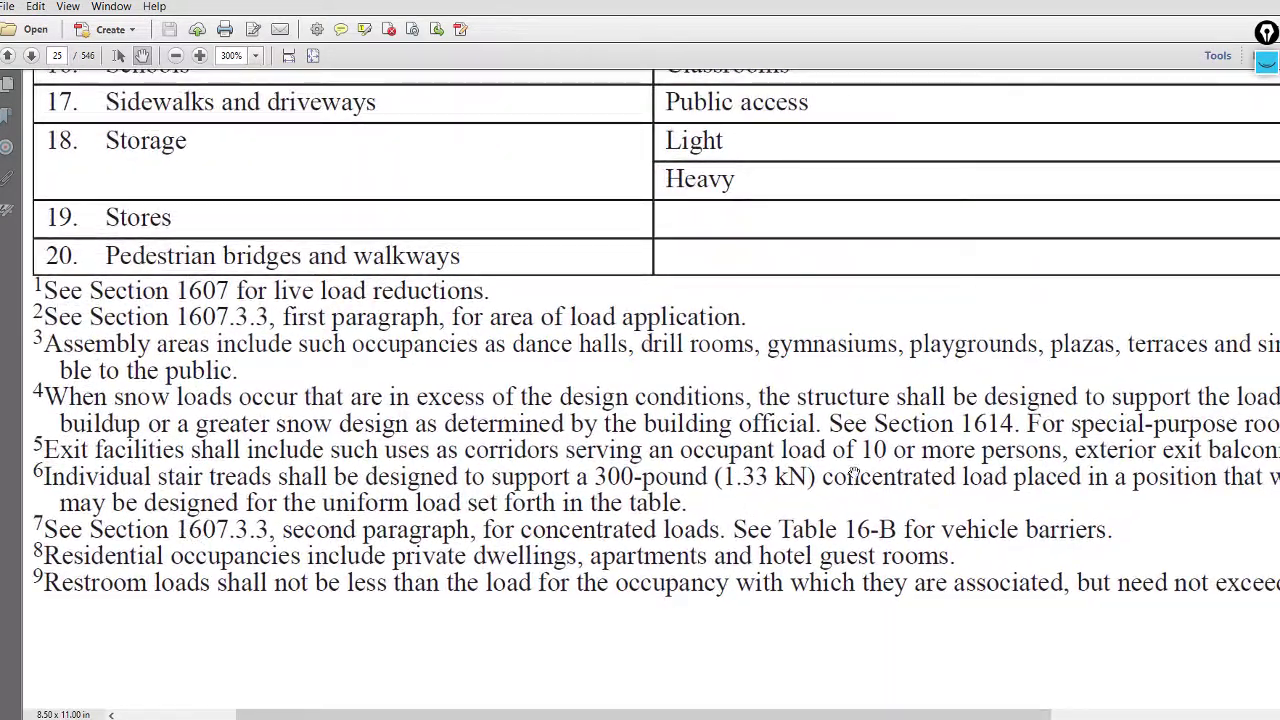
{"action": "left_click_drag", "start_coordinate": [934, 474], "coordinate": [555, 467]}
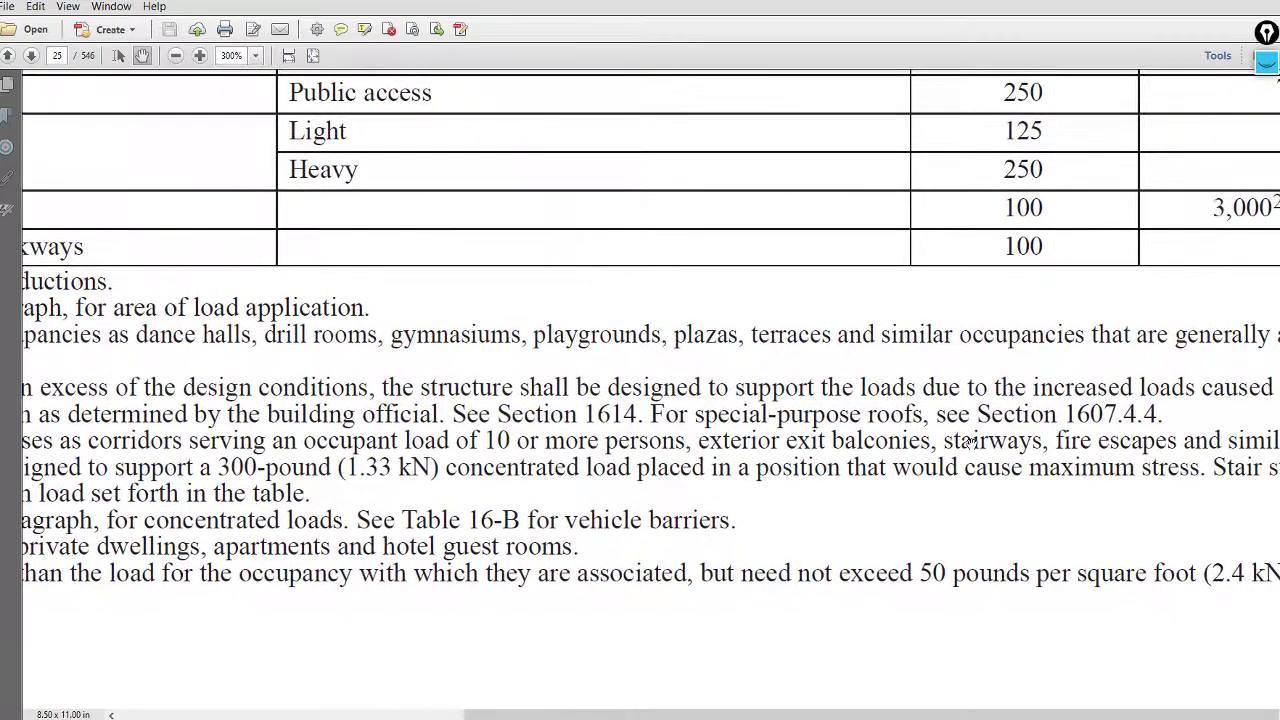
{"action": "scroll", "coordinate": [968, 444], "scroll_direction": "down", "scroll_amount": 3, "text": "ctrl"}
{"action": "scroll", "coordinate": [950, 521], "scroll_direction": "up", "scroll_amount": 6}
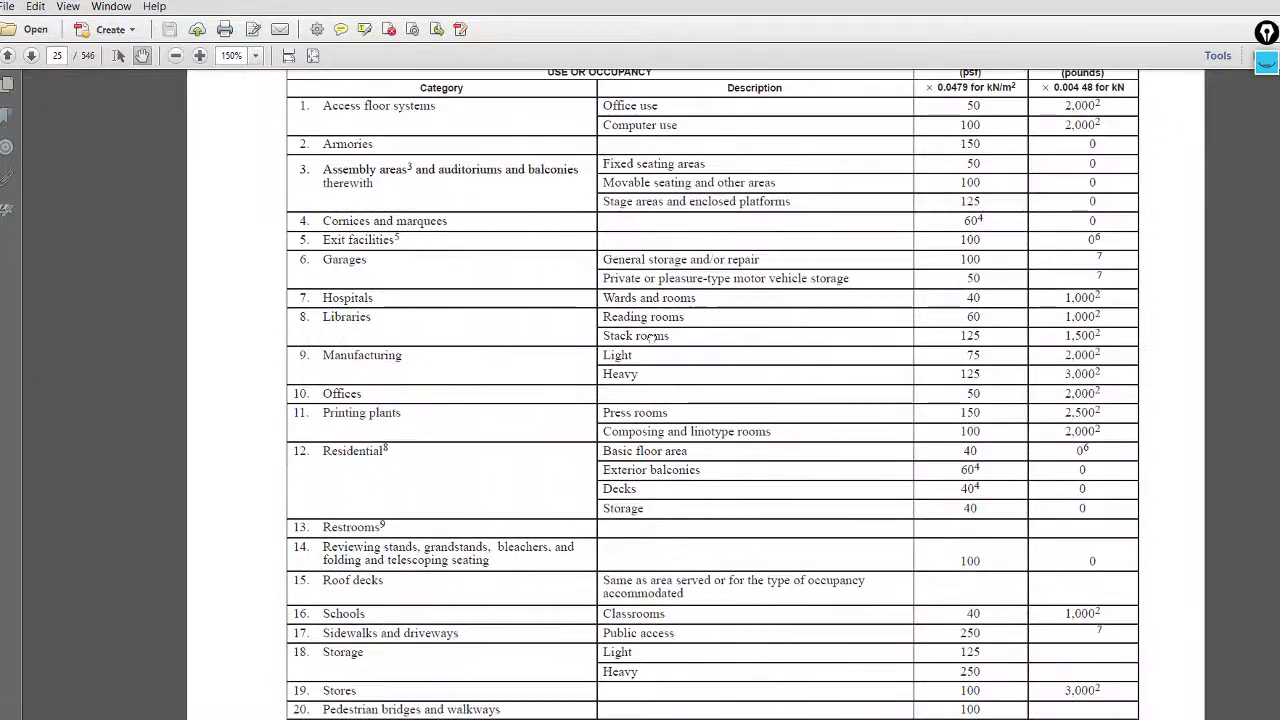
{"action": "scroll", "coordinate": [469, 351], "scroll_direction": "up", "scroll_amount": 1, "text": "ctrl"}
{"action": "scroll", "coordinate": [661, 380], "scroll_direction": "up", "scroll_amount": 2, "text": "ctrl"}
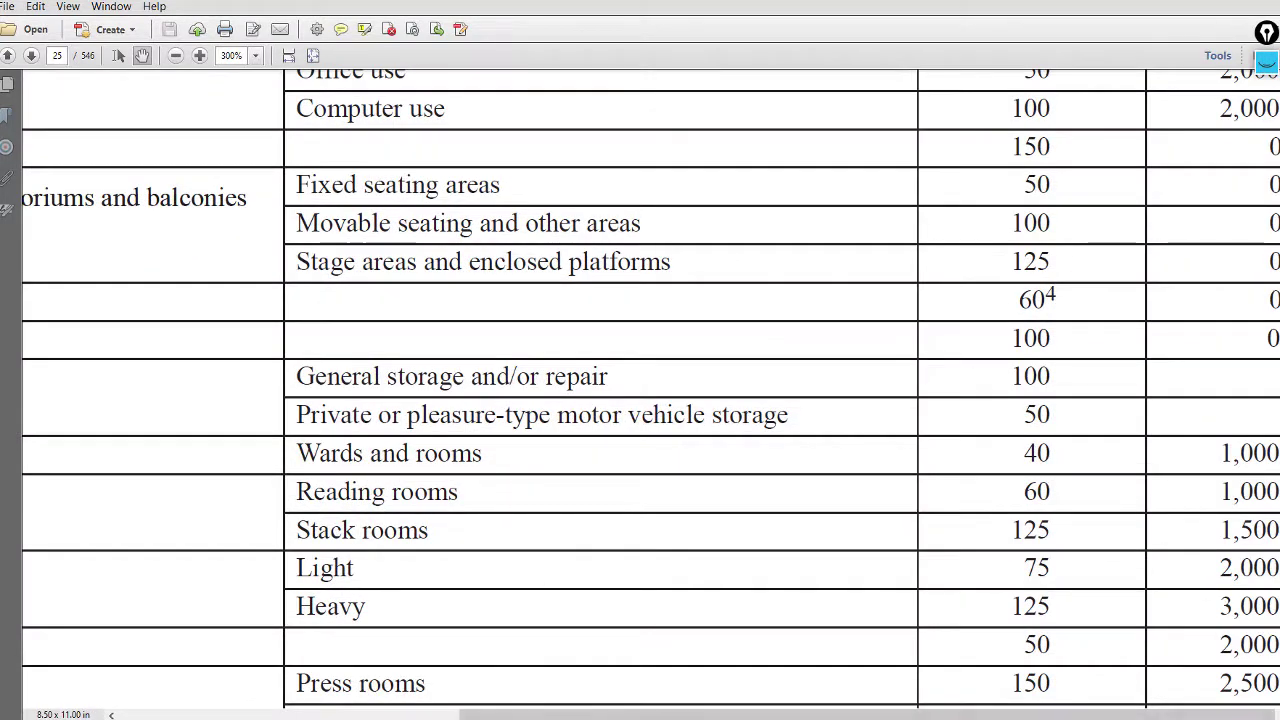
Step: Clear Calculator and compute 100 × 0.0479 = 4.79 kN/m²
{"action": "left_click", "coordinate": [560, 719]}
{"action": "left_click", "coordinate": [320, 292]}
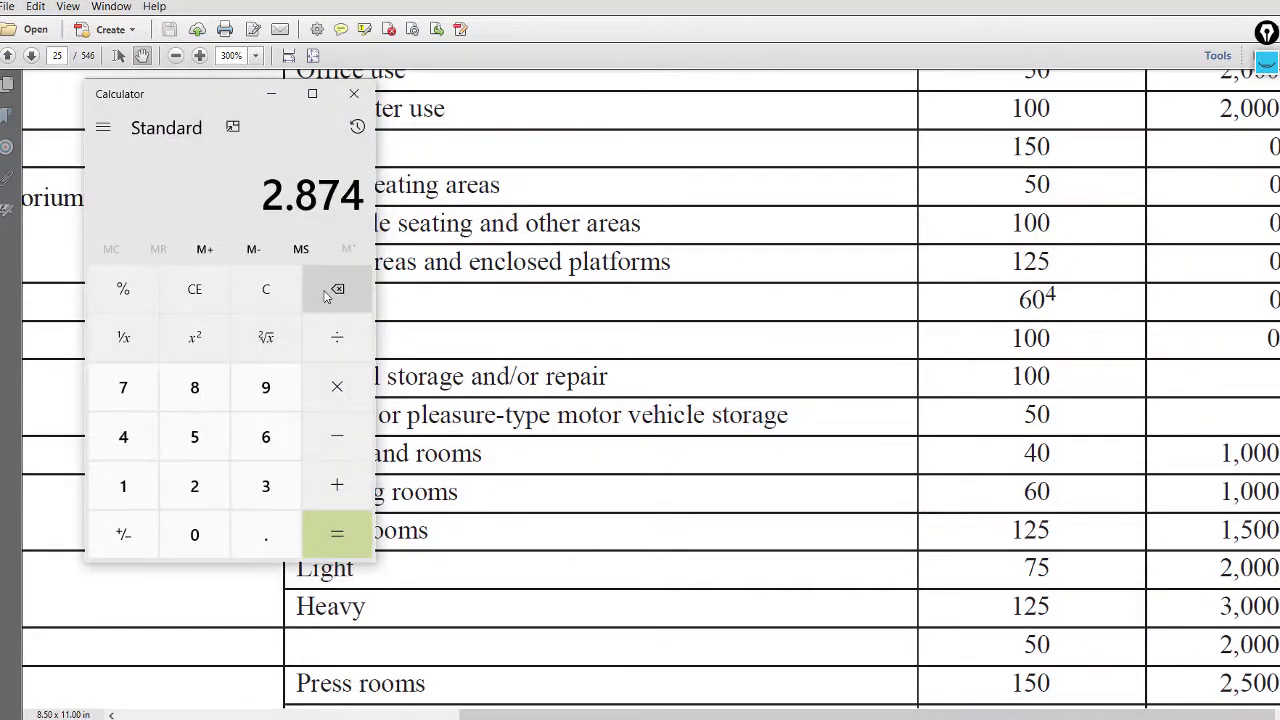
{"action": "left_click", "coordinate": [120, 485]}
{"action": "double_click", "coordinate": [196, 536]}
{"action": "left_click", "coordinate": [337, 386]}
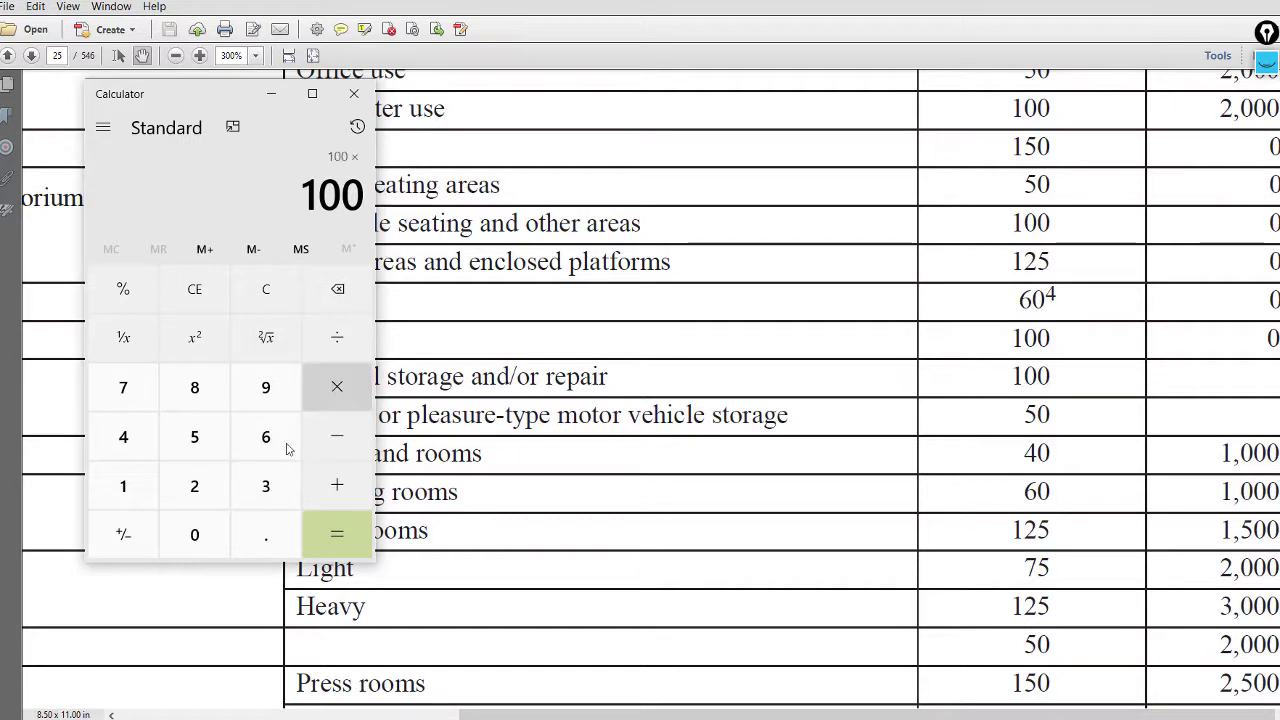
{"action": "left_click", "coordinate": [196, 536]}
{"action": "left_click", "coordinate": [265, 534]}
{"action": "left_click", "coordinate": [195, 535]}
{"action": "left_click", "coordinate": [123, 437]}
{"action": "left_click", "coordinate": [123, 387]}
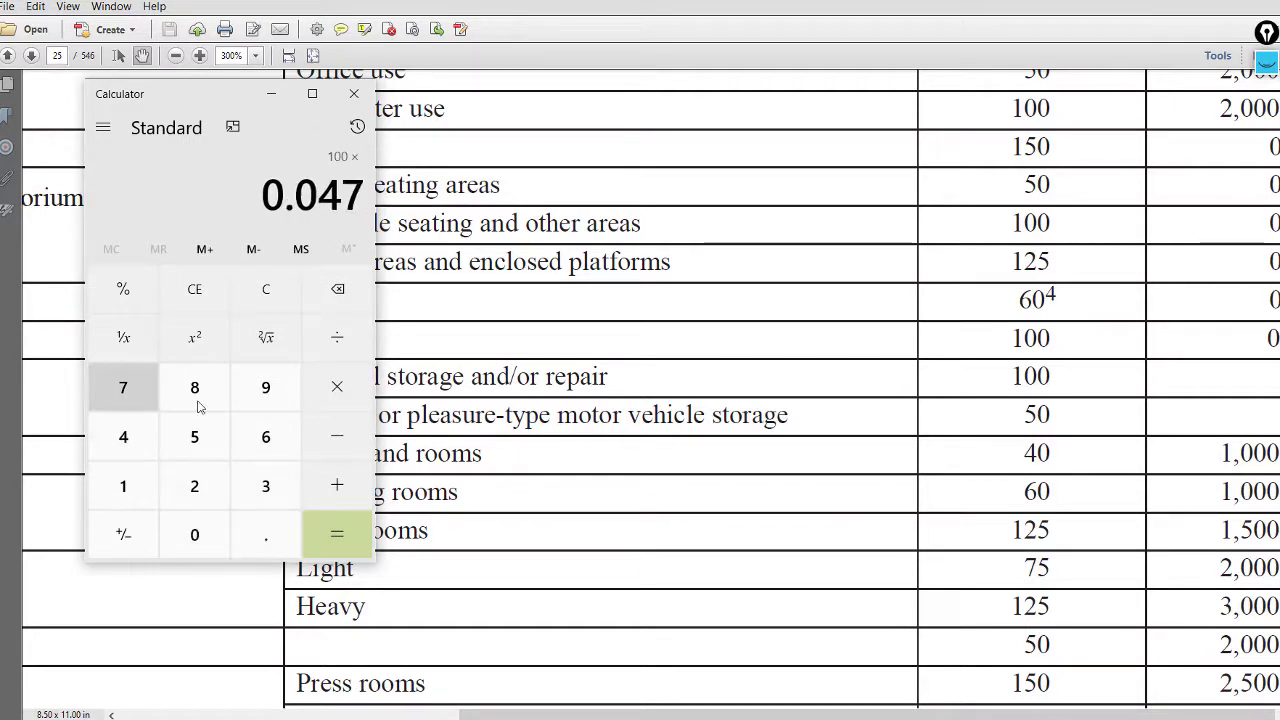
{"action": "left_click", "coordinate": [265, 387]}
{"action": "left_click", "coordinate": [337, 534]}
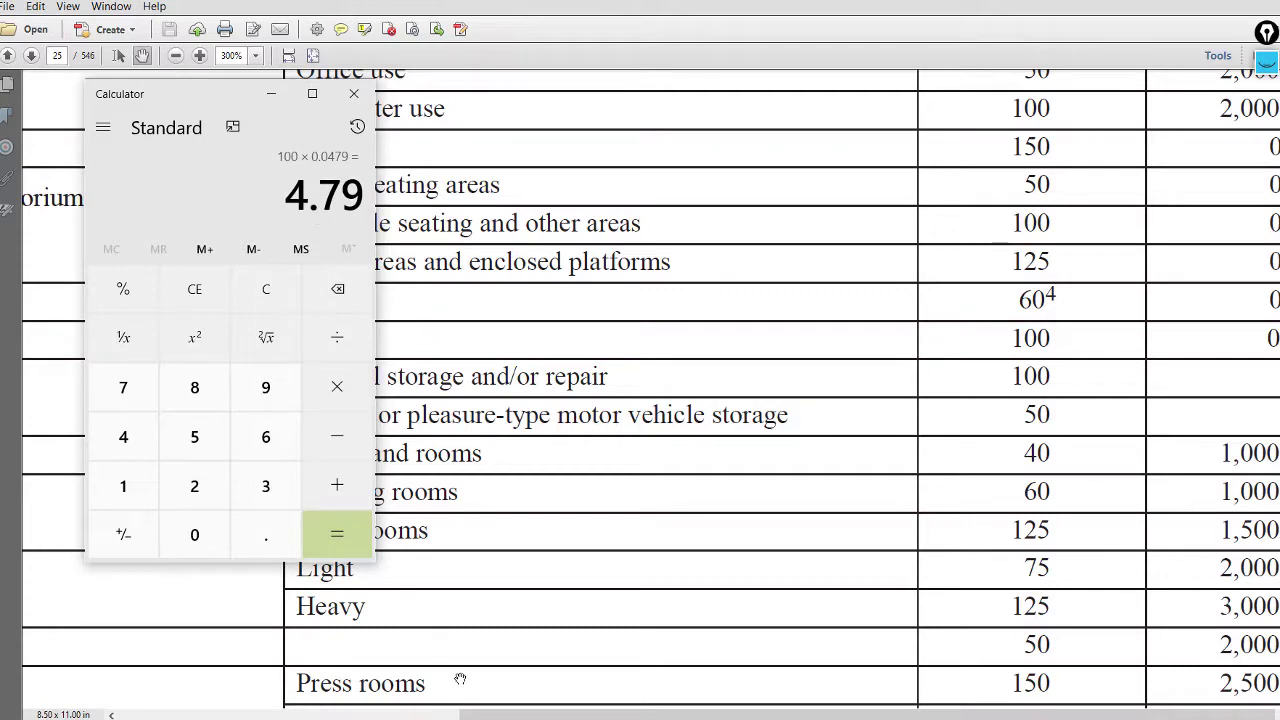
Step: Check the 4.8 kN/m2 Stairs load in Word, close Calculator and return to ETABS
{"action": "key", "text": "alt+Tab"}
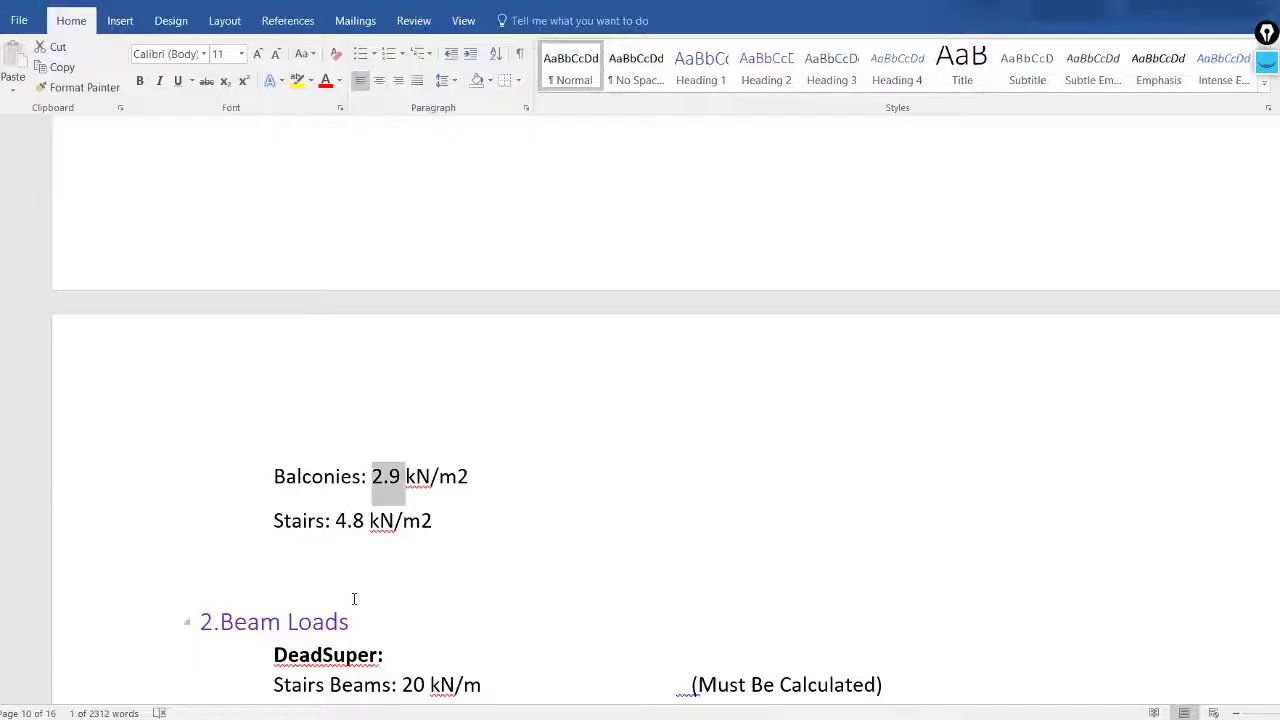
{"action": "left_click", "coordinate": [331, 521]}
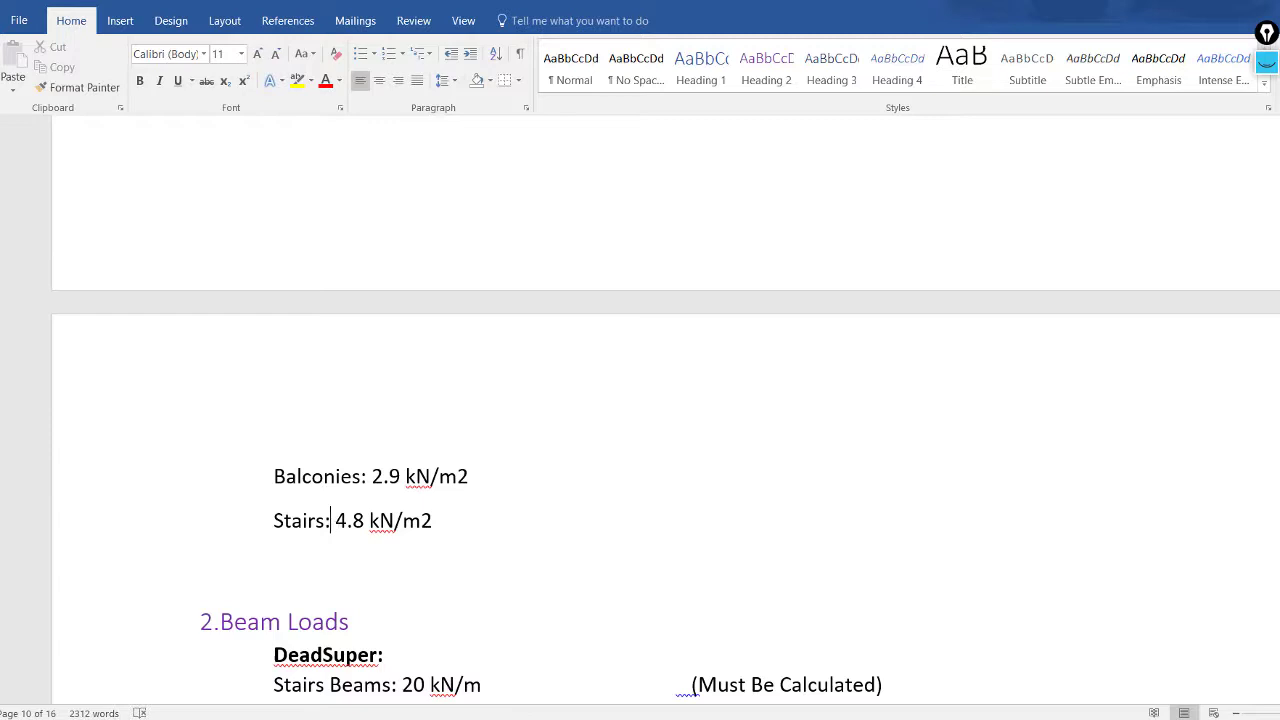
{"action": "key", "text": "alt+Tab"}
{"action": "left_click", "coordinate": [353, 93]}
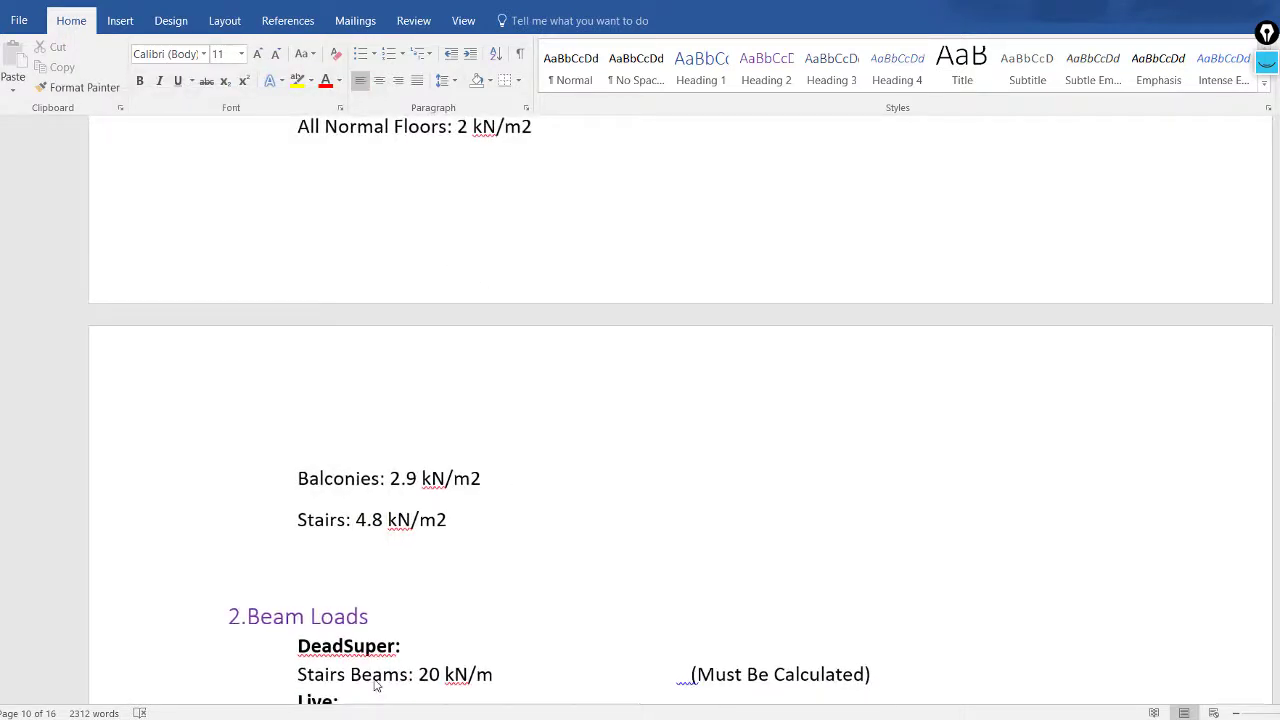
{"action": "key", "text": "alt+Tab"}
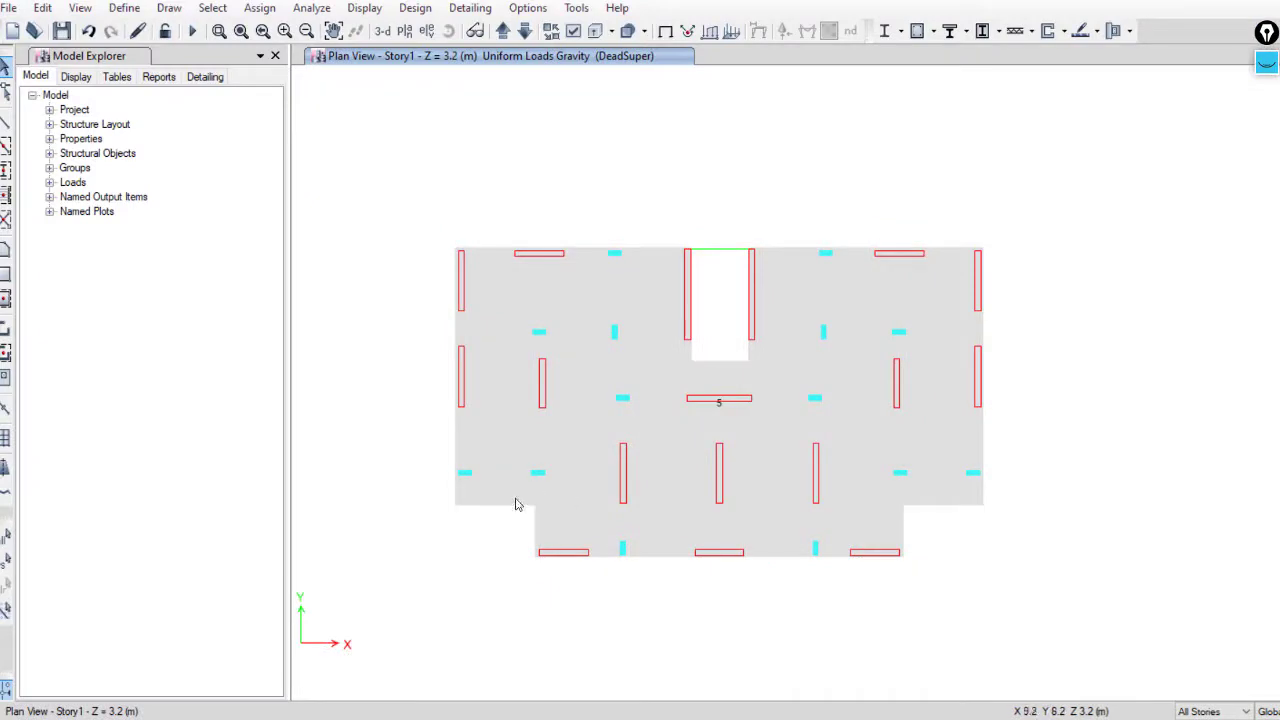
{"action": "scroll", "coordinate": [520, 493], "scroll_direction": "up", "scroll_amount": 3}
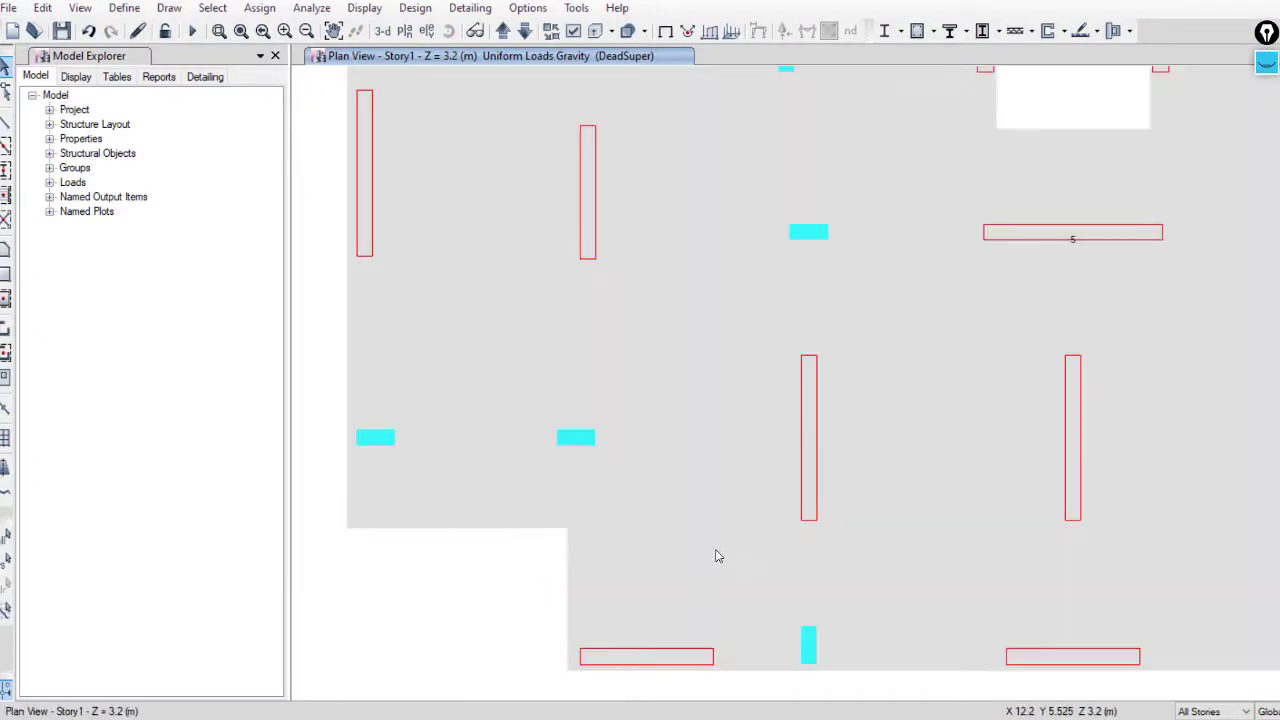
{"action": "scroll", "coordinate": [700, 534], "scroll_direction": "down", "scroll_amount": 3}
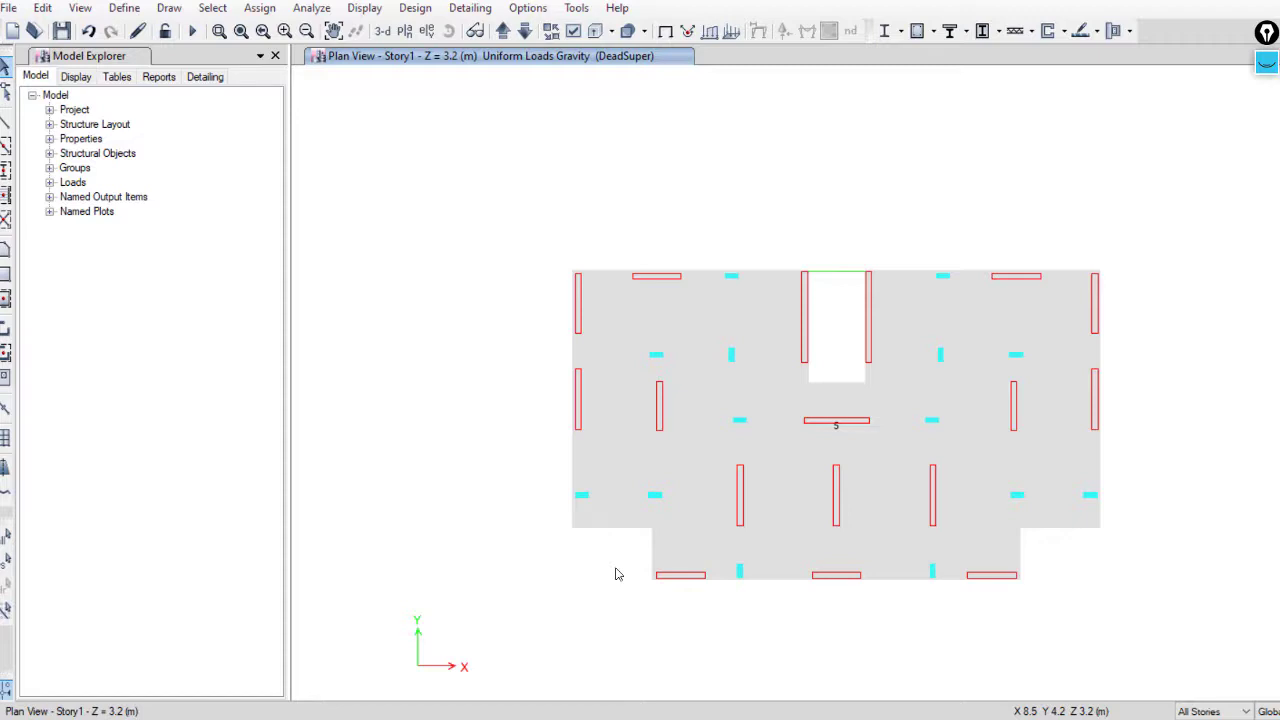
Step: Select the 2 kN/m2 All Normal Floors live load in Word, then return to ETABS
{"action": "key", "text": "alt+Tab"}
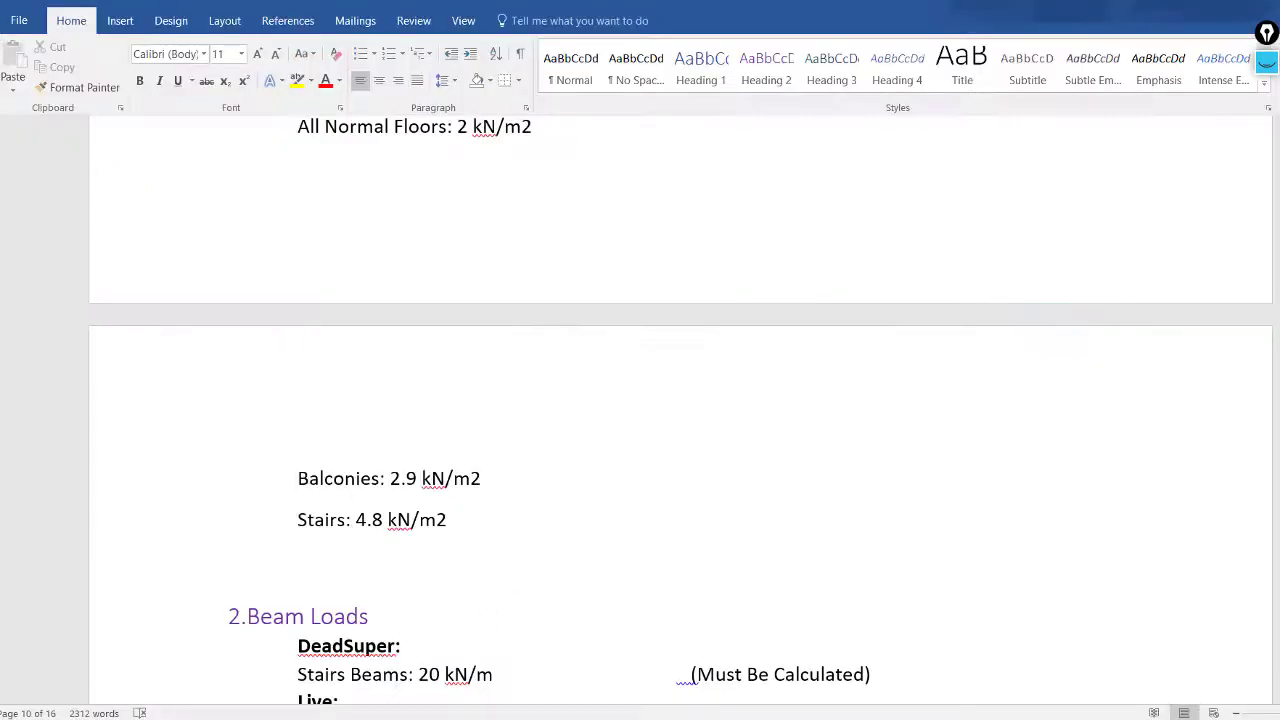
{"action": "scroll", "coordinate": [410, 467], "scroll_direction": "up", "scroll_amount": 3}
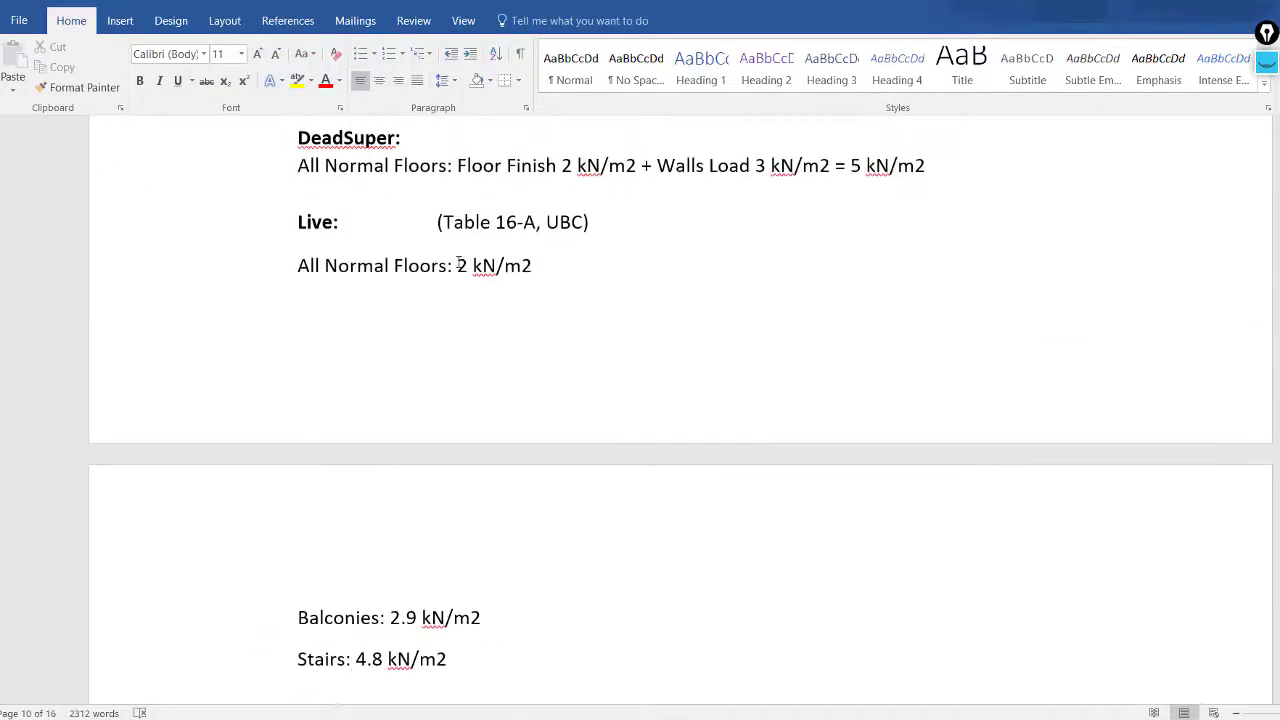
{"action": "double_click", "coordinate": [462, 268]}
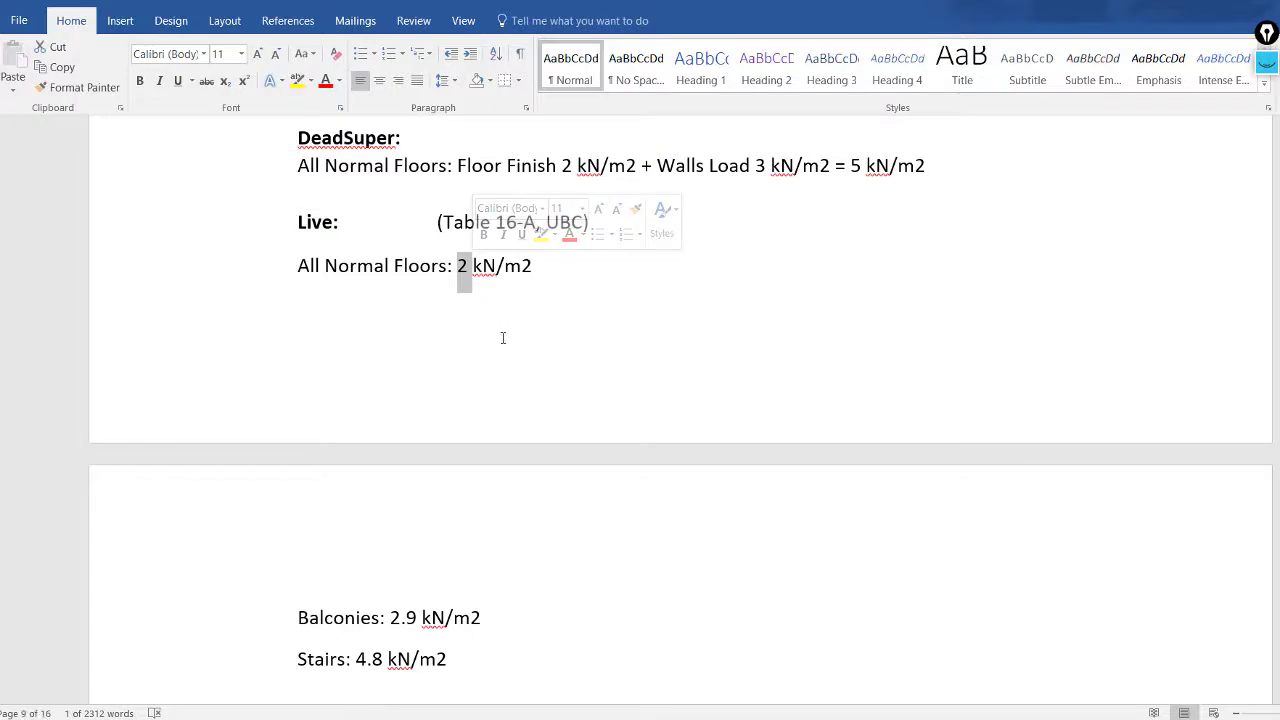
{"action": "key", "text": "alt+Tab"}
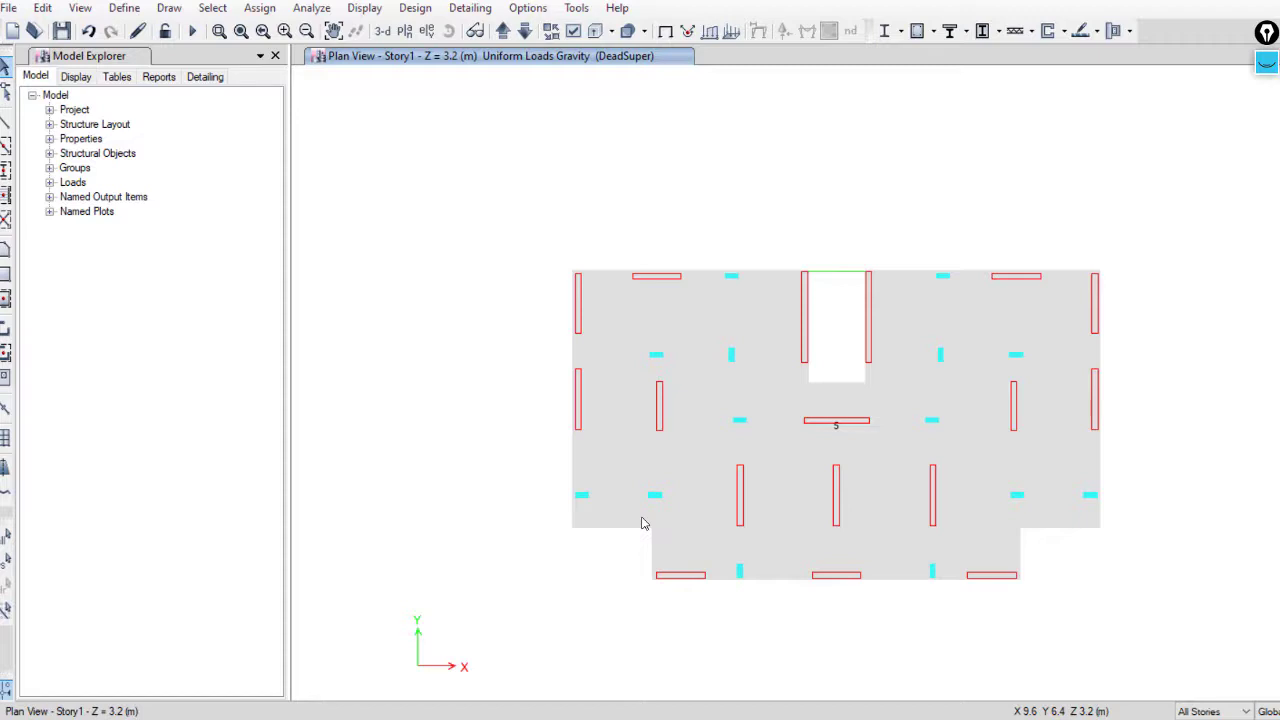
Step: Recenter the plan, select all floor slab shells, and bring up the uniform shell load settings
{"action": "middle_click_drag", "start_coordinate": [691, 471], "coordinate": [591, 459]}
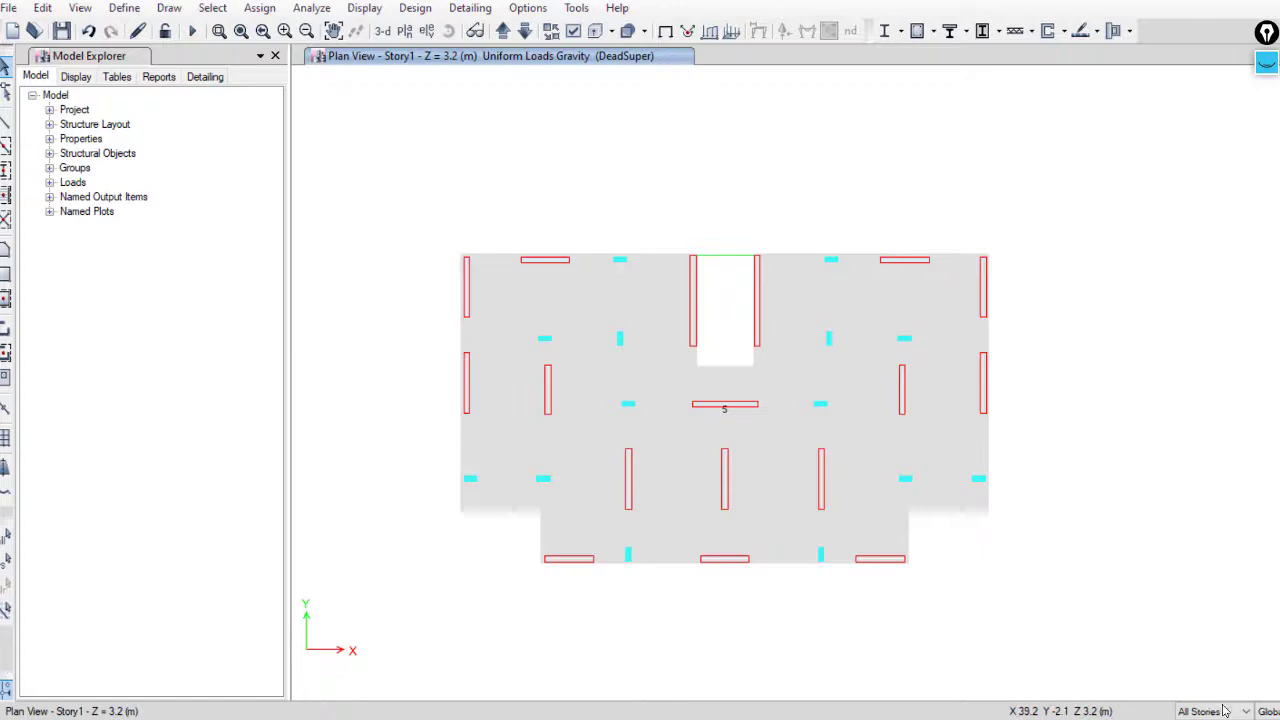
{"action": "left_click", "coordinate": [780, 447]}
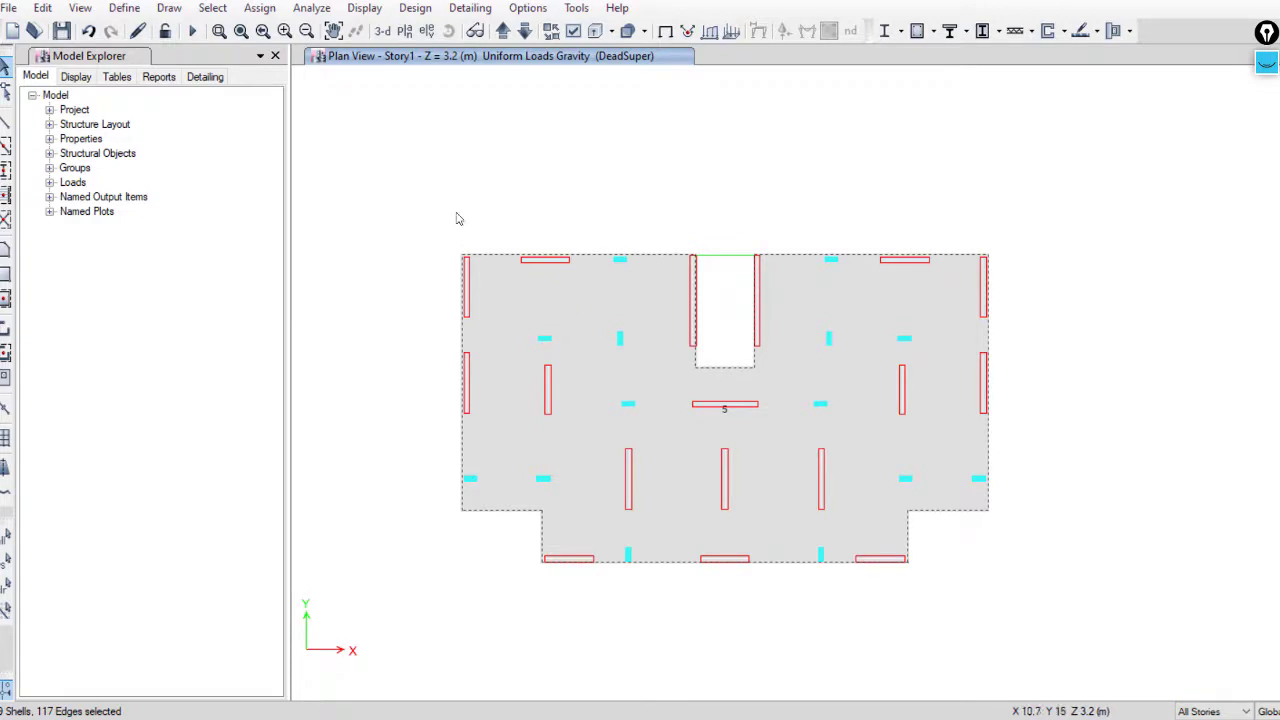
{"action": "left_click", "coordinate": [259, 8]}
{"action": "mouse_move", "coordinate": [295, 80]}
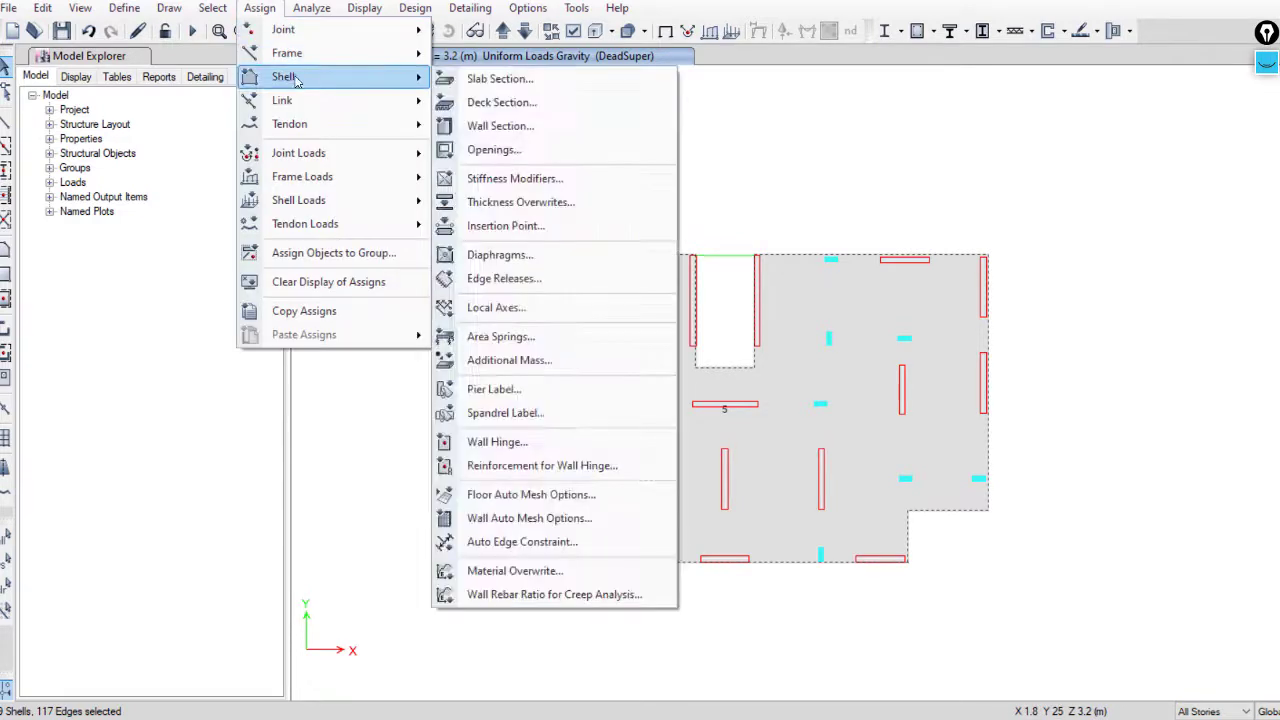
{"action": "mouse_move", "coordinate": [330, 200]}
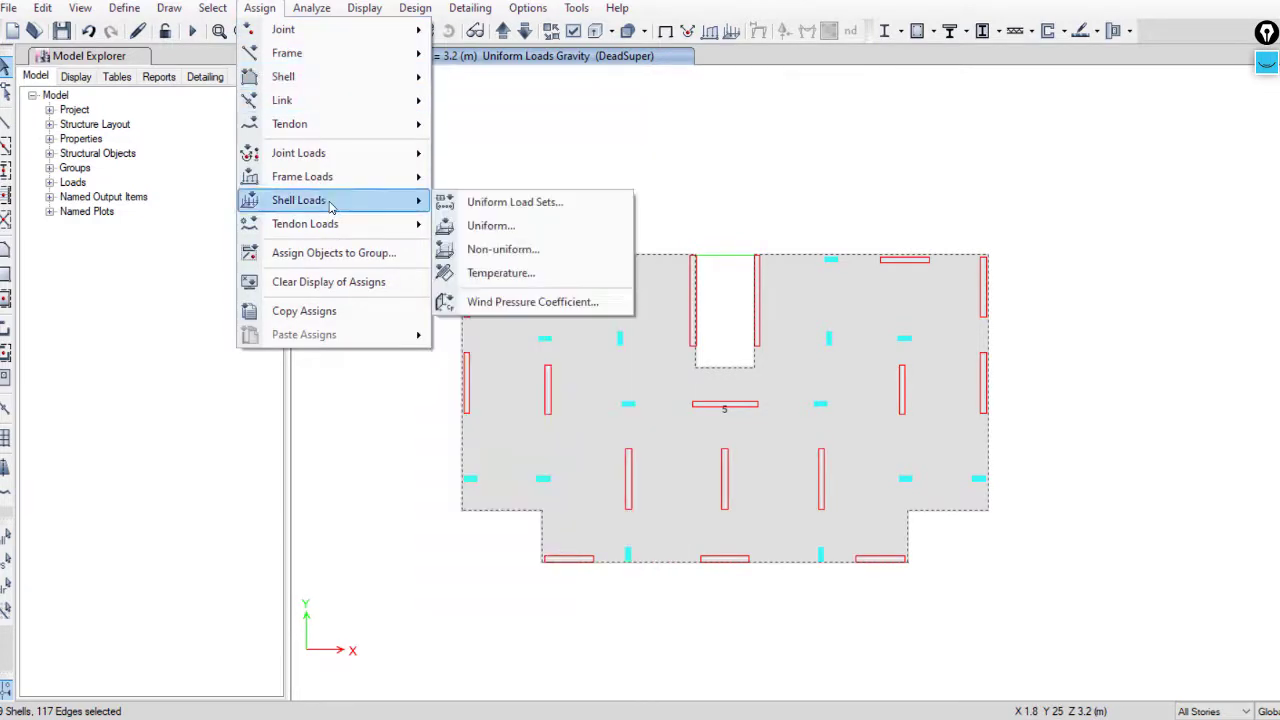
{"action": "left_click", "coordinate": [489, 226]}
Step: Enter 2 kN/m² under the Live pattern and apply it to the slabs
{"action": "left_click_drag", "start_coordinate": [694, 240], "coordinate": [961, 240]}
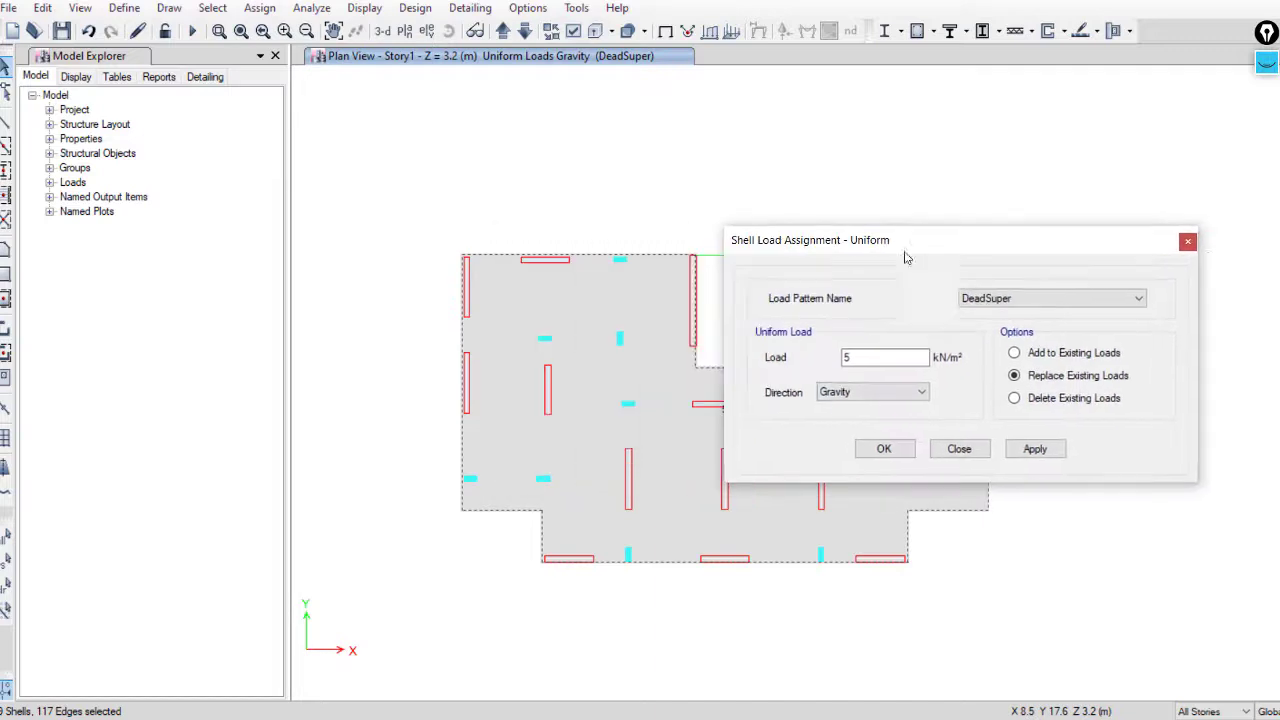
{"action": "double_click", "coordinate": [900, 360]}
{"action": "type", "text": "2"}
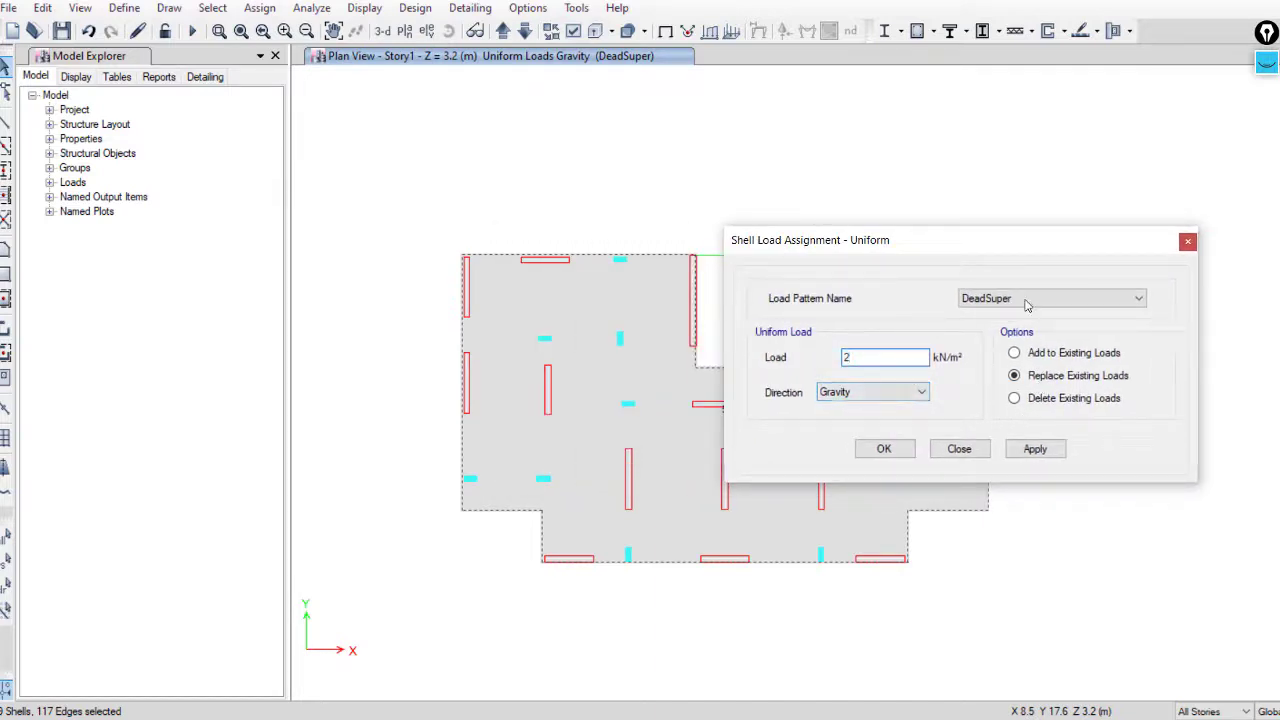
{"action": "left_click", "coordinate": [1025, 300]}
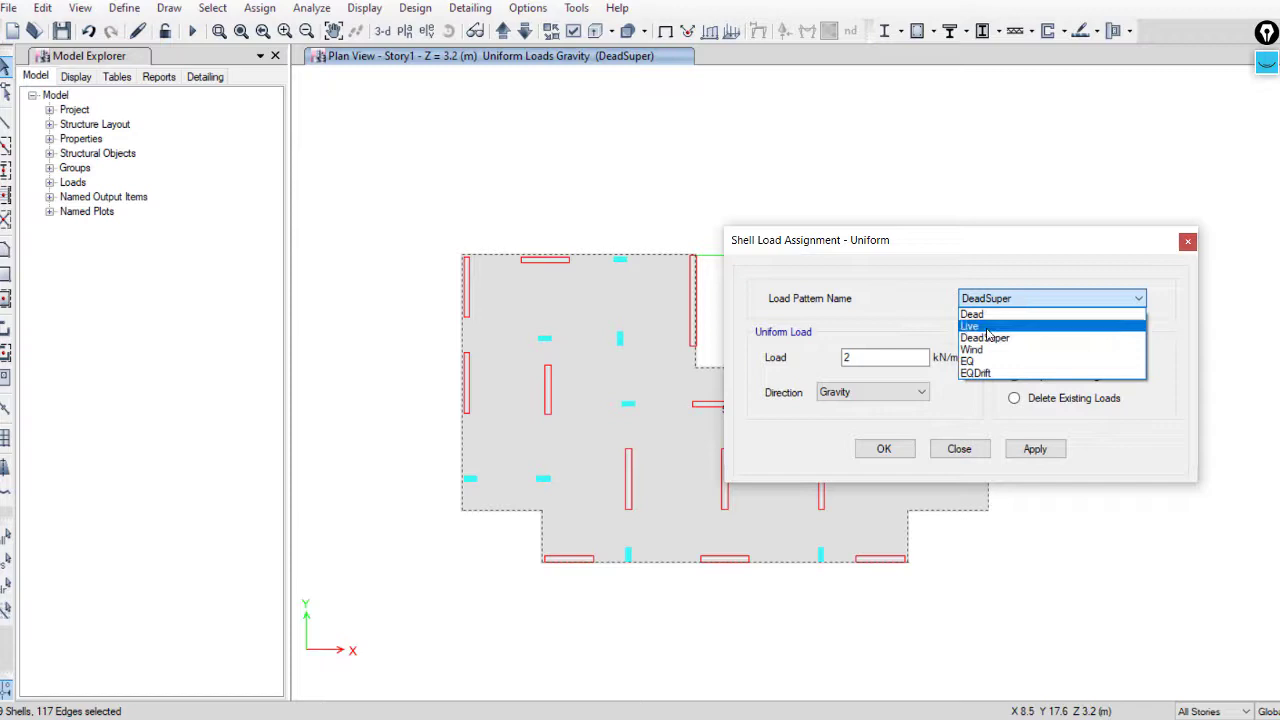
{"action": "left_click", "coordinate": [988, 327]}
{"action": "left_click", "coordinate": [1030, 449]}
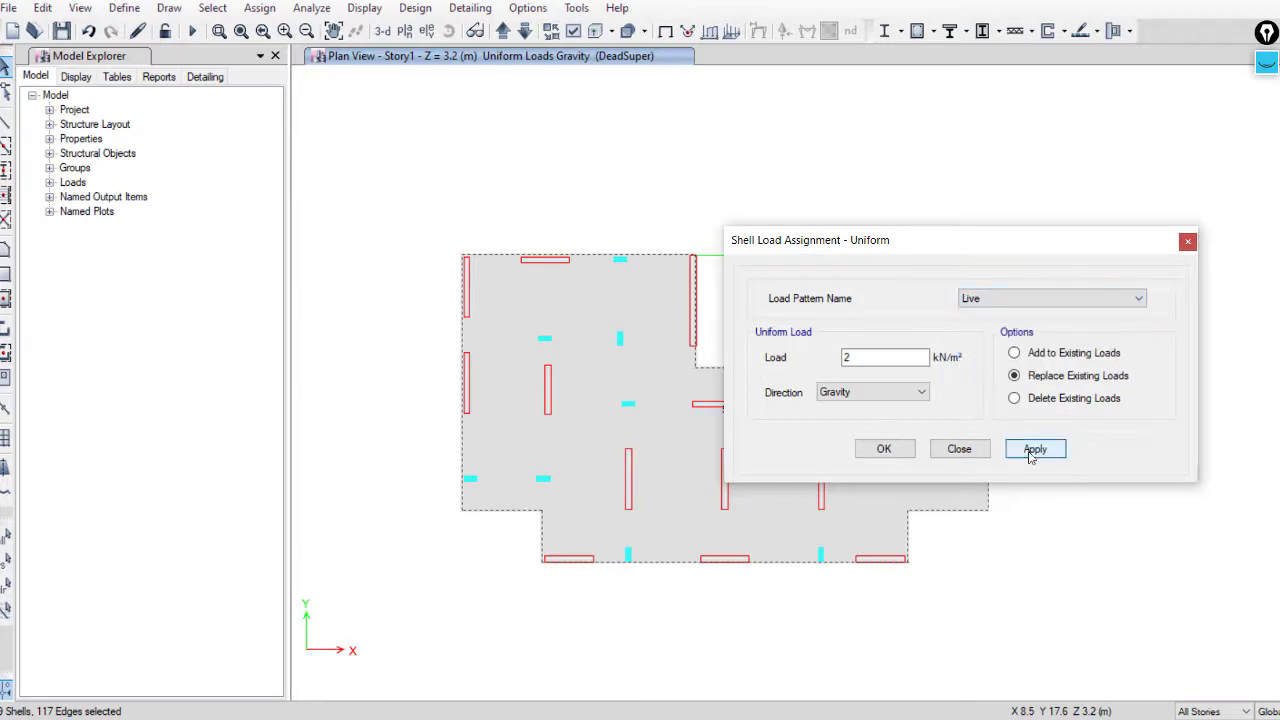
{"action": "left_click", "coordinate": [885, 451]}
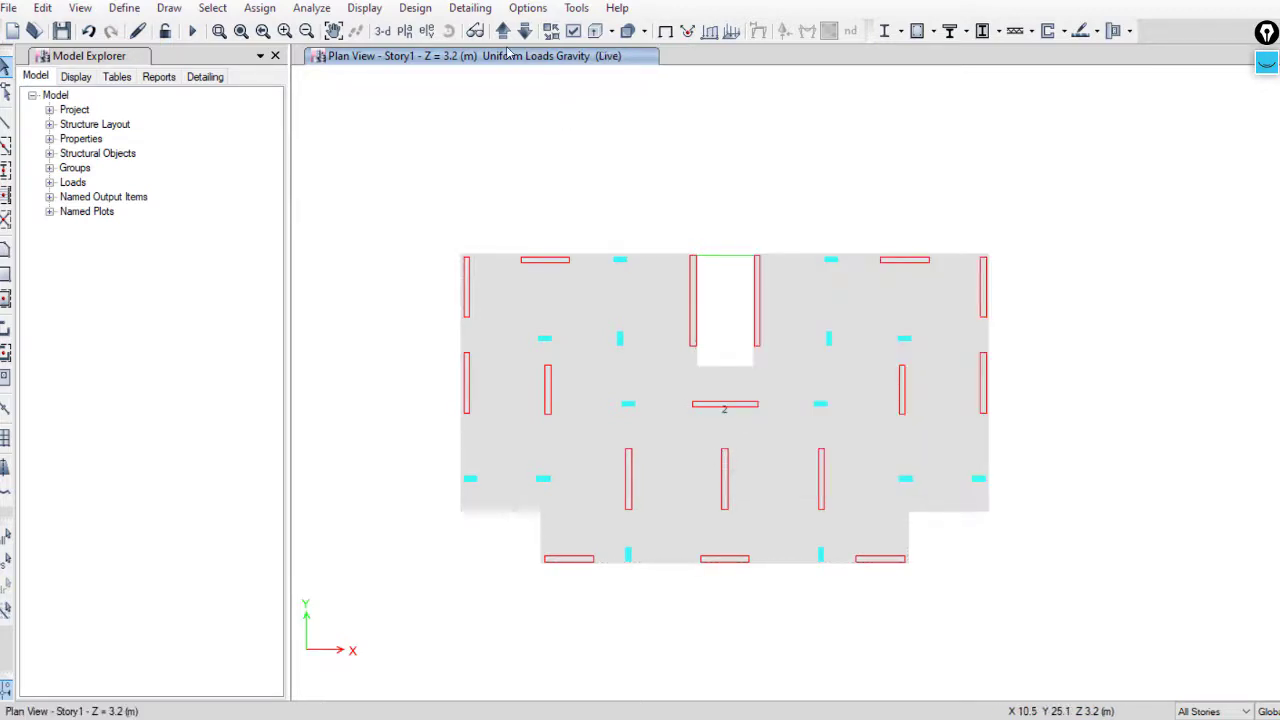
Step: Move up to Story6 and check its slab shows DeadSuper 5 and Live 2 kN/m²
{"action": "left_click", "coordinate": [501, 34]}
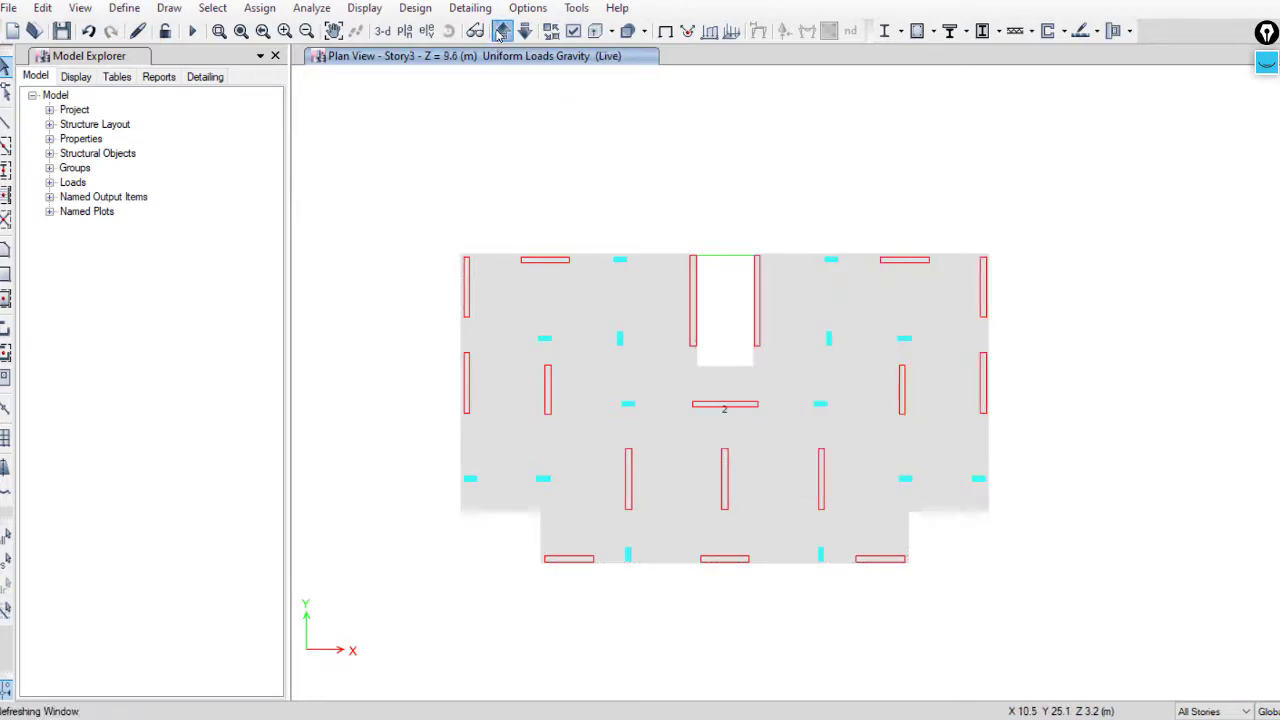
{"action": "right_click", "coordinate": [688, 455]}
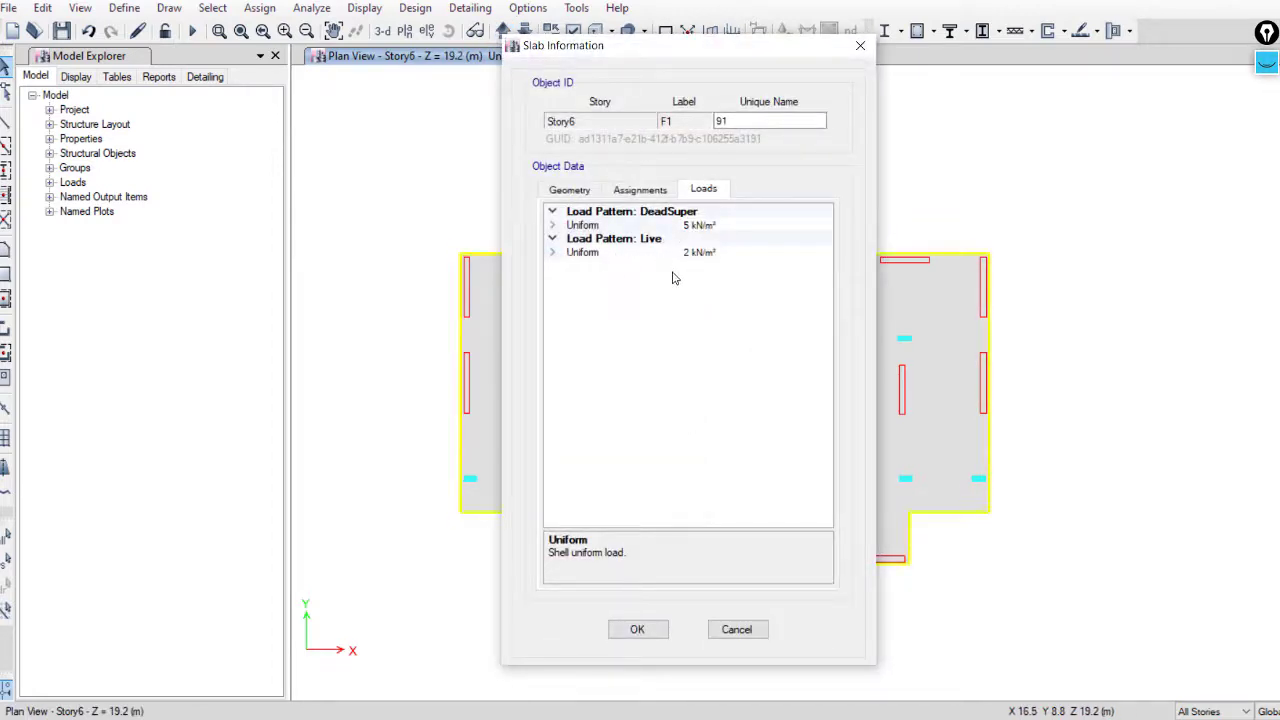
{"action": "left_click", "coordinate": [737, 630]}
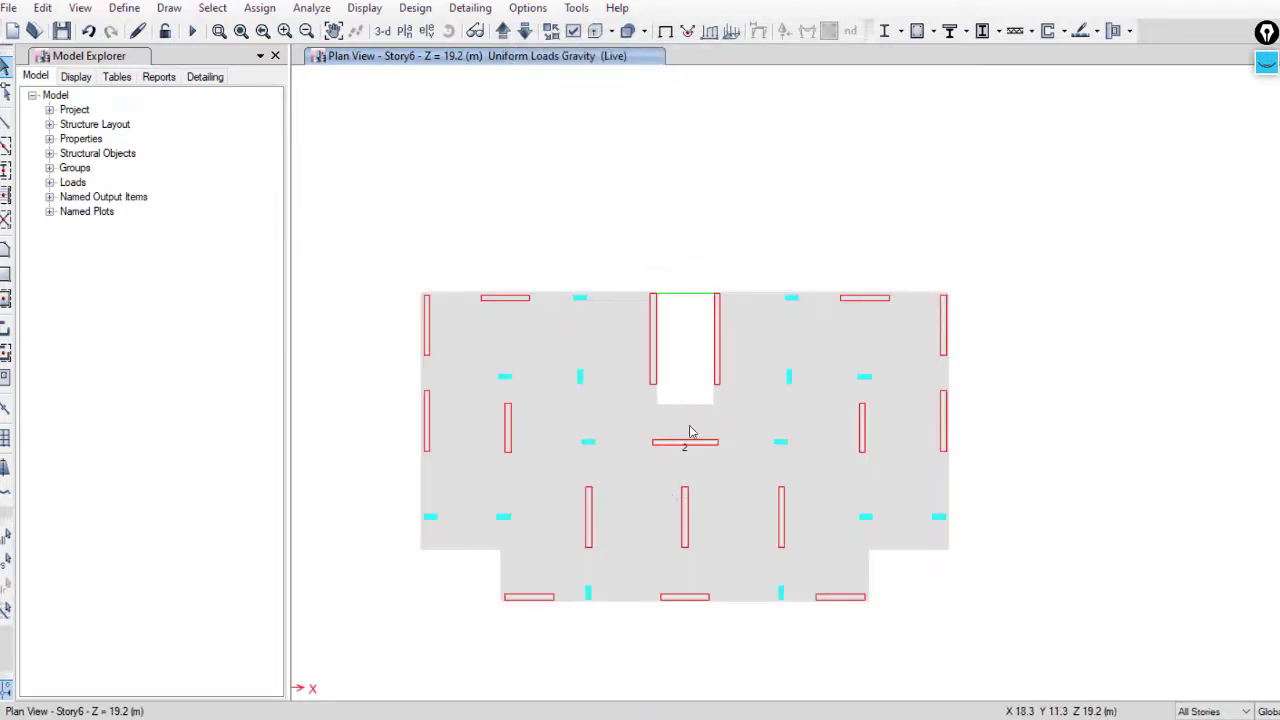
{"action": "scroll", "coordinate": [690, 430], "scroll_direction": "up", "scroll_amount": 3}
{"action": "middle_click_drag", "start_coordinate": [698, 376], "coordinate": [691, 400]}
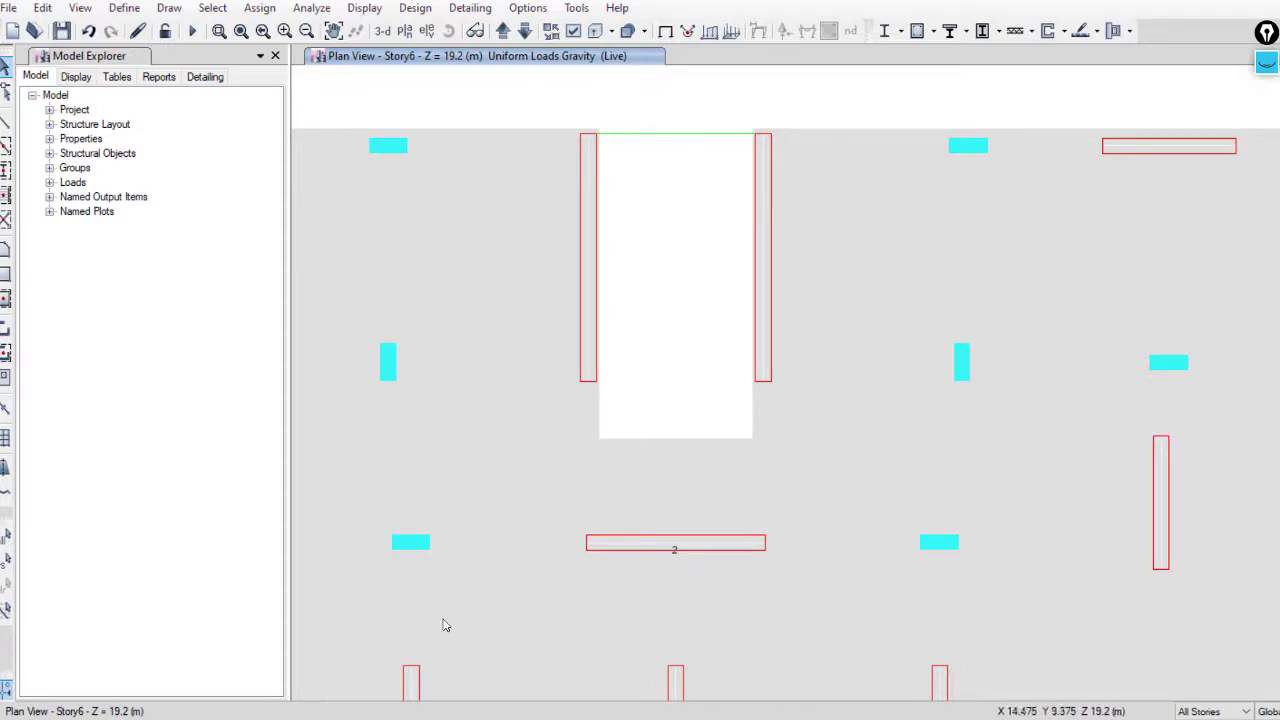
Step: In the Word notes, find the Stairs Beams loads and highlight the 10 kN/m Live value
{"action": "key", "text": "alt+Tab"}
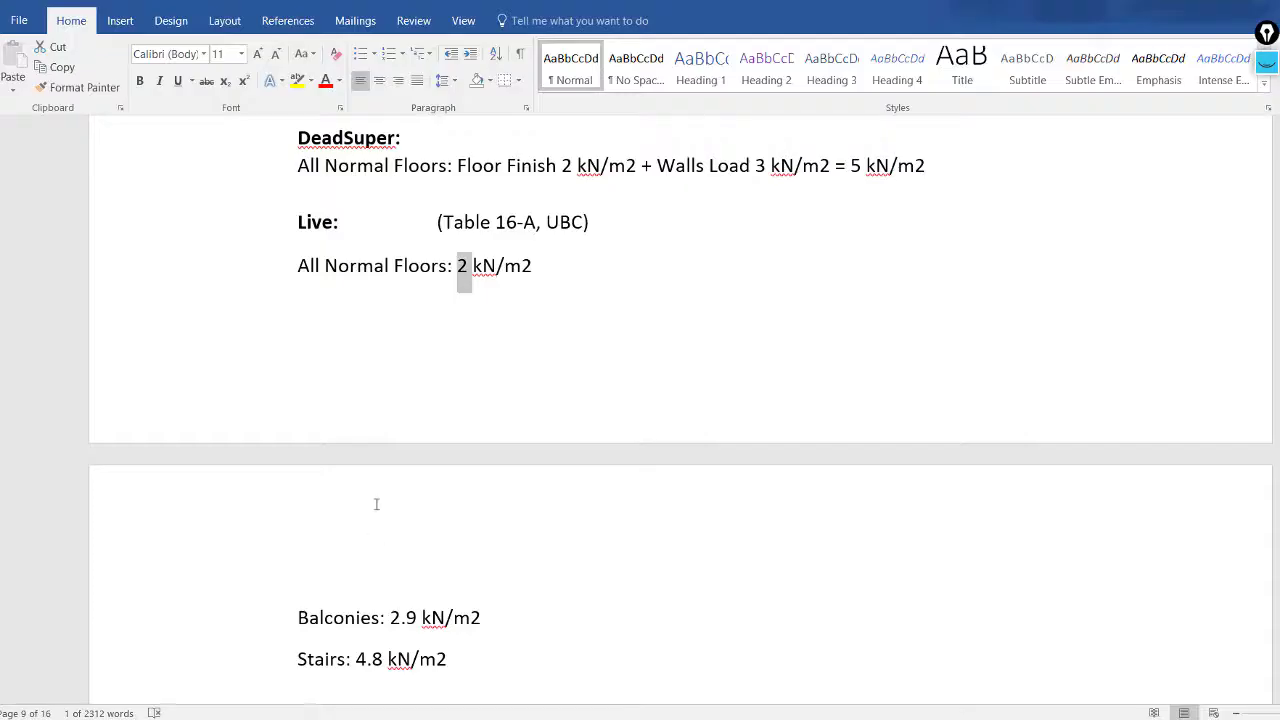
{"action": "scroll", "coordinate": [370, 560], "scroll_direction": "down", "scroll_amount": 3}
{"action": "left_click_drag", "start_coordinate": [354, 528], "coordinate": [403, 528]}
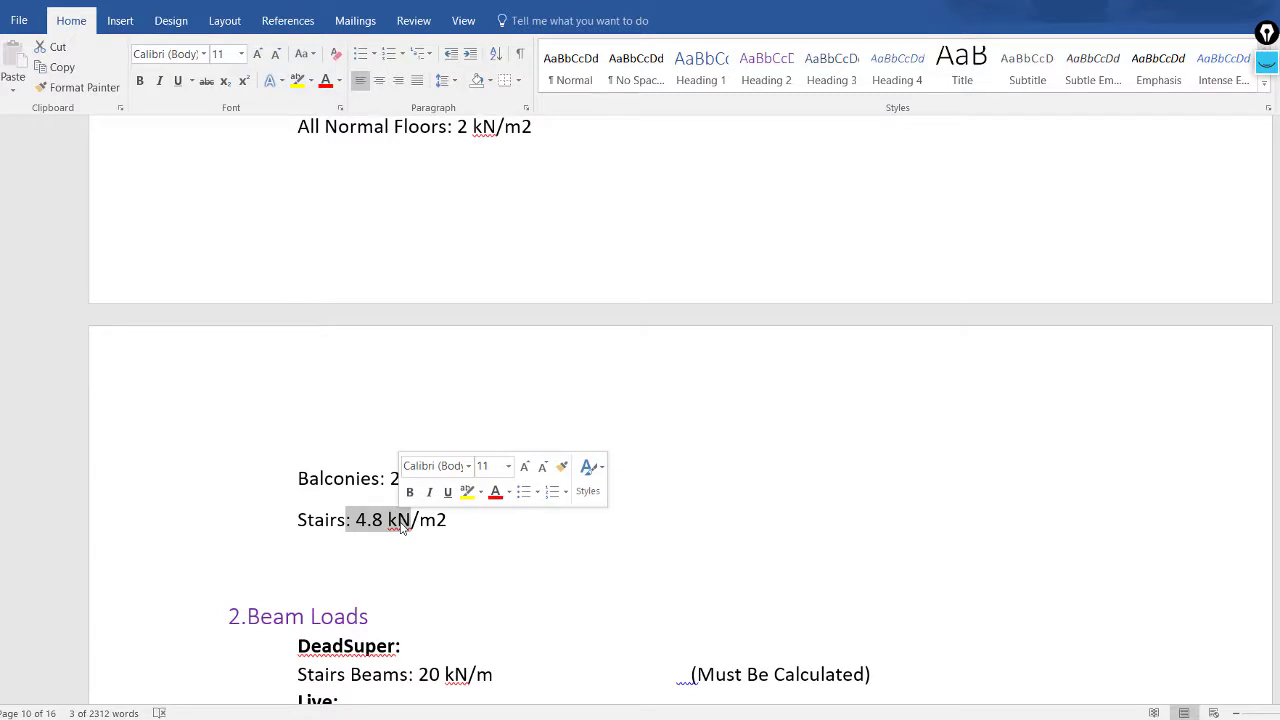
{"action": "scroll", "coordinate": [390, 632], "scroll_direction": "down", "scroll_amount": 3}
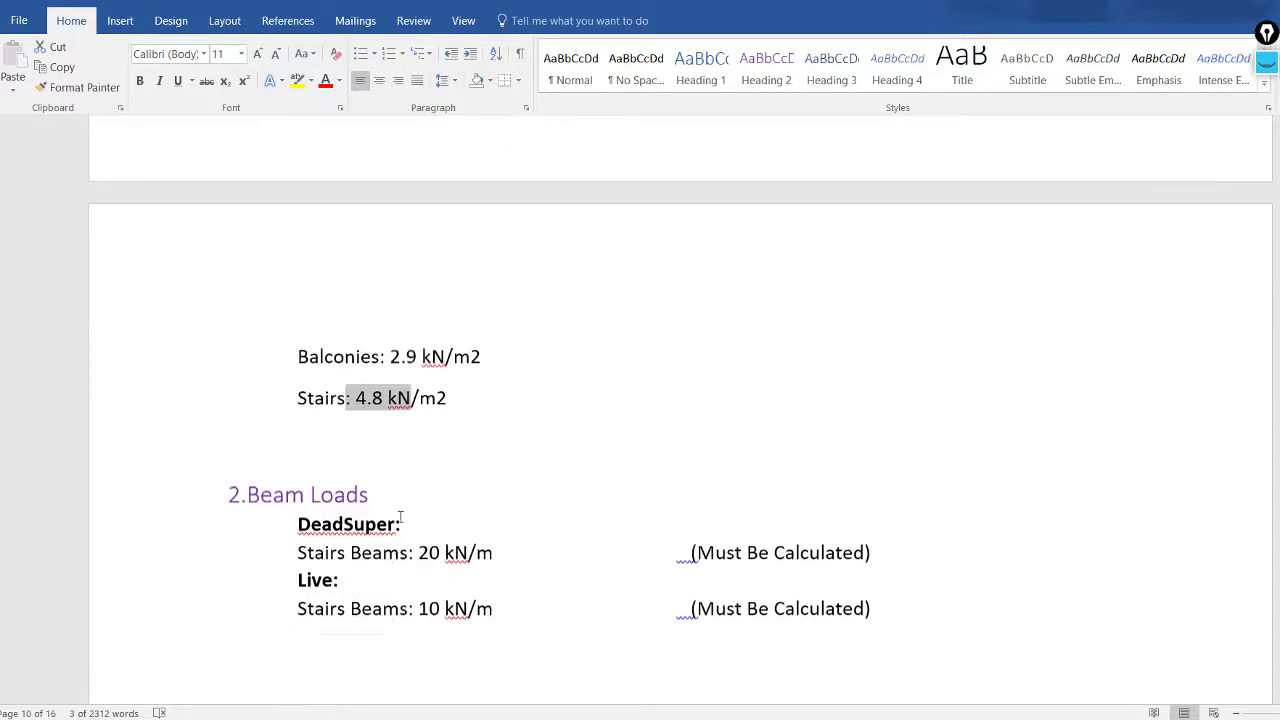
{"action": "left_click", "coordinate": [309, 463]}
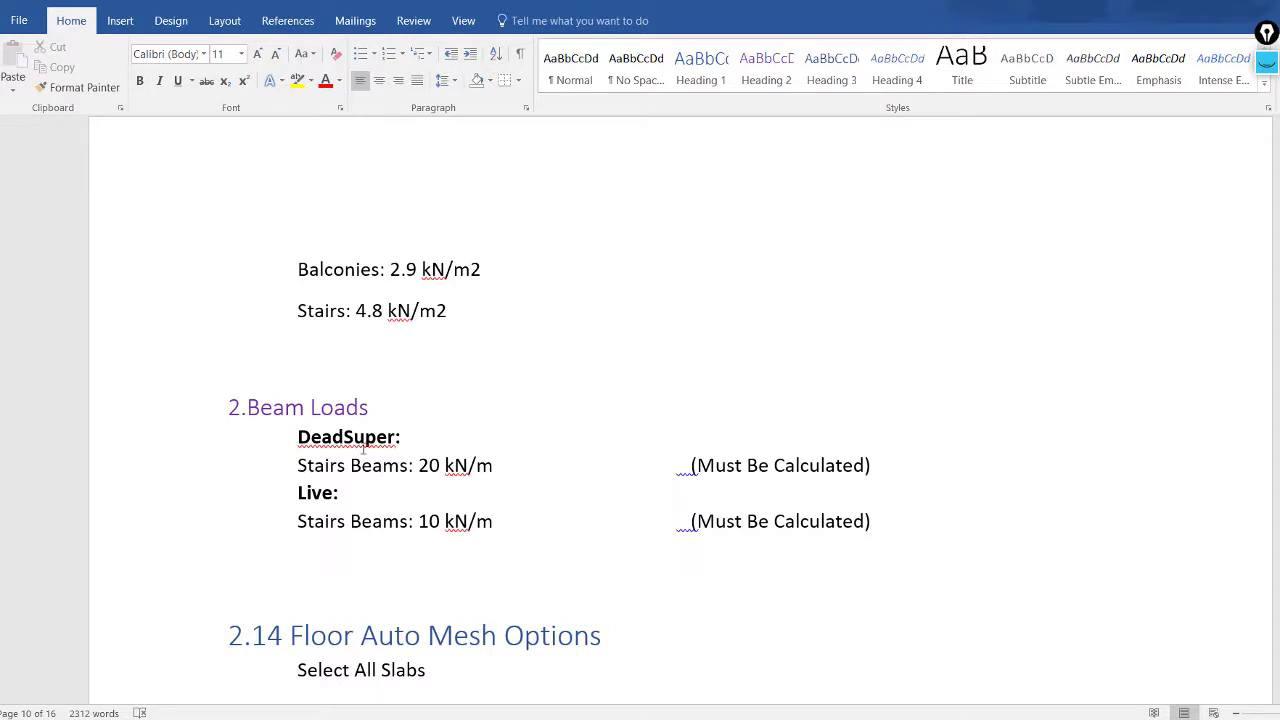
{"action": "double_click", "coordinate": [427, 522]}
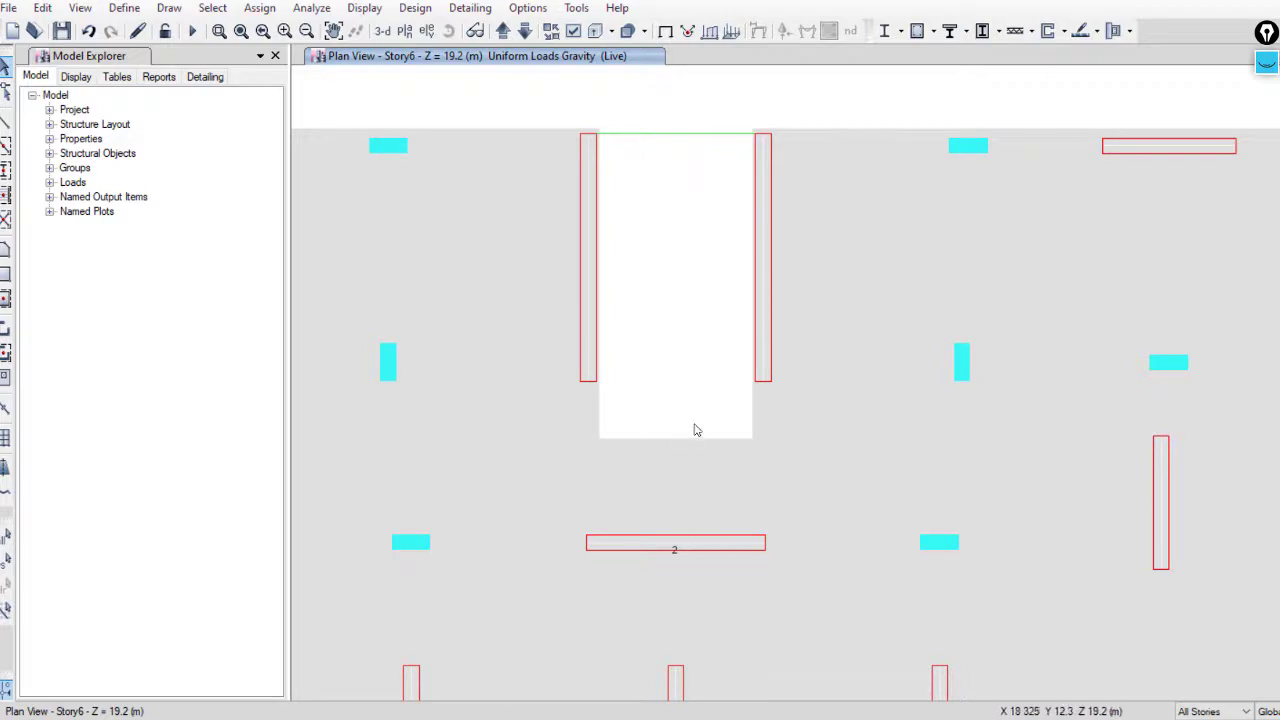
{"action": "left_click", "coordinate": [681, 137]}
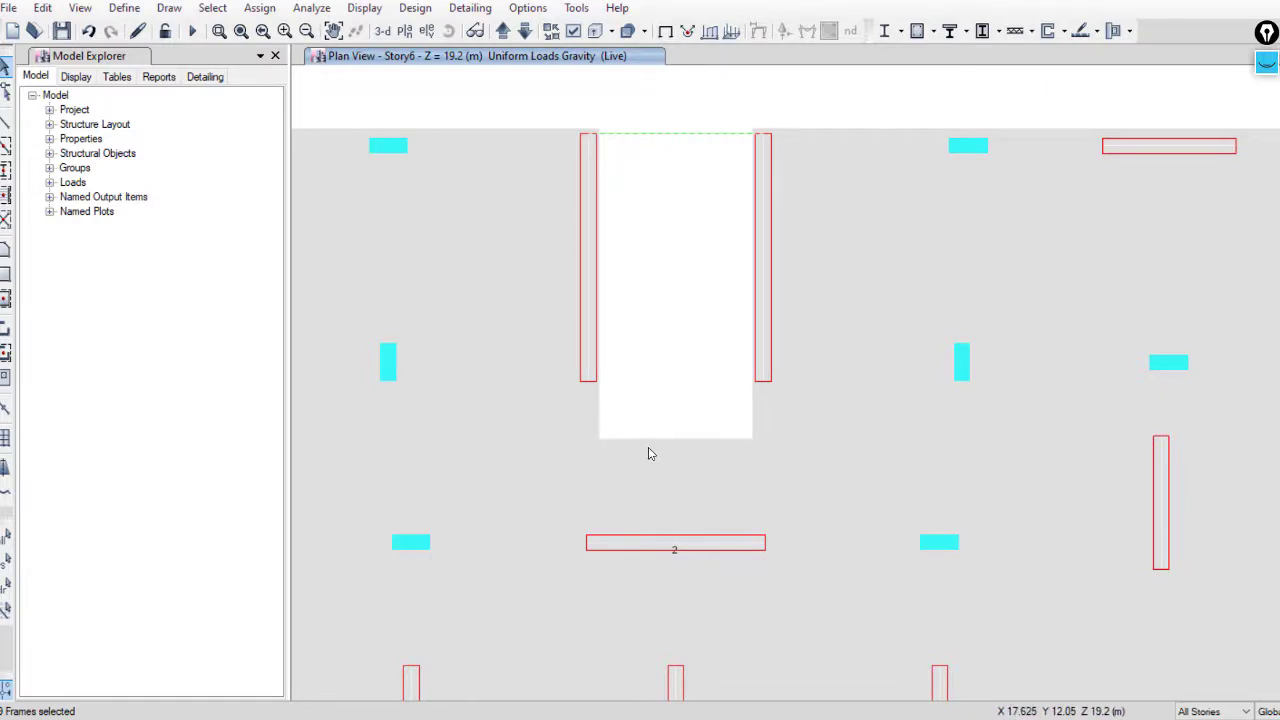
{"action": "scroll", "coordinate": [648, 454], "scroll_direction": "down", "scroll_amount": 3}
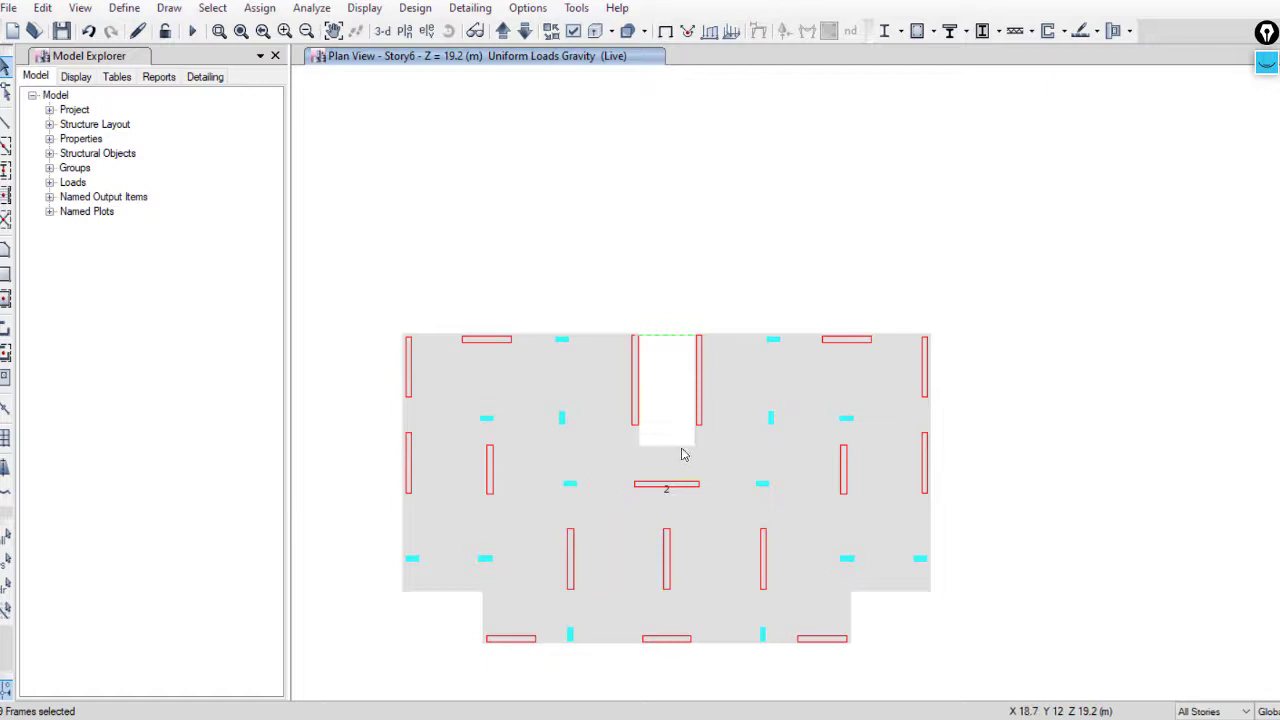
{"action": "scroll", "coordinate": [682, 455], "scroll_direction": "up", "scroll_amount": 3}
{"action": "middle_click_drag", "start_coordinate": [646, 306], "coordinate": [683, 386]}
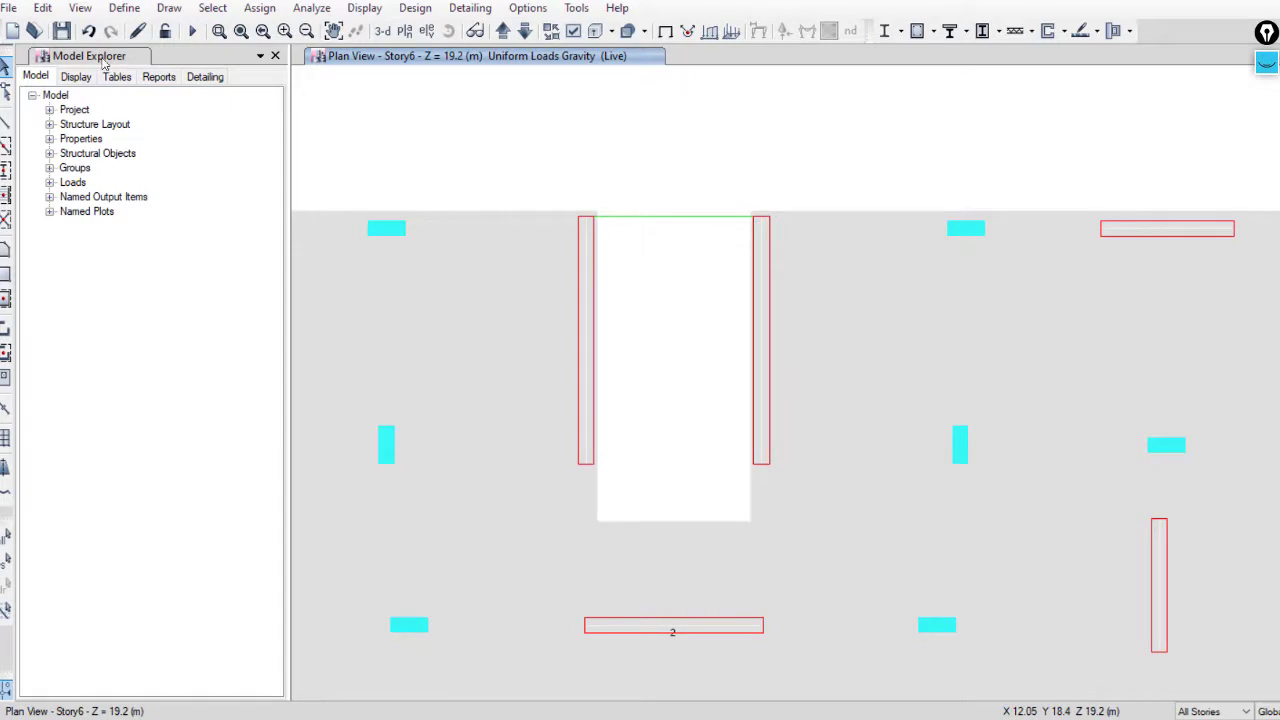
Step: Start a new Frame line with its section property set to None
{"action": "left_click", "coordinate": [6, 121]}
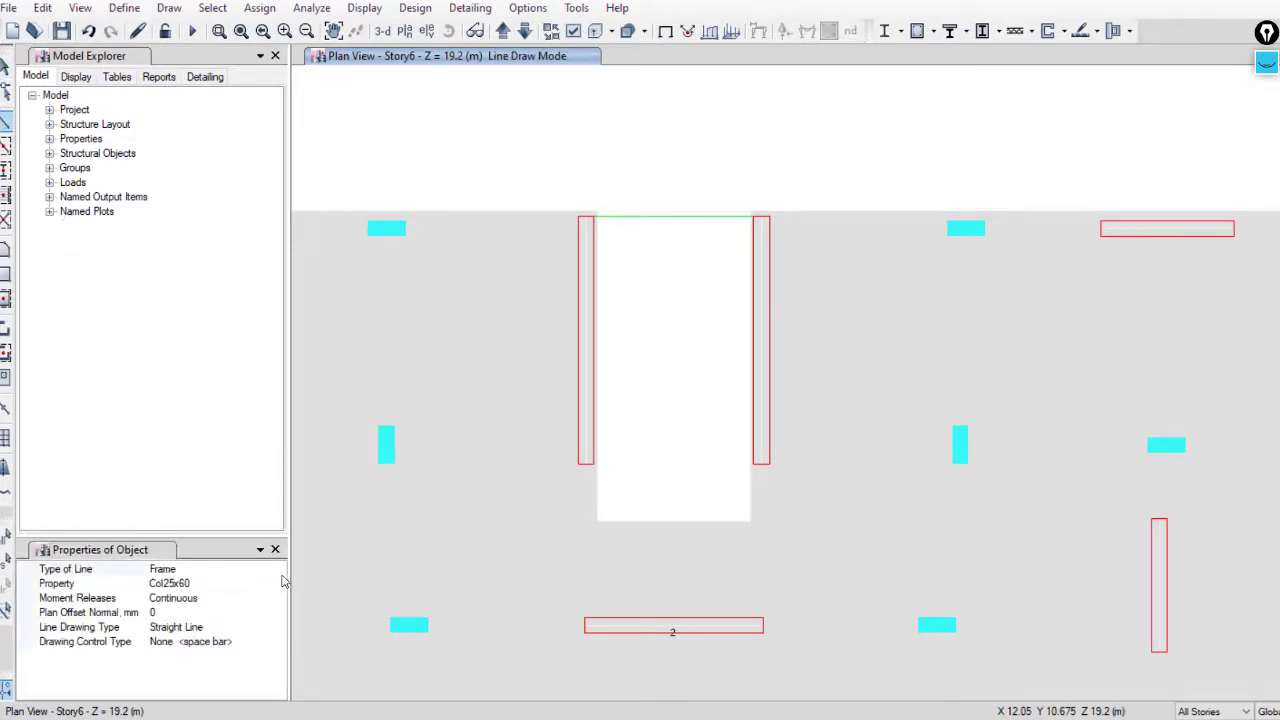
{"action": "left_click", "coordinate": [280, 570]}
{"action": "left_click", "coordinate": [279, 570]}
{"action": "left_click", "coordinate": [272, 584]}
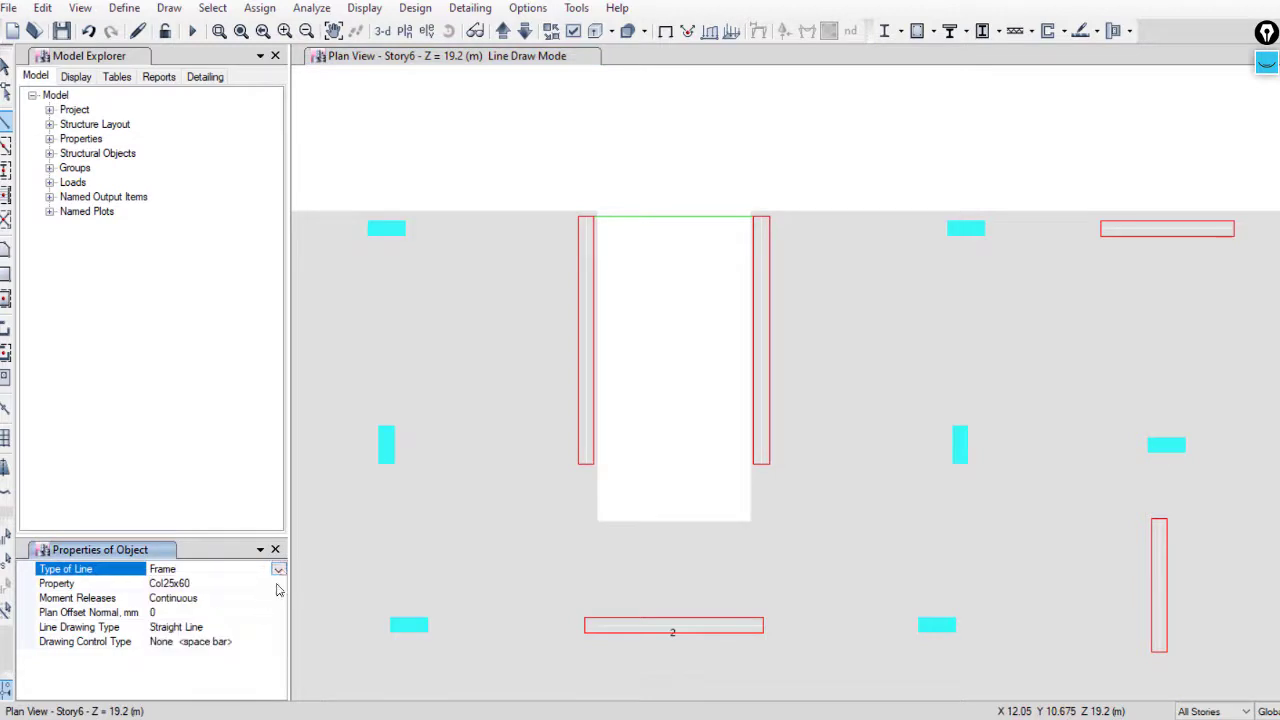
{"action": "left_click", "coordinate": [279, 587]}
{"action": "left_click", "coordinate": [278, 588]}
{"action": "left_click", "coordinate": [193, 628]}
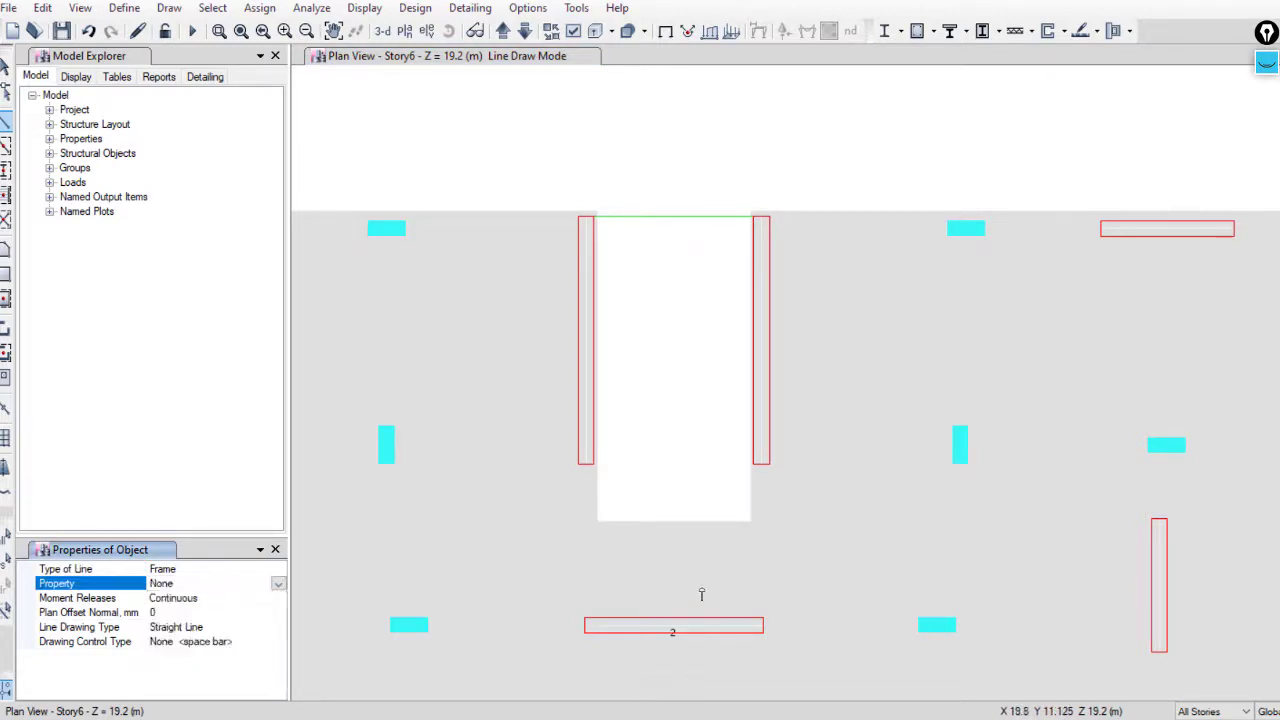
Step: Draw the line across the opening's bottom corners, then select it and the top-edge beam
{"action": "left_click", "coordinate": [598, 519]}
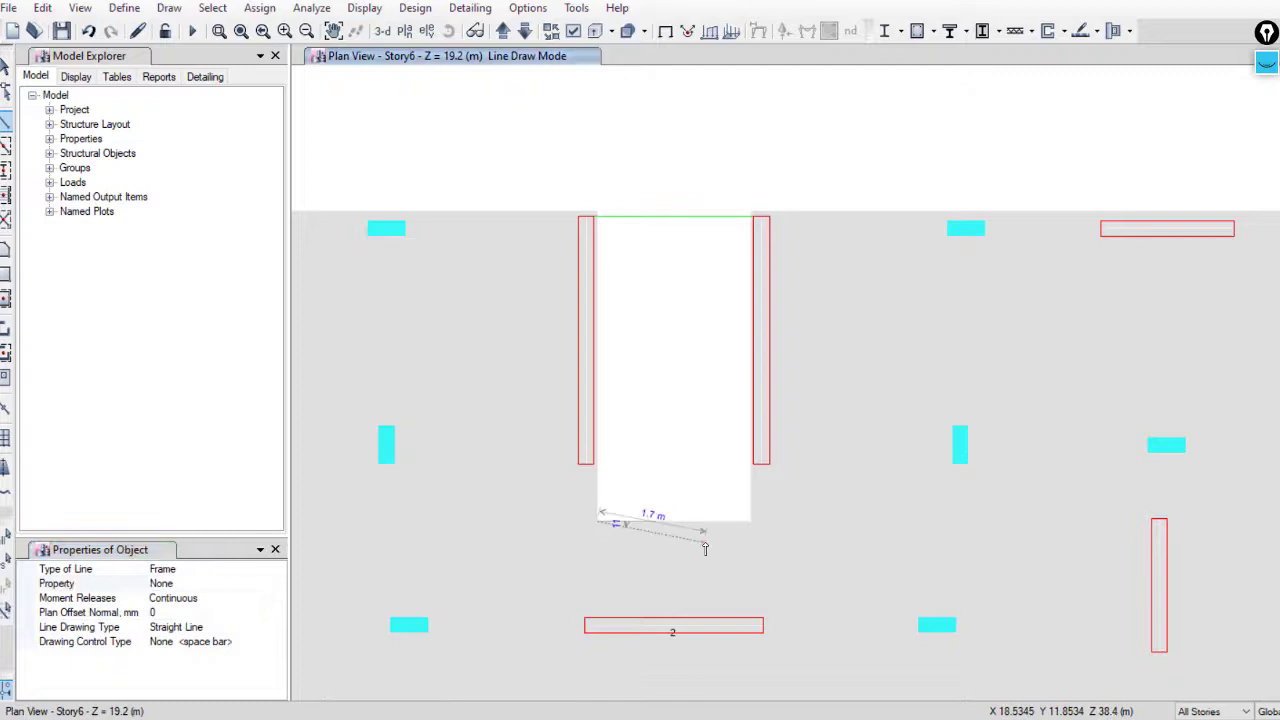
{"action": "left_click", "coordinate": [753, 519]}
{"action": "key", "text": "Escape"}
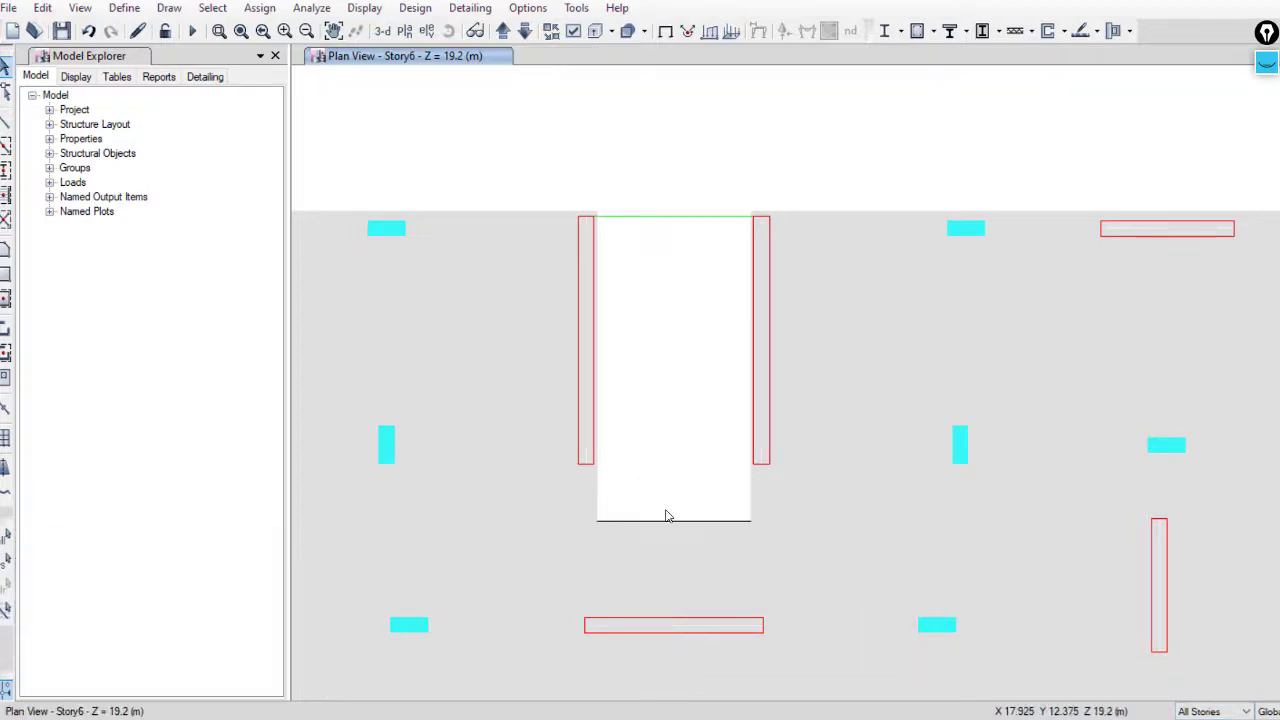
{"action": "left_click", "coordinate": [668, 520]}
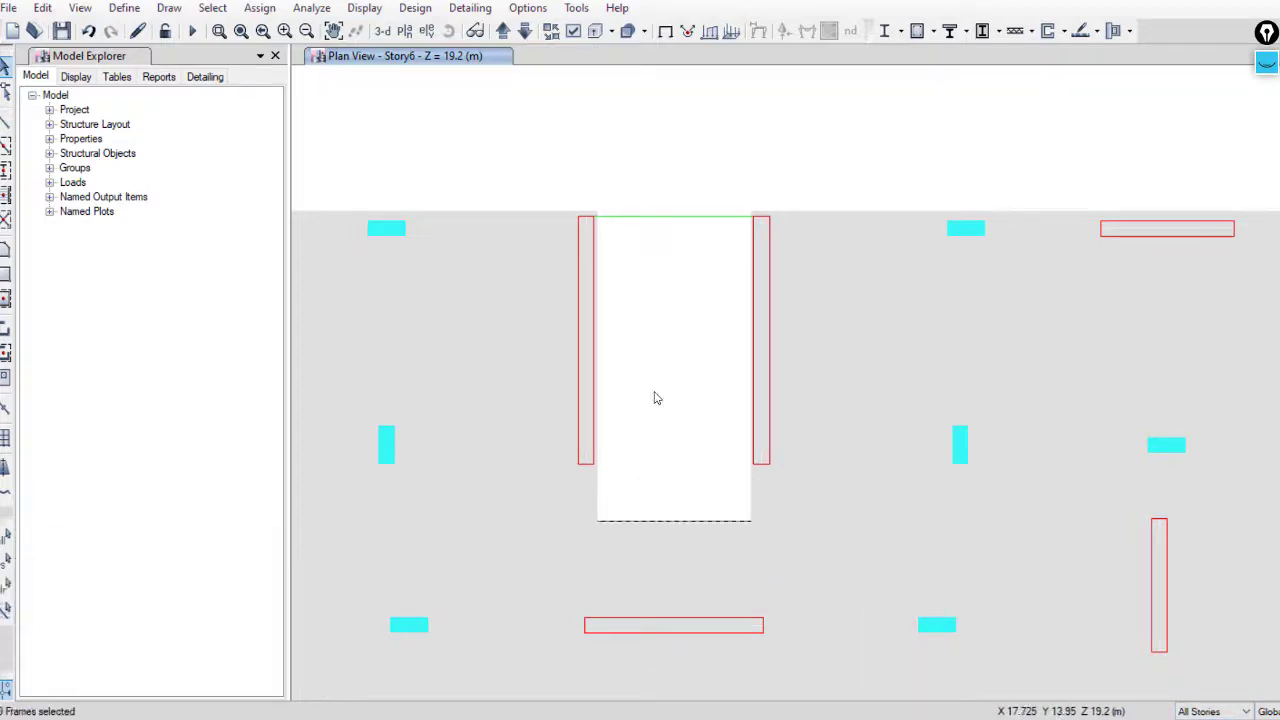
{"action": "left_click", "coordinate": [663, 217]}
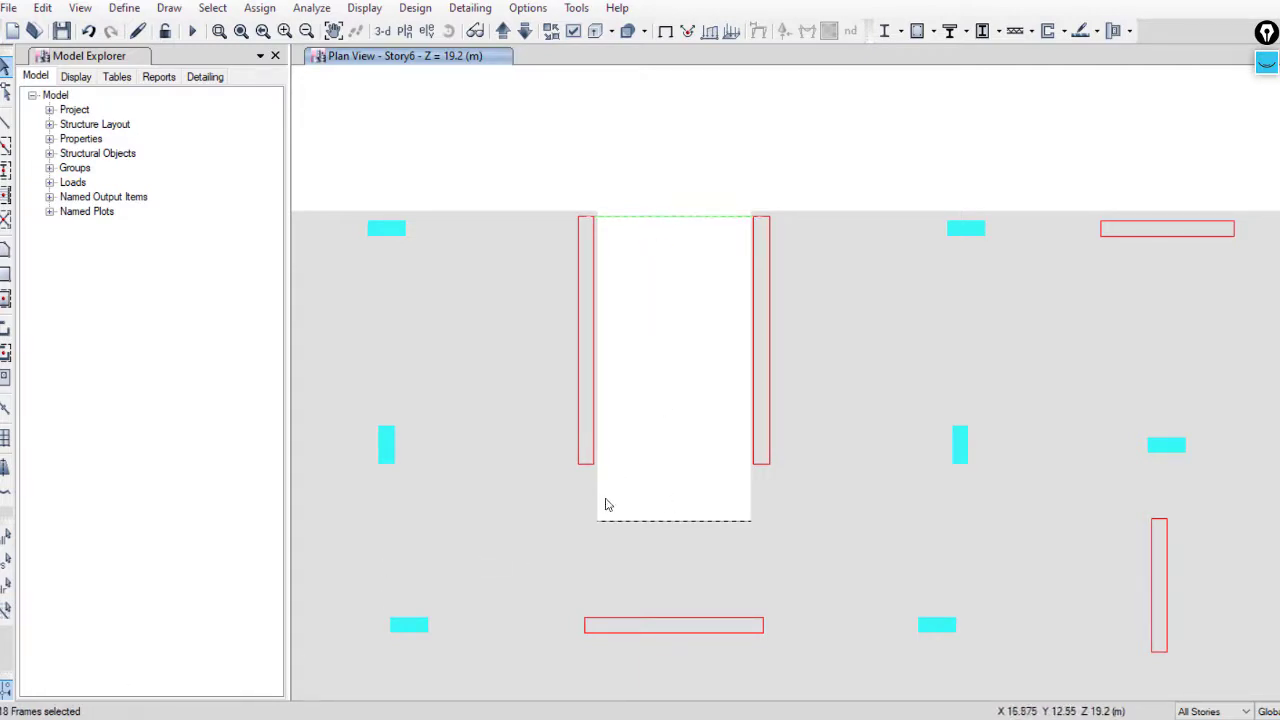
Step: Open distributed frame loads for the selected opening beams and pick the DeadSuper pattern
{"action": "left_click", "coordinate": [259, 8]}
{"action": "mouse_move", "coordinate": [323, 177]}
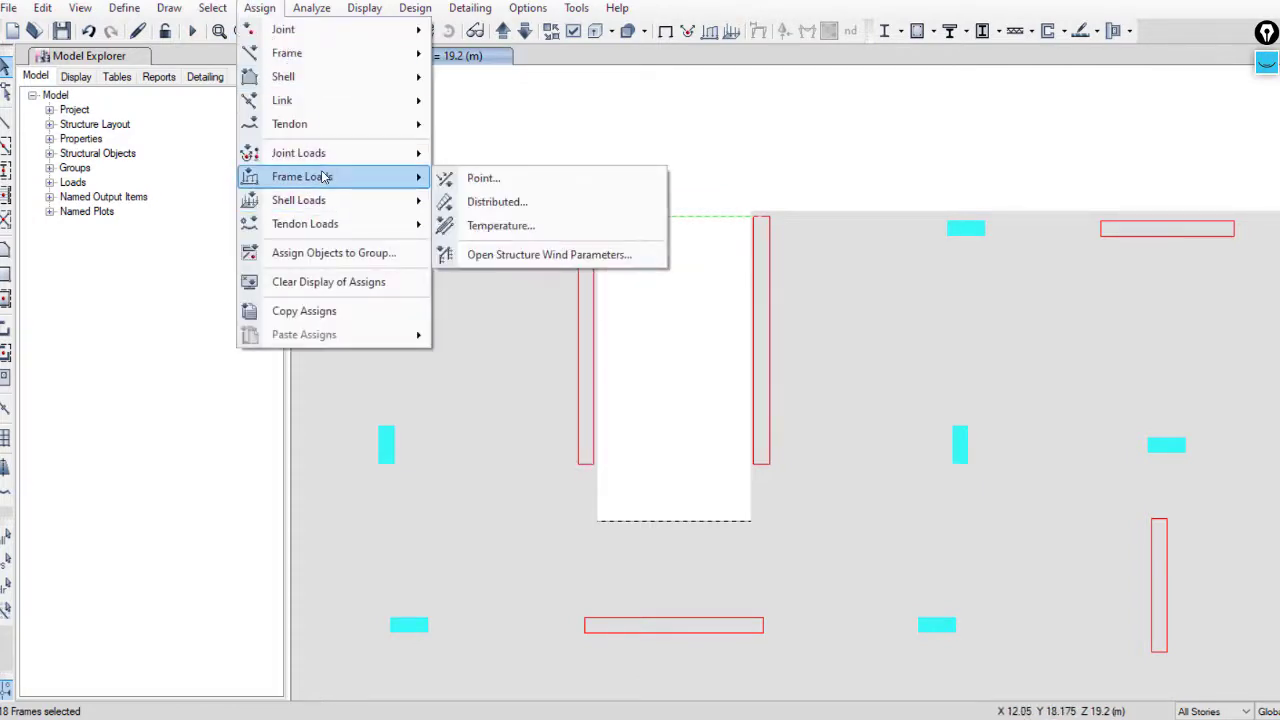
{"action": "left_click", "coordinate": [520, 203]}
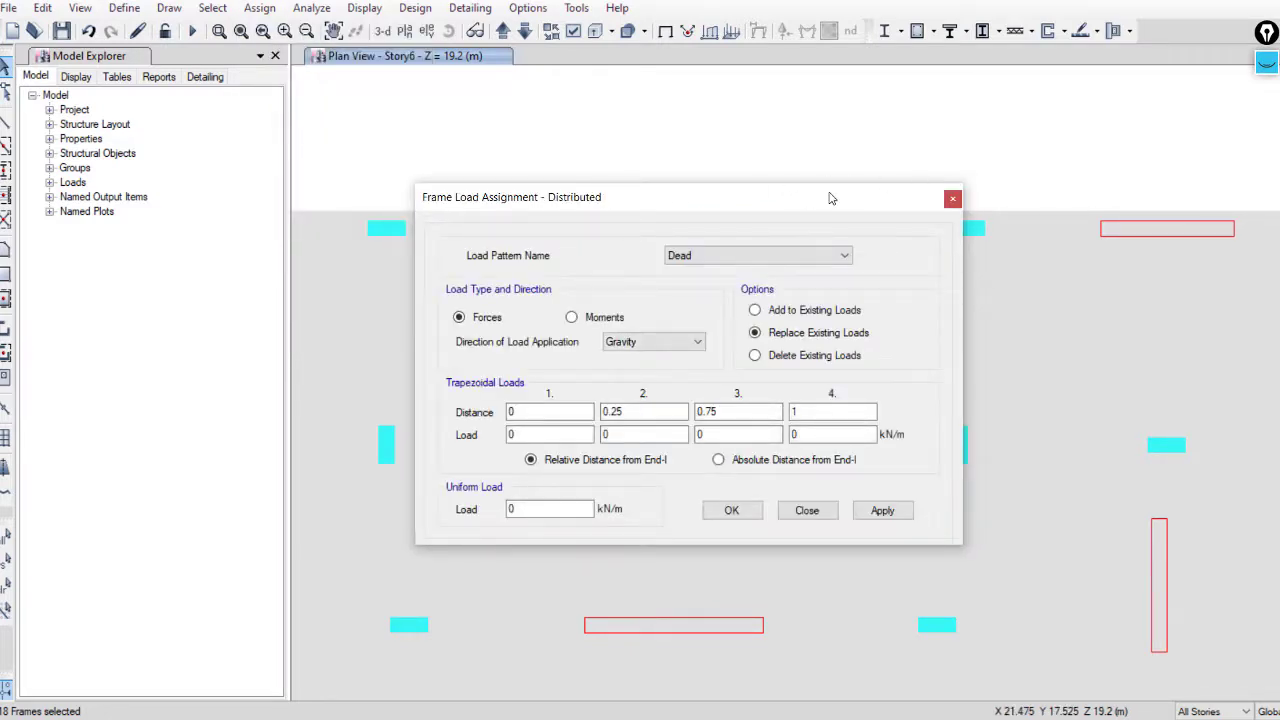
{"action": "left_click_drag", "start_coordinate": [829, 198], "coordinate": [1213, 141]}
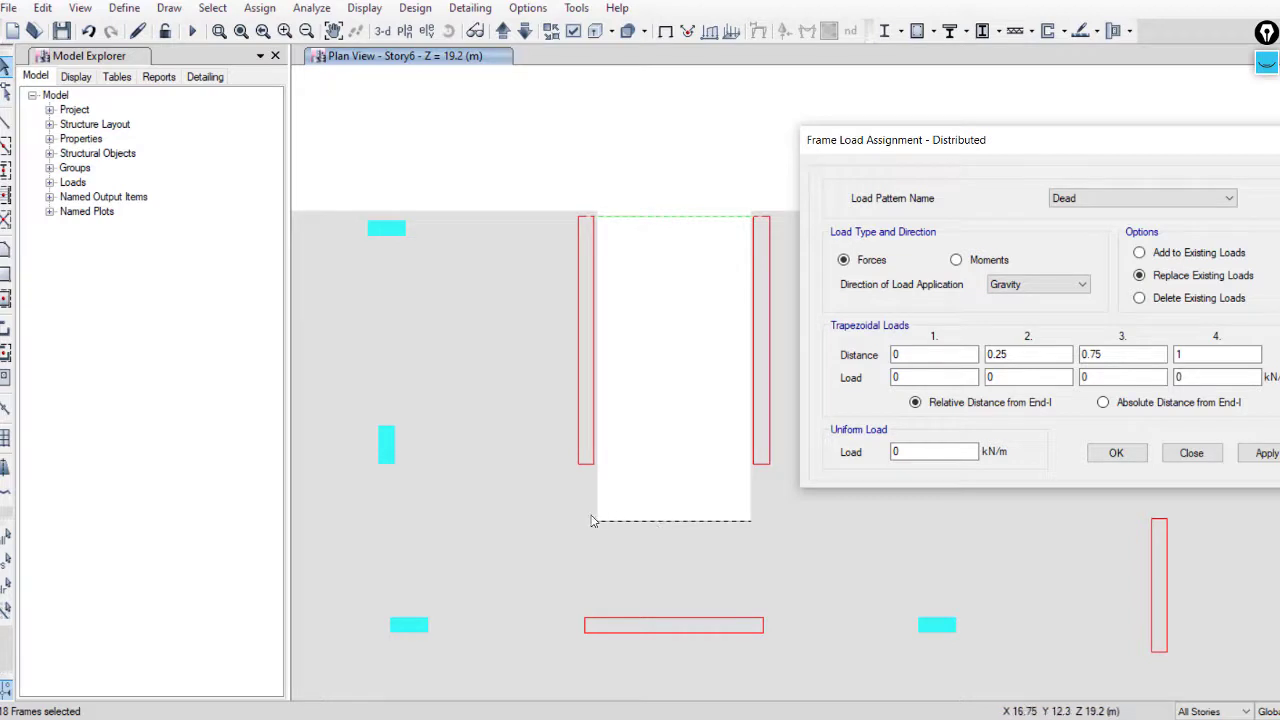
{"action": "left_click_drag", "start_coordinate": [1063, 149], "coordinate": [999, 155]}
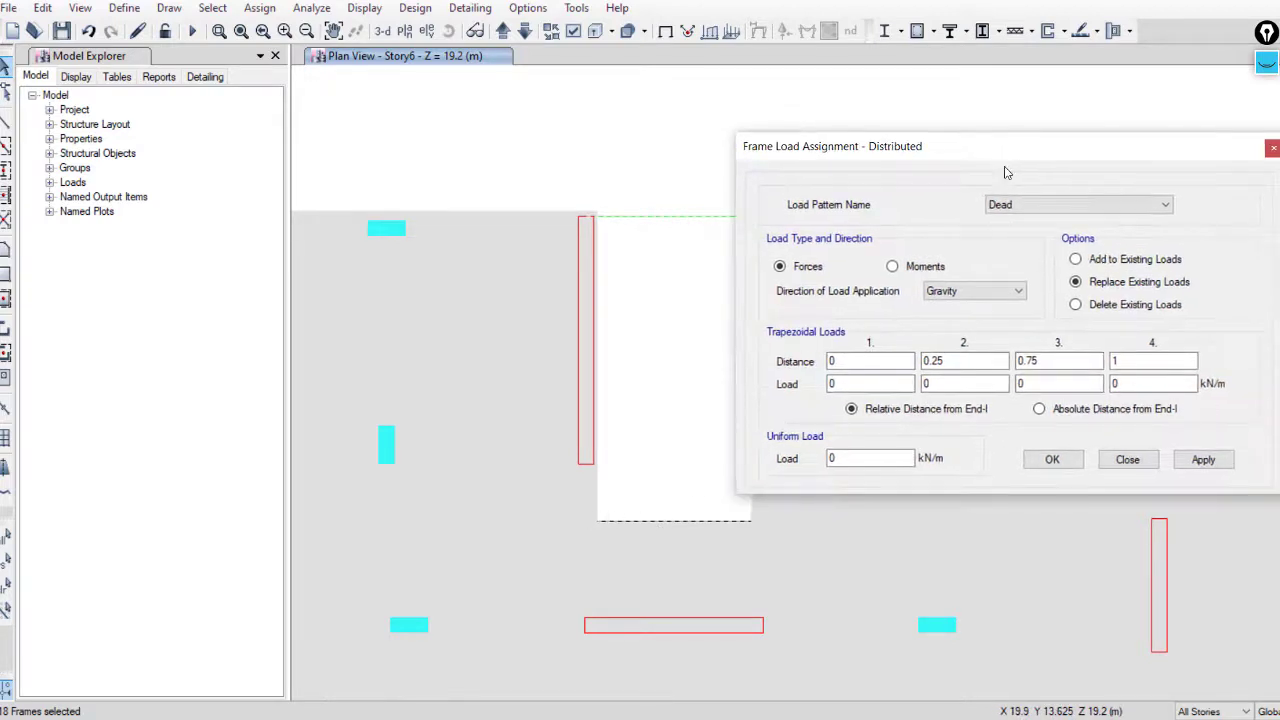
{"action": "left_click", "coordinate": [1030, 206]}
{"action": "left_click", "coordinate": [1031, 245]}
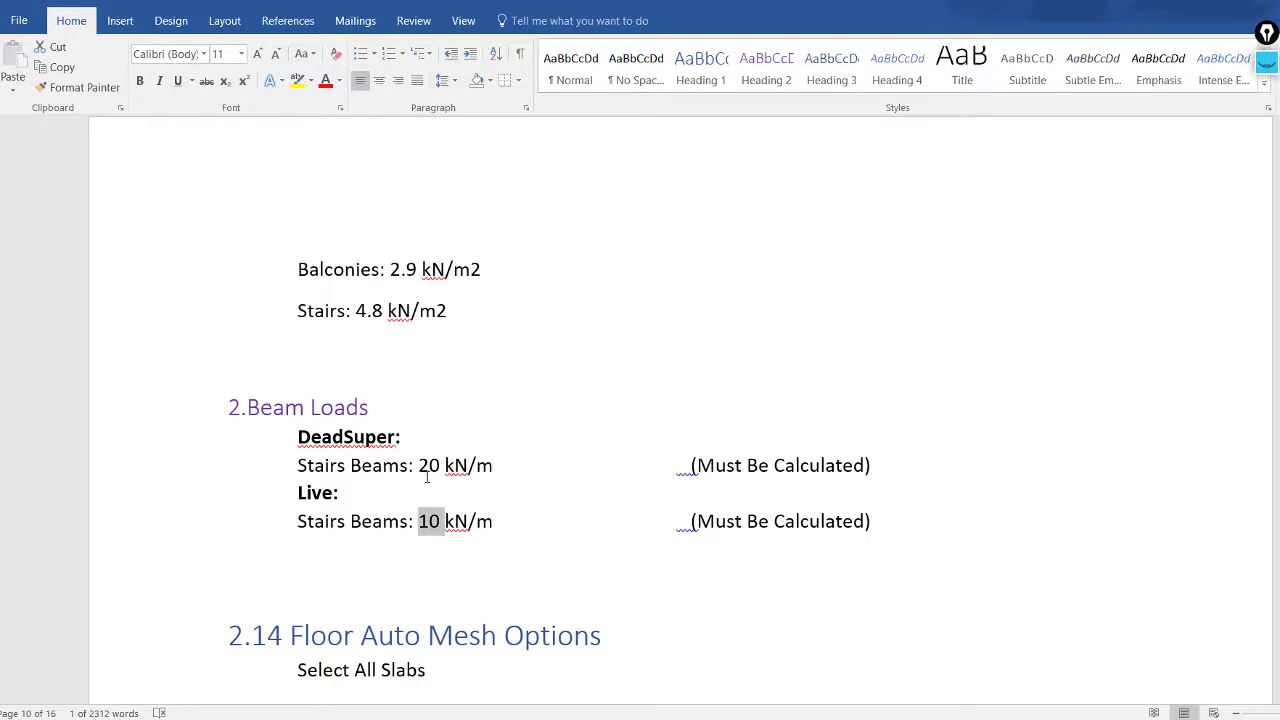
Step: Select the 20 kN/m DeadSuper value on the Stairs Beams line in the notes
{"action": "left_click", "coordinate": [424, 465]}
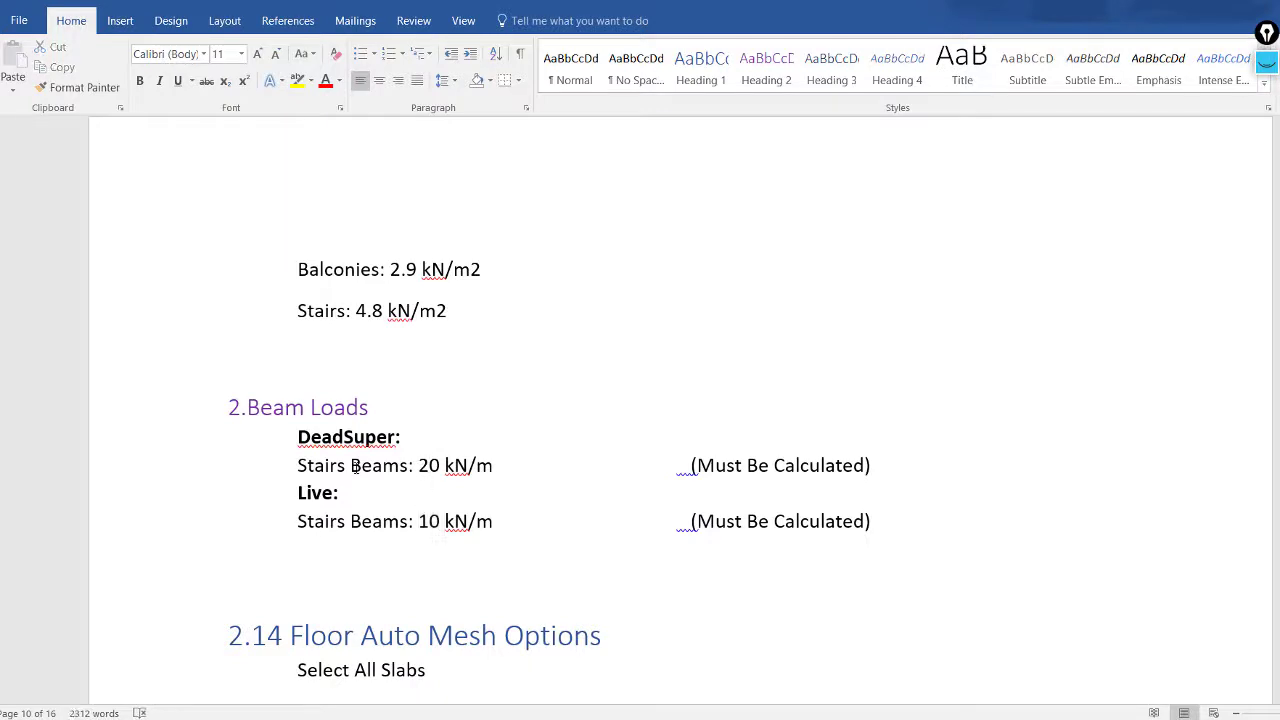
{"action": "left_click_drag", "start_coordinate": [297, 465], "coordinate": [903, 451]}
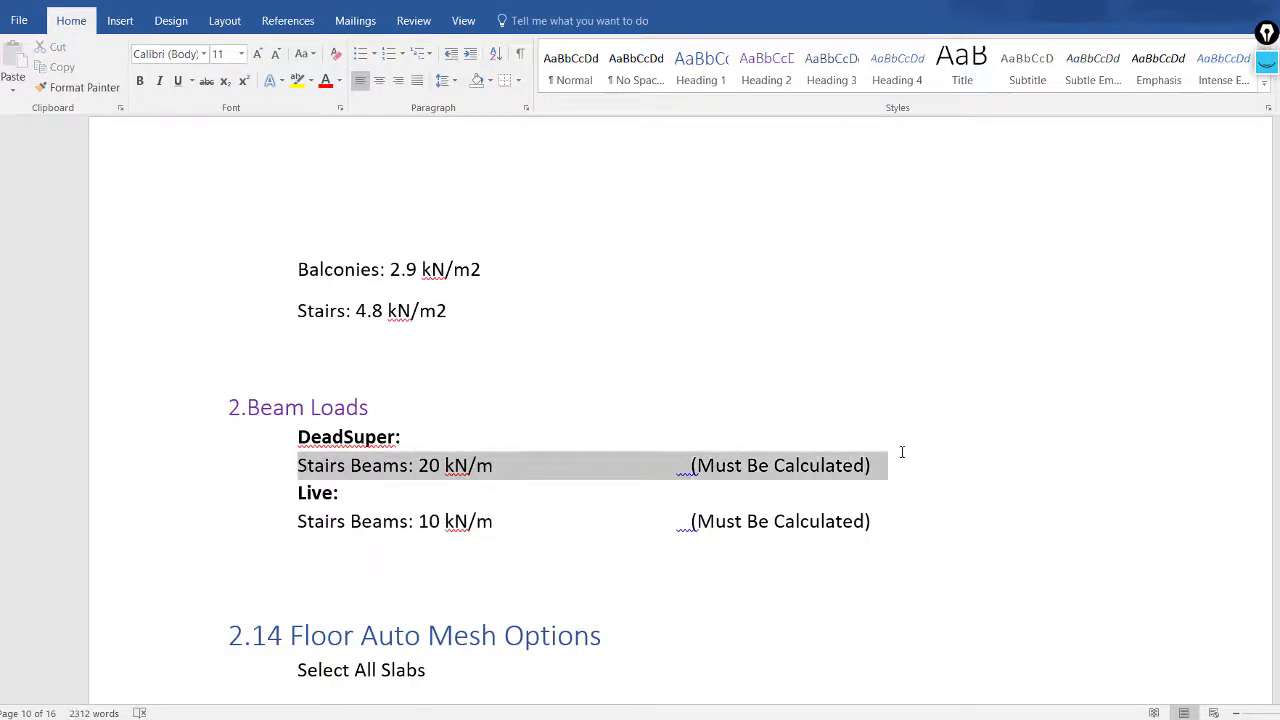
{"action": "left_click", "coordinate": [477, 472]}
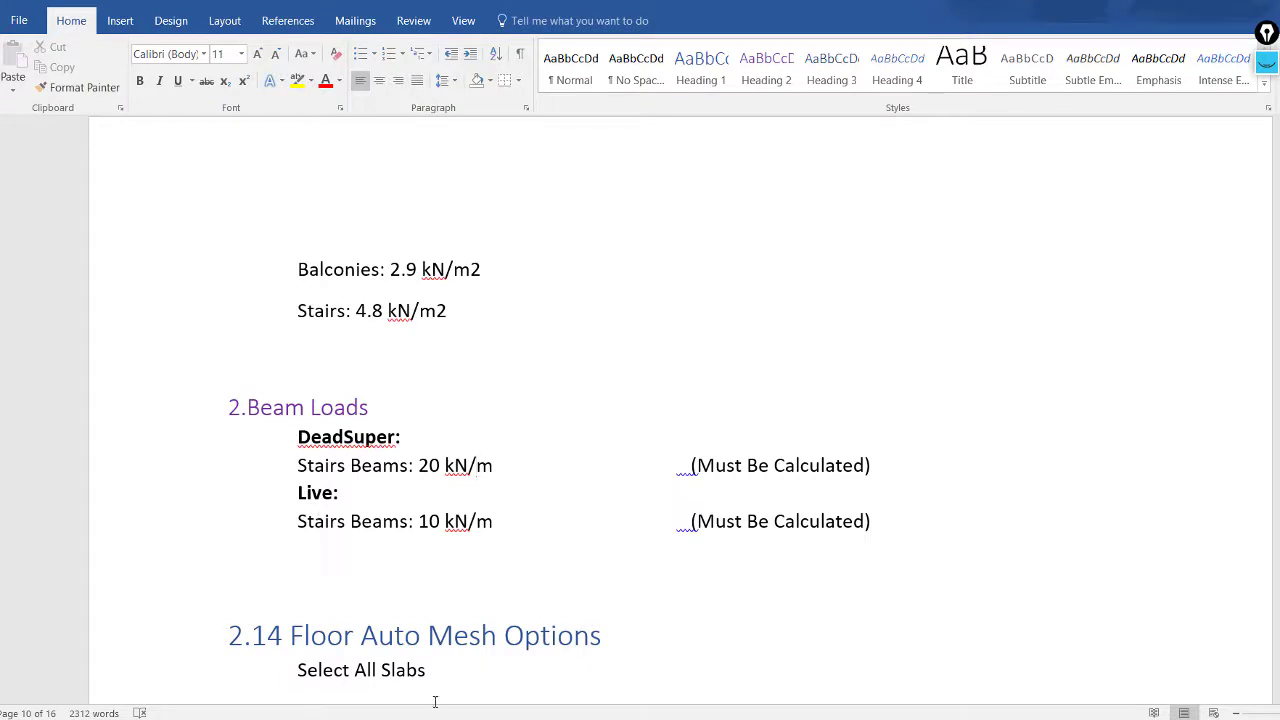
{"action": "double_click", "coordinate": [423, 465]}
{"action": "key", "text": "ctrl+c"}
Step: Paste 20 kN/m as the DeadSuper uniform load and apply it to the beams
{"action": "key", "text": "alt+Tab"}
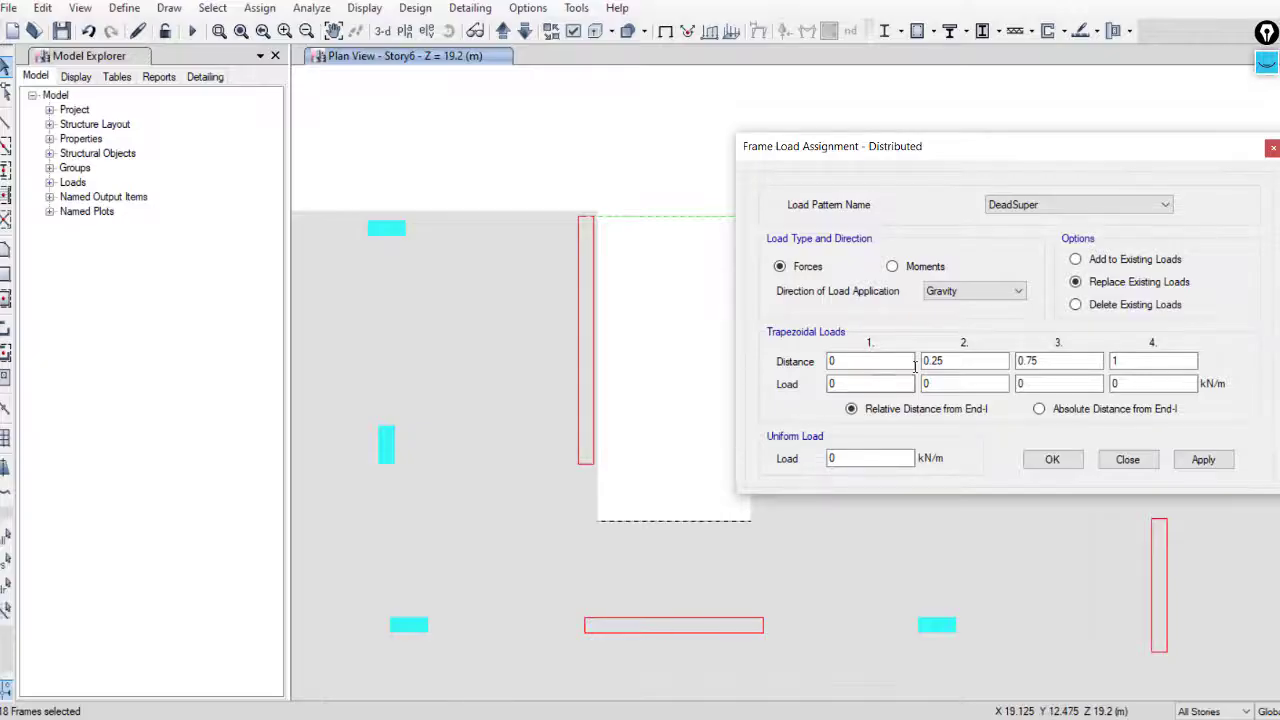
{"action": "key", "text": "Tab"}
{"action": "key", "text": "Tab"}
{"action": "key", "text": "Tab"}
{"action": "key", "text": "Tab"}
{"action": "key", "text": "Tab"}
{"action": "key", "text": "Tab"}
{"action": "key", "text": "Tab"}
{"action": "key", "text": "Tab"}
{"action": "key", "text": "ctrl+v"}
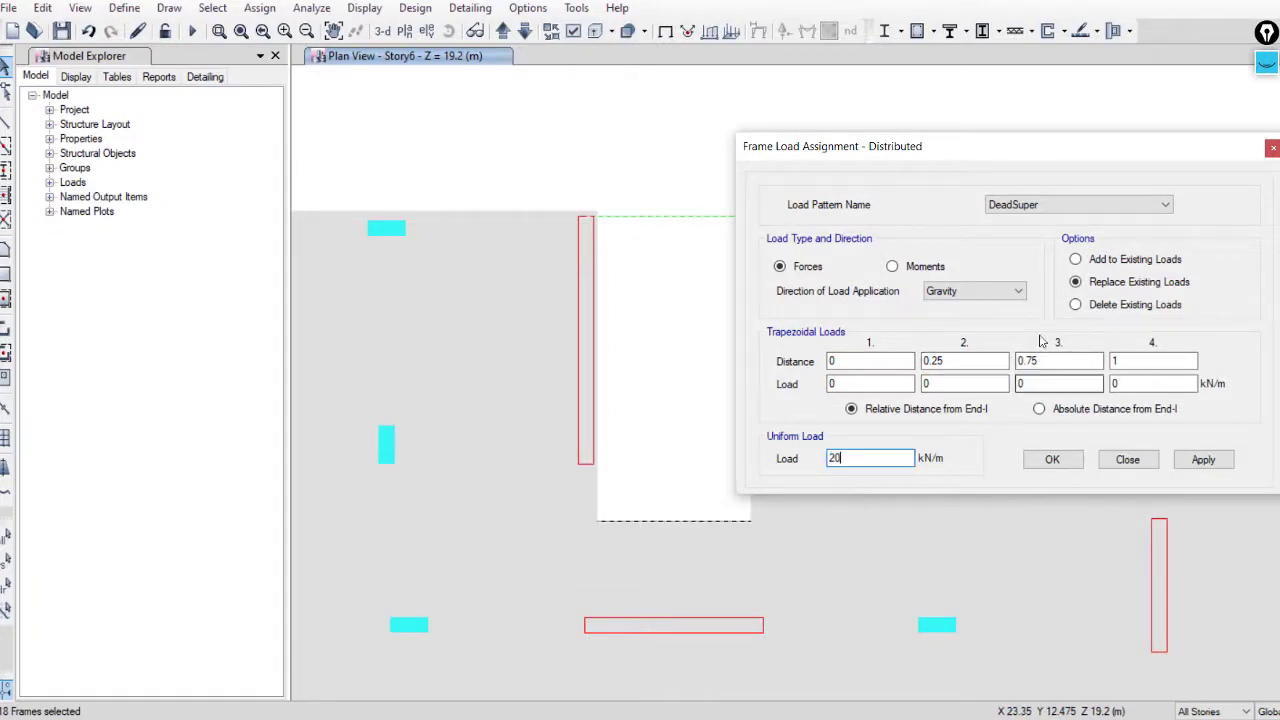
{"action": "left_click", "coordinate": [1201, 462]}
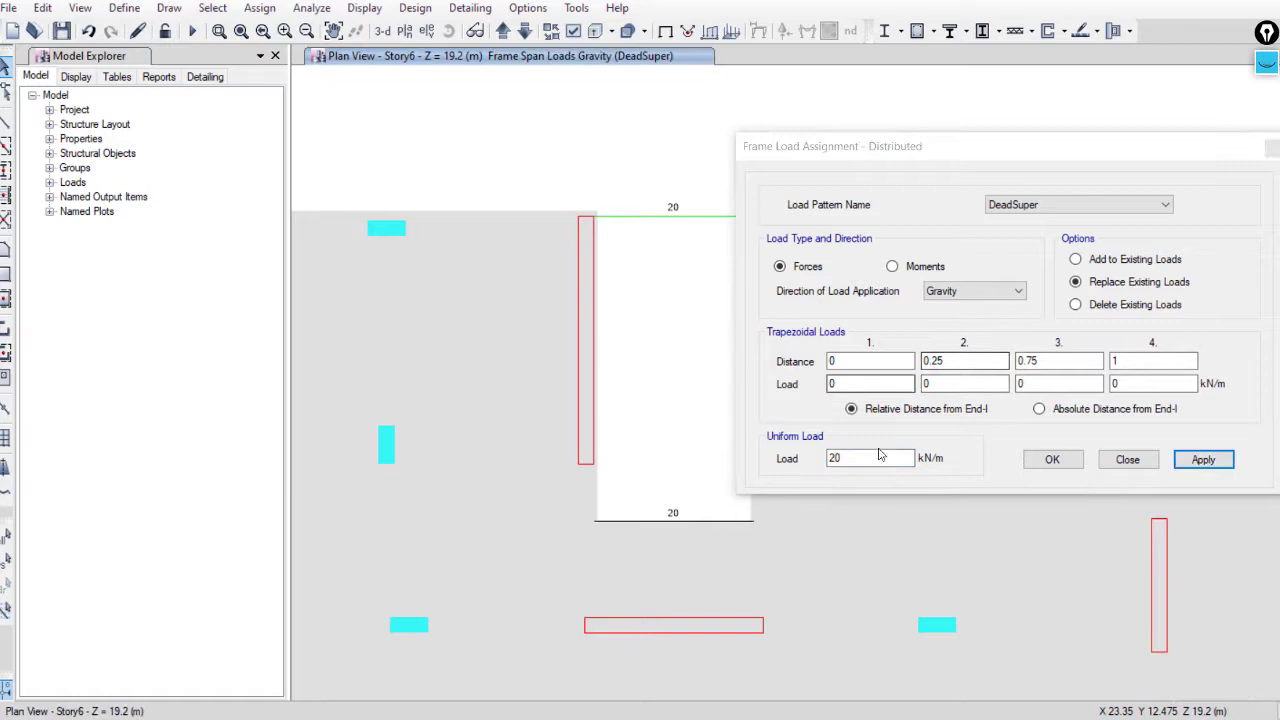
Step: Apply a 10 kN/m Live uniform load to the reselected 18 beams, then select beam B1
{"action": "double_click", "coordinate": [880, 457]}
{"action": "type", "text": "10"}
{"action": "left_click", "coordinate": [1072, 206]}
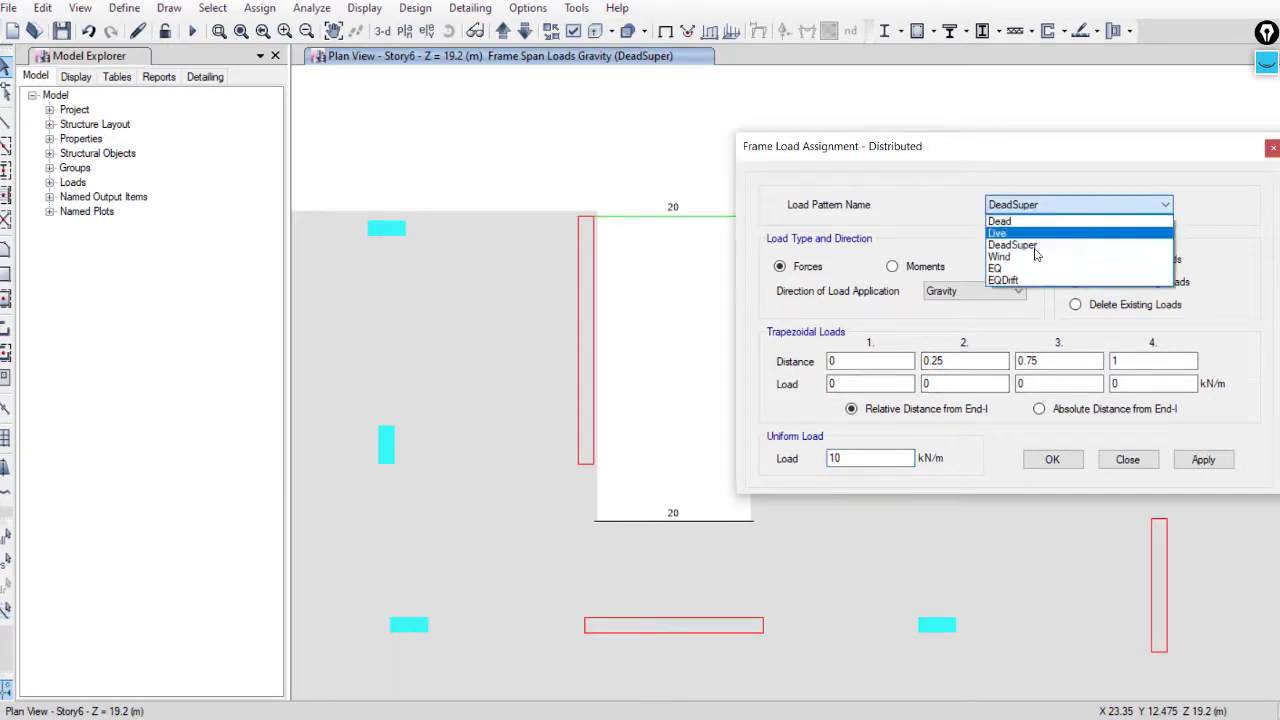
{"action": "left_click", "coordinate": [1030, 233]}
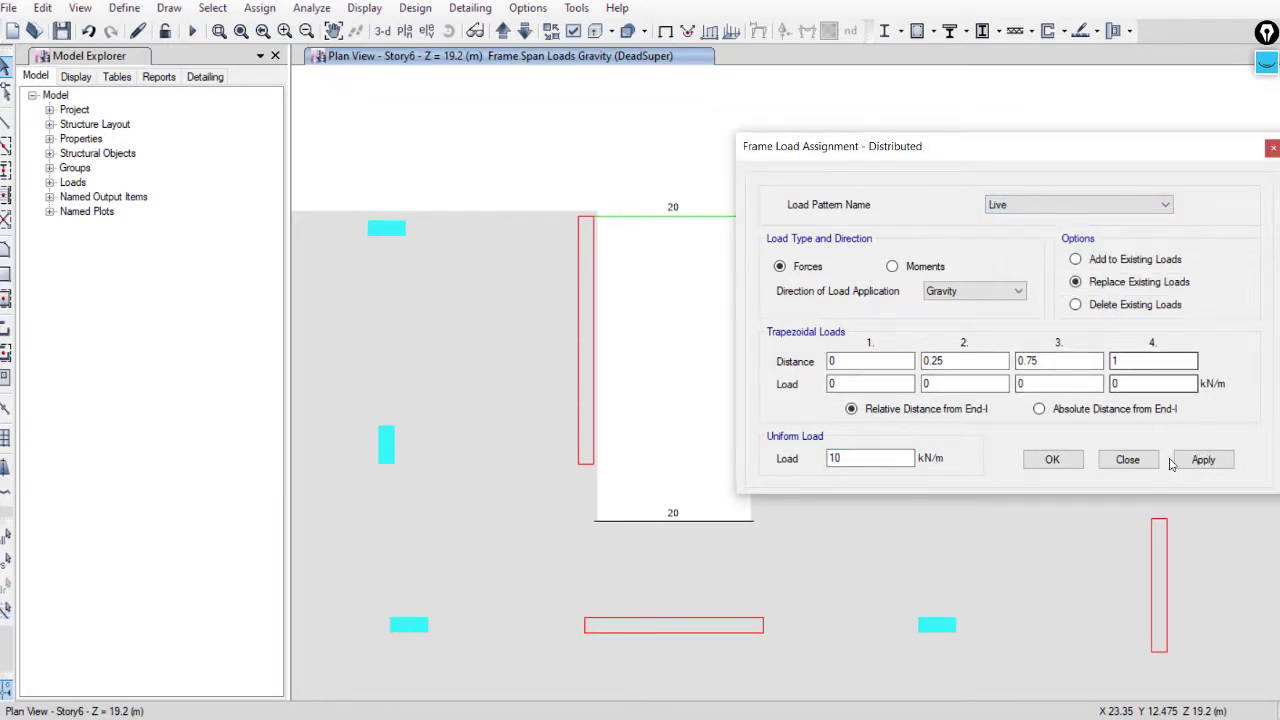
{"action": "left_click", "coordinate": [1201, 460]}
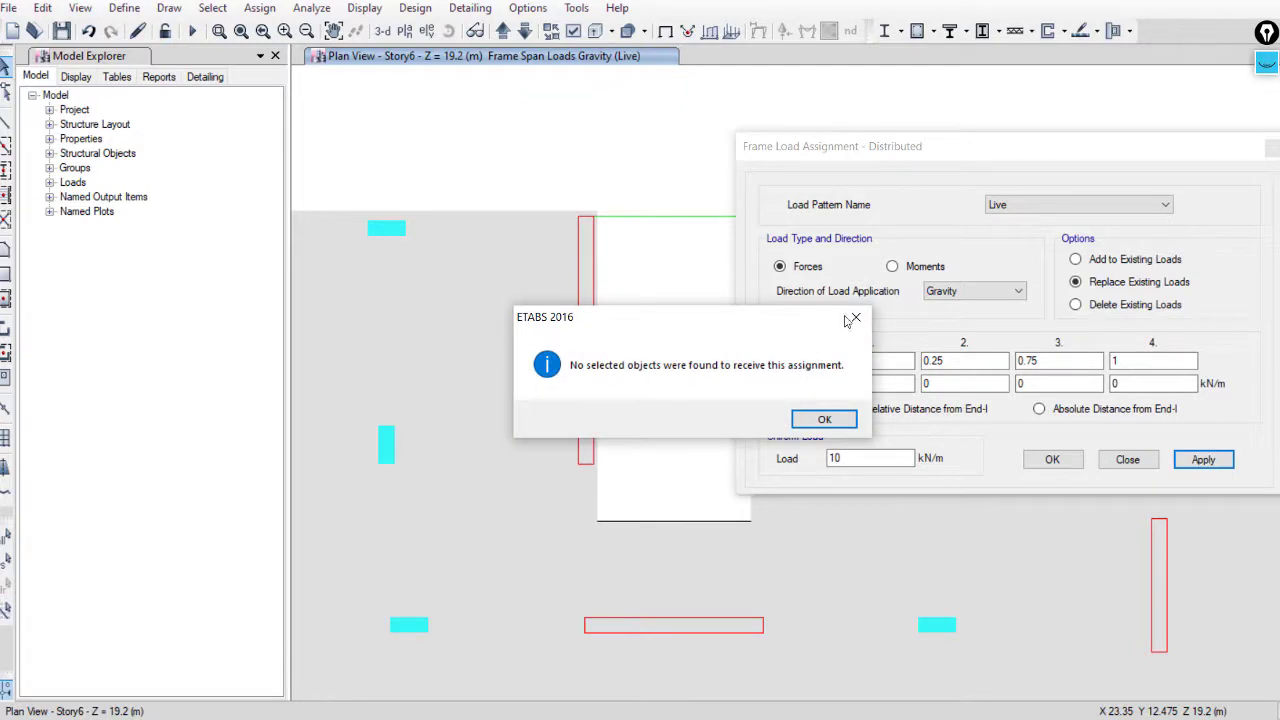
{"action": "left_click", "coordinate": [855, 318]}
{"action": "left_click", "coordinate": [7, 562]}
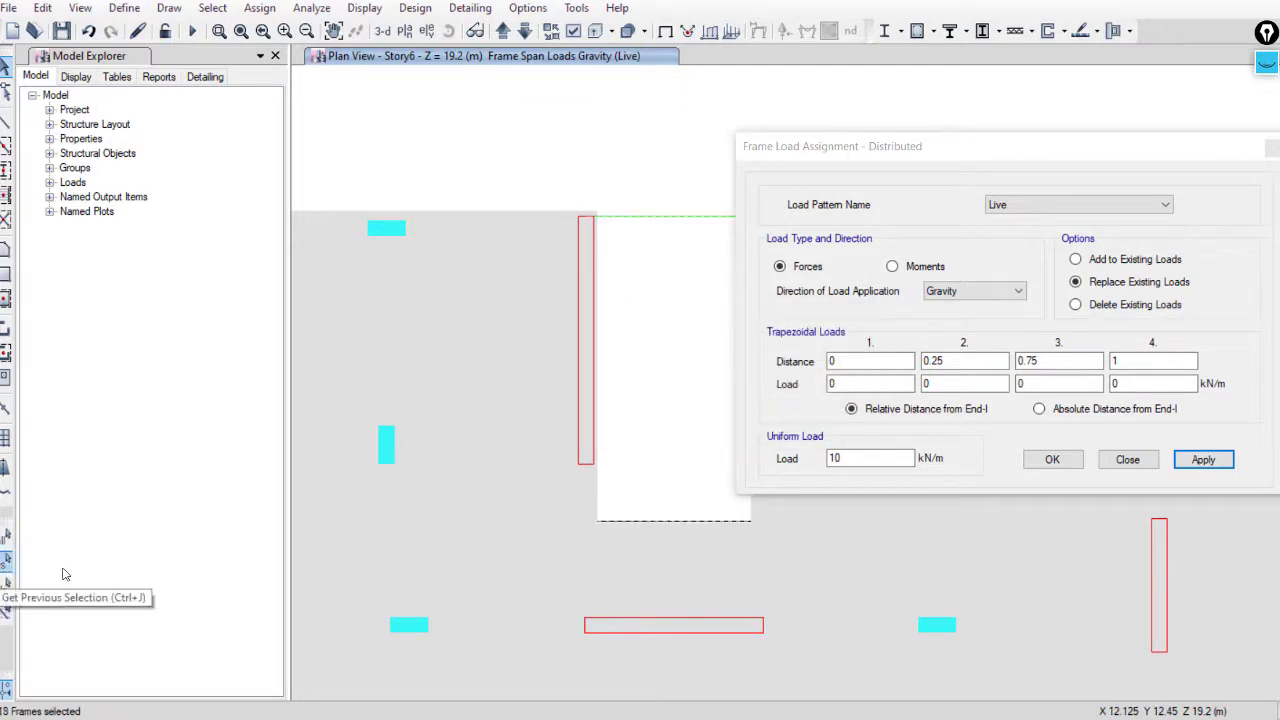
{"action": "left_click", "coordinate": [1203, 460]}
{"action": "left_click", "coordinate": [1127, 460]}
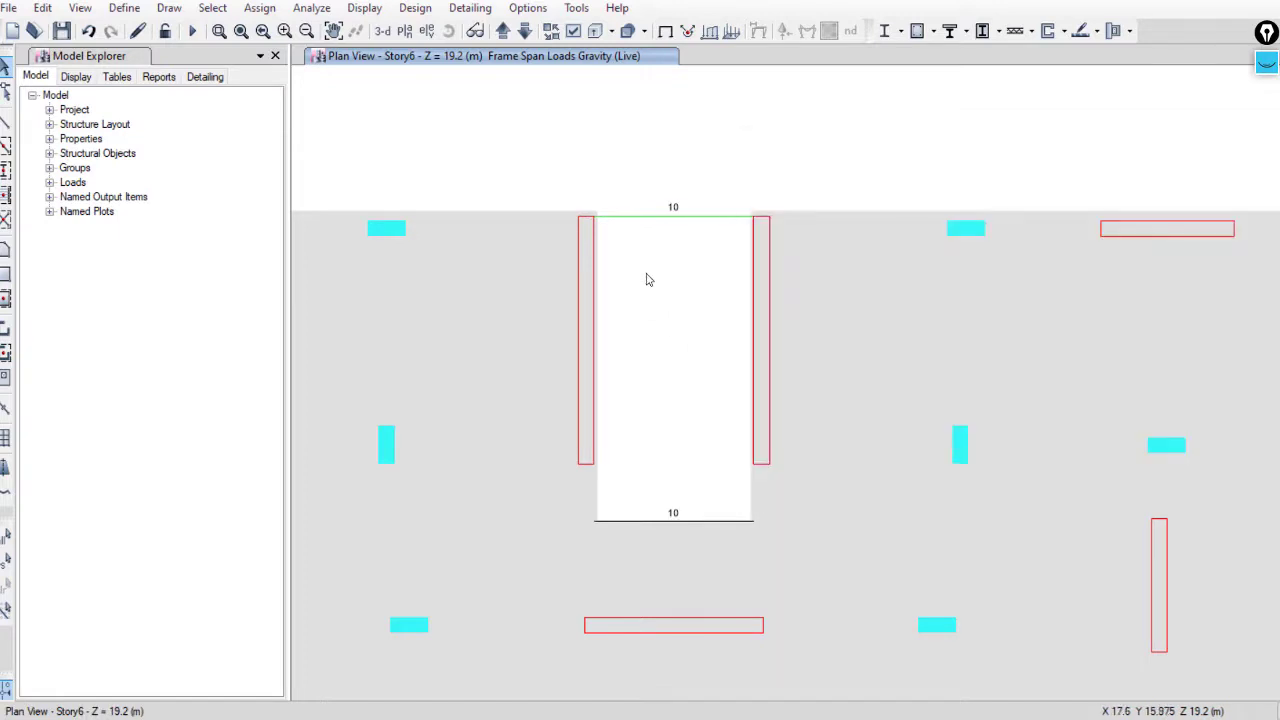
{"action": "left_click", "coordinate": [641, 220]}
Step: Check beam B1's loads show 20 kN/m DeadSuper and 10 kN/m Live
{"action": "right_click", "coordinate": [641, 220]}
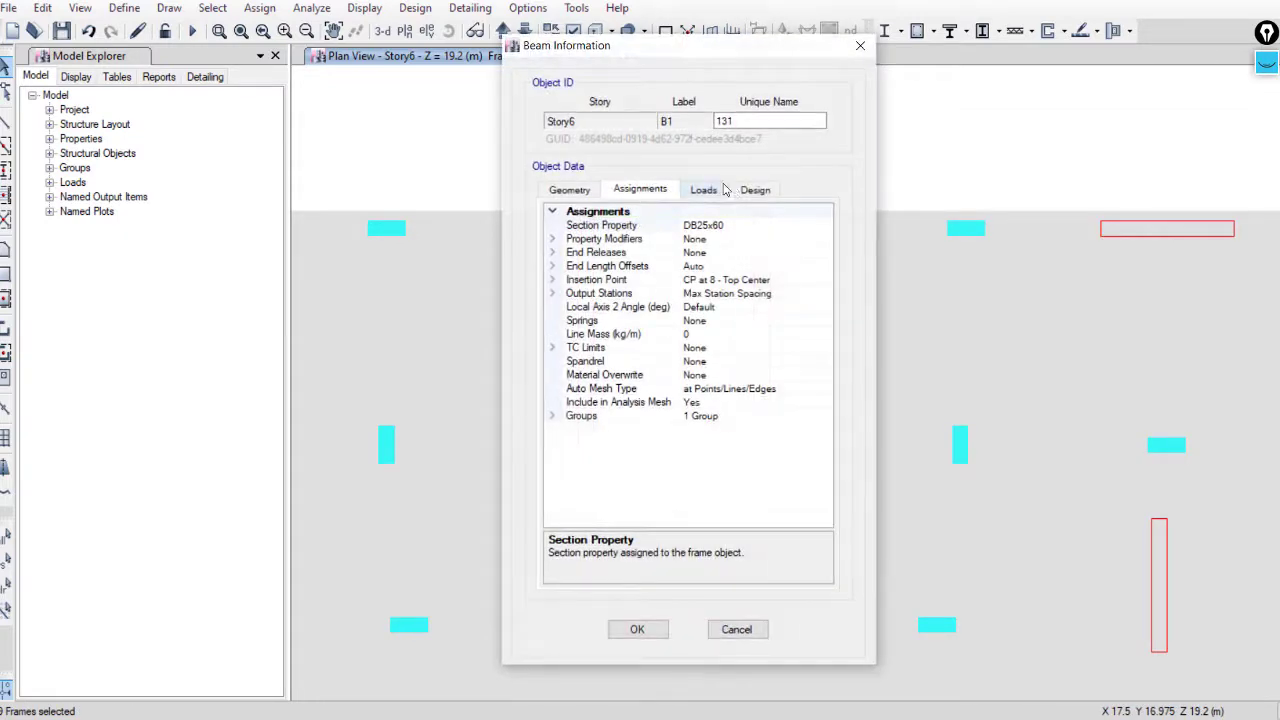
{"action": "left_click", "coordinate": [705, 190]}
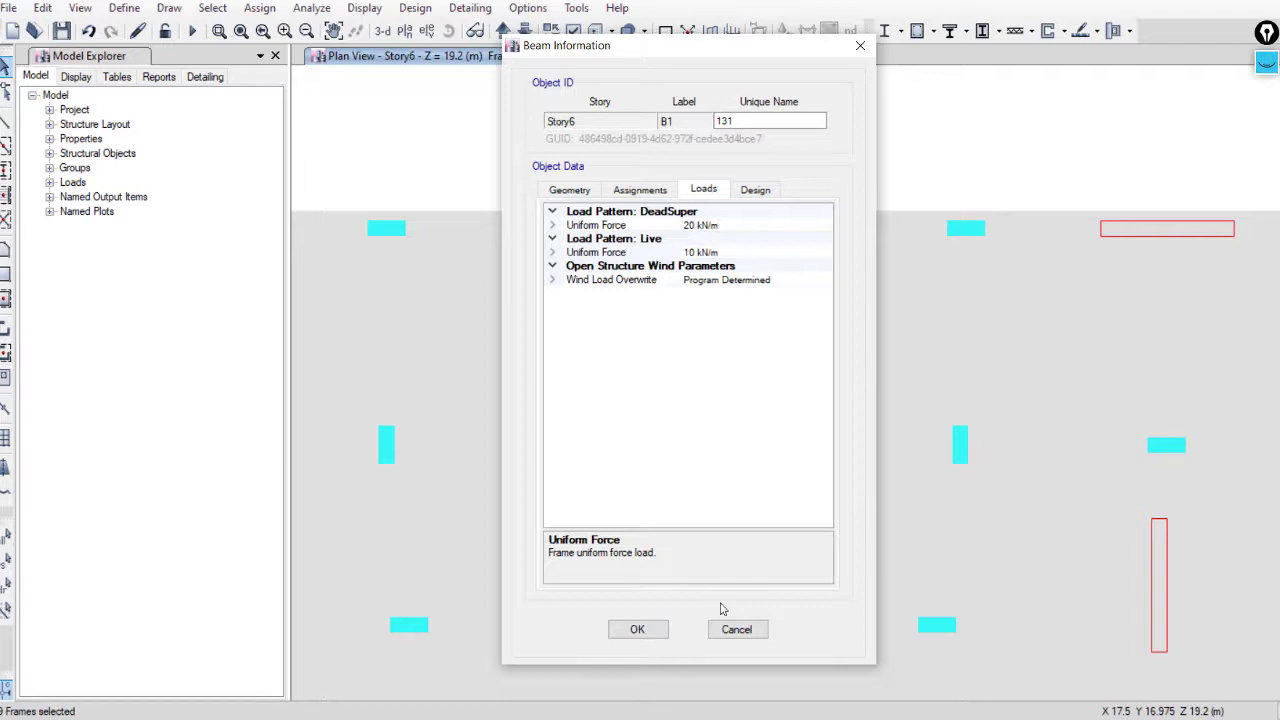
{"action": "left_click", "coordinate": [737, 629]}
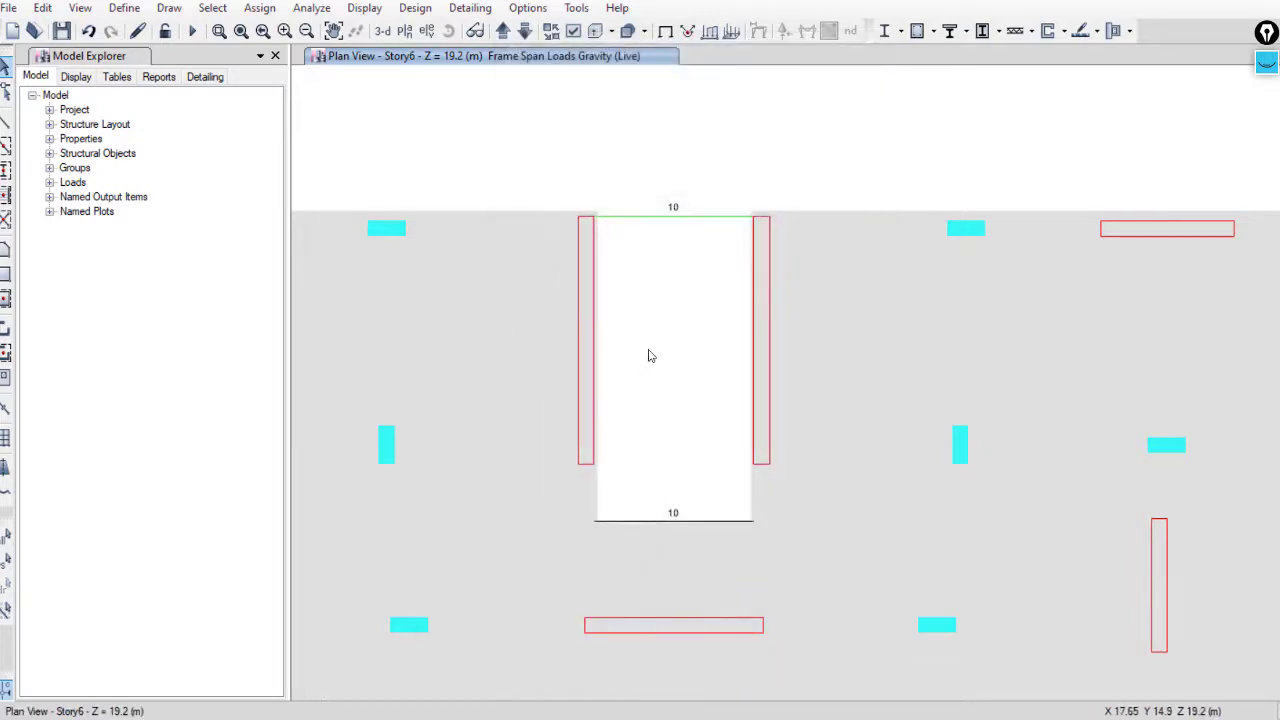
Step: Step the plan view up to Story9 to see its stair-opening beam loads
{"action": "left_click", "coordinate": [502, 31]}
{"action": "left_click", "coordinate": [502, 31]}
{"action": "left_click", "coordinate": [502, 31]}
{"action": "left_click", "coordinate": [502, 31]}
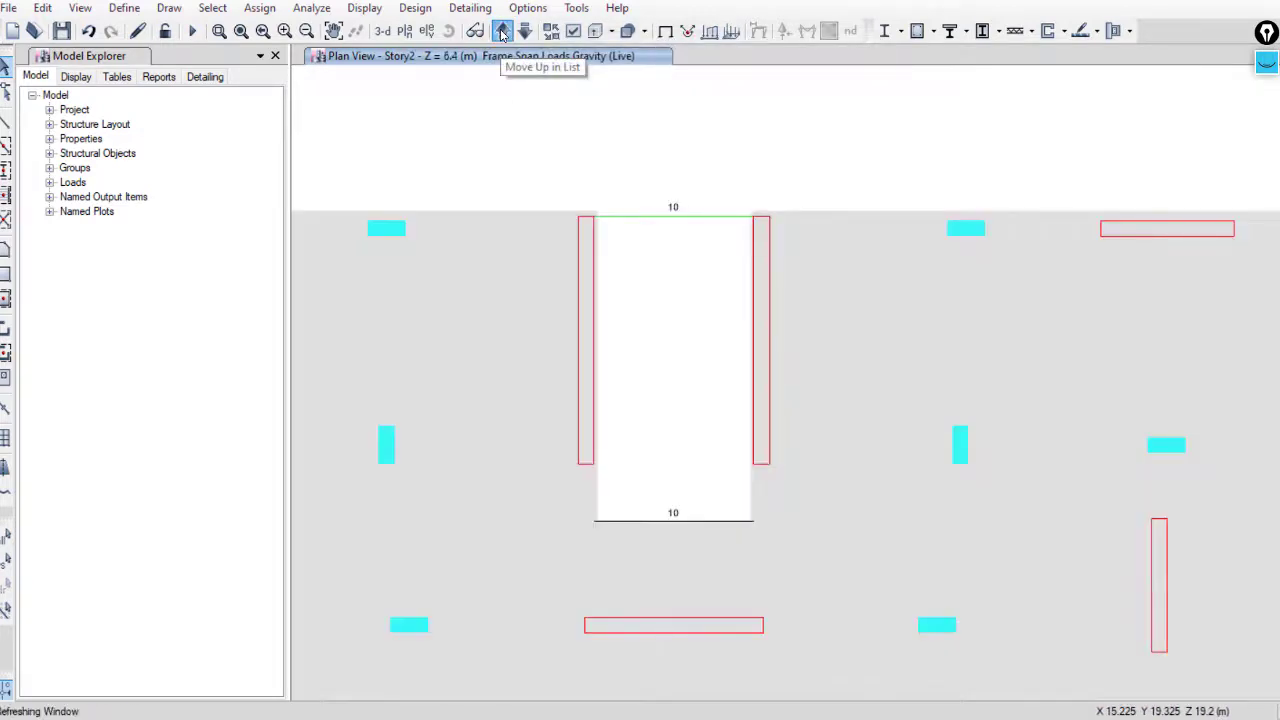
{"action": "left_click", "coordinate": [502, 31]}
{"action": "left_click", "coordinate": [502, 31]}
{"action": "scroll", "coordinate": [634, 294], "scroll_direction": "down", "scroll_amount": 3}
{"action": "scroll", "coordinate": [649, 354], "scroll_direction": "up", "scroll_amount": 3}
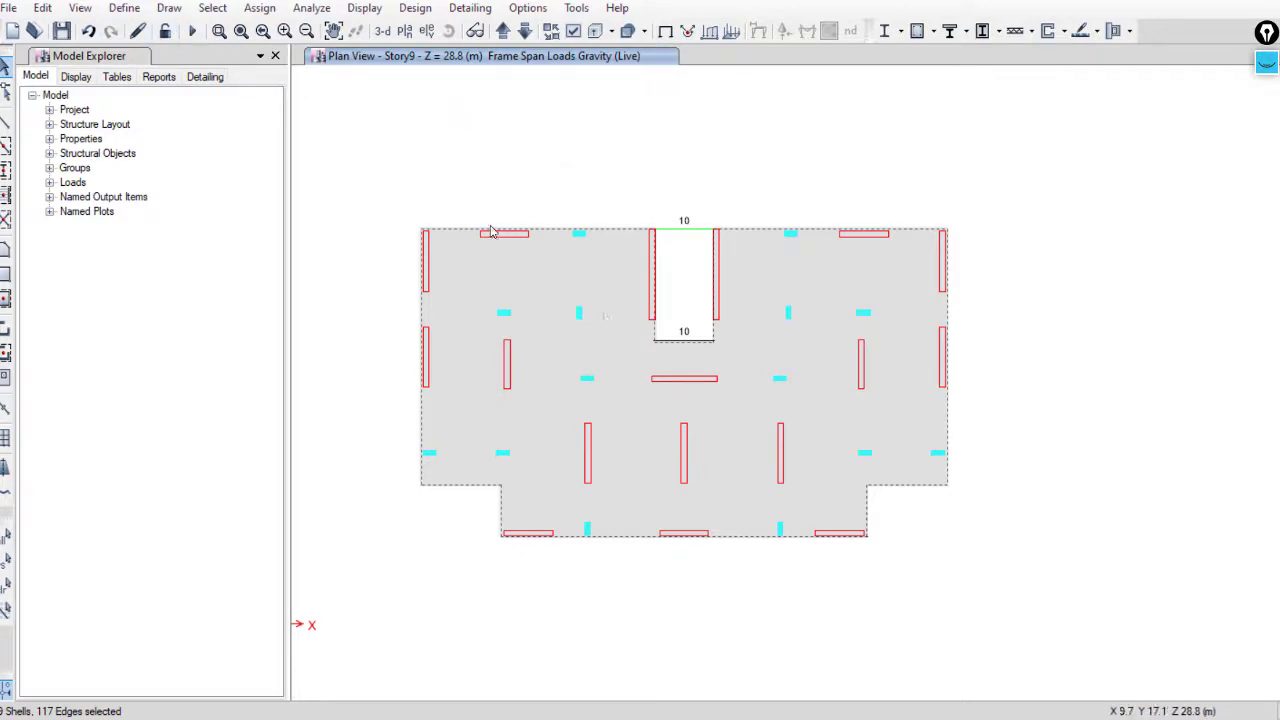
{"action": "left_click", "coordinate": [7, 592]}
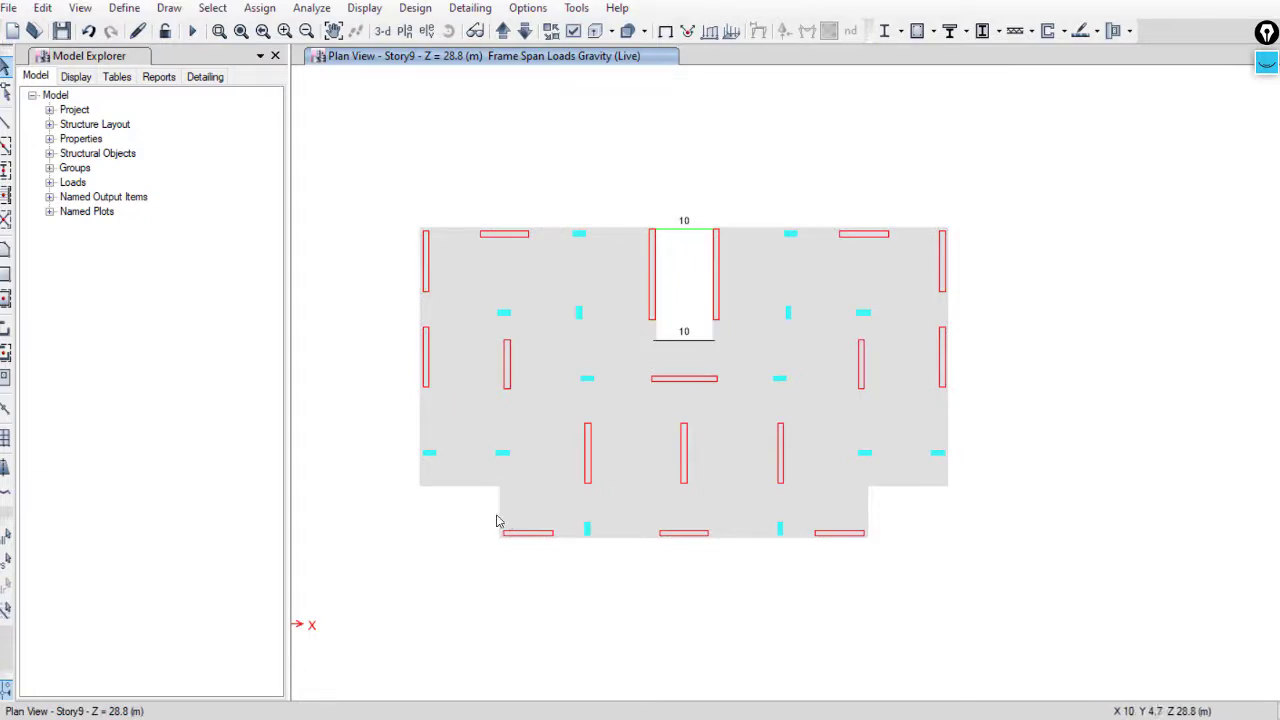
{"action": "scroll", "coordinate": [487, 515], "scroll_direction": "up", "scroll_amount": 3}
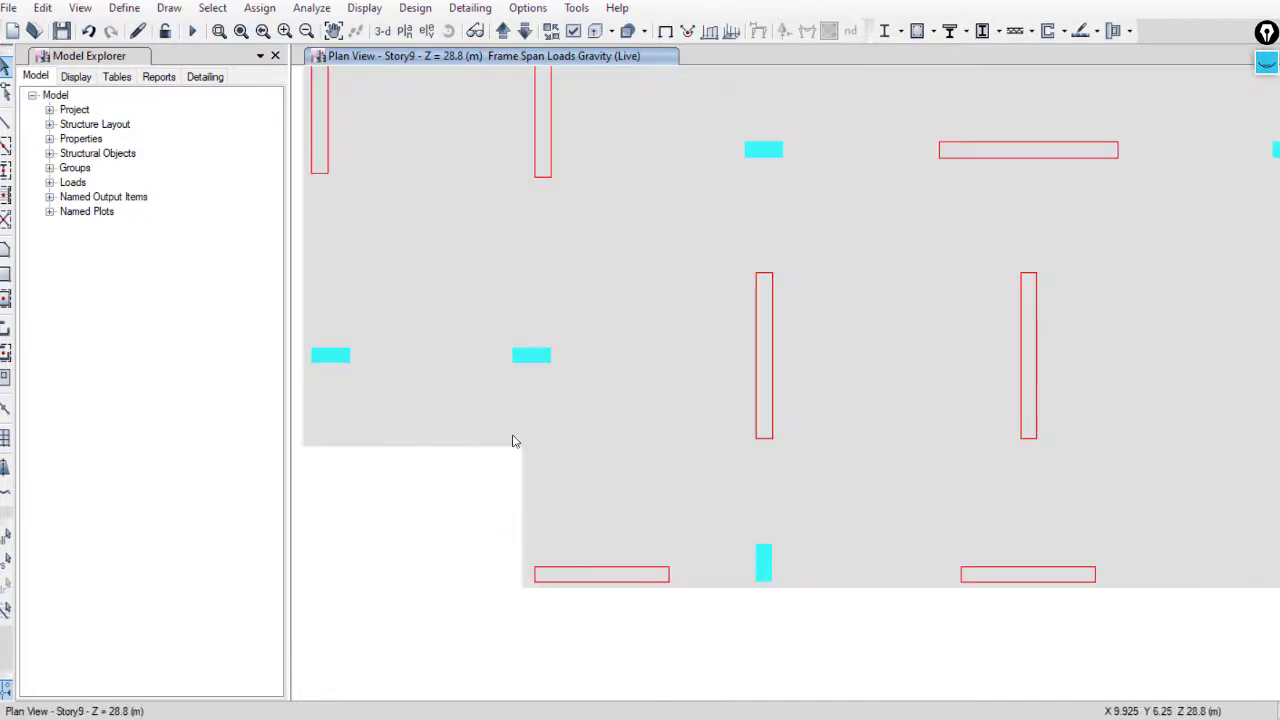
{"action": "middle_click_drag", "start_coordinate": [517, 489], "coordinate": [560, 520]}
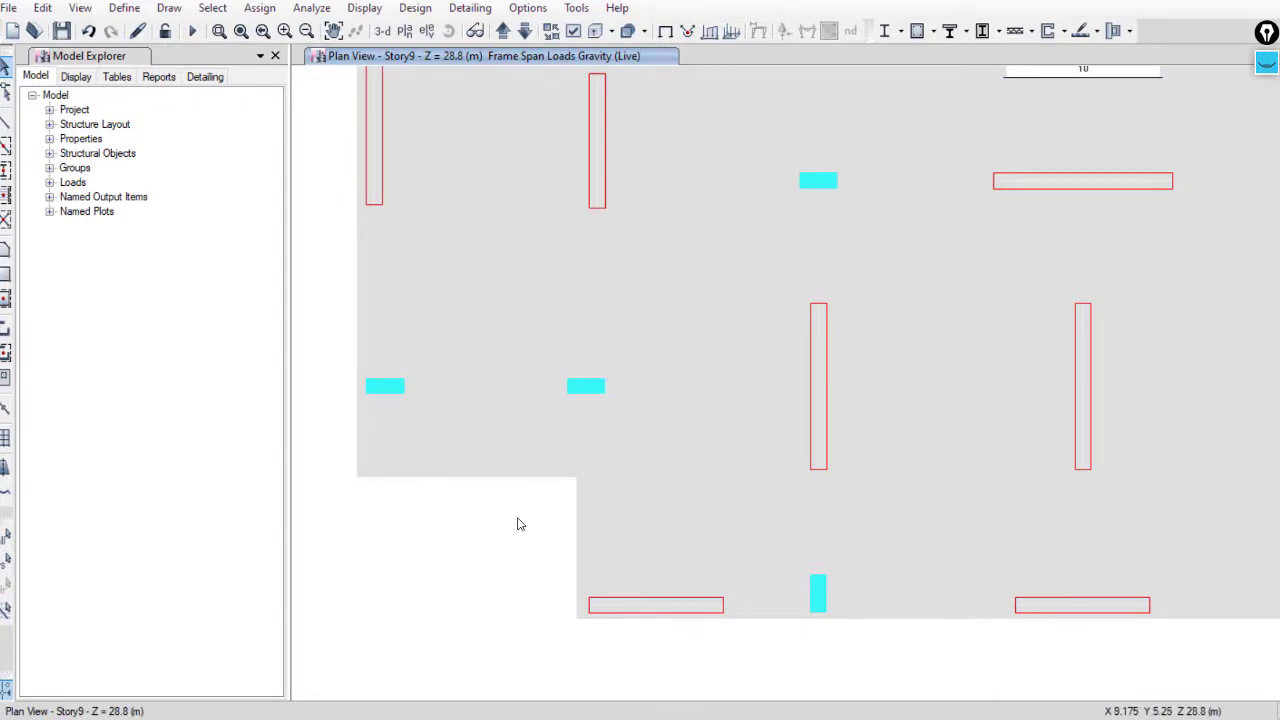
{"action": "scroll", "coordinate": [519, 523], "scroll_direction": "down", "scroll_amount": 3}
{"action": "middle_click_drag", "start_coordinate": [674, 514], "coordinate": [549, 574]}
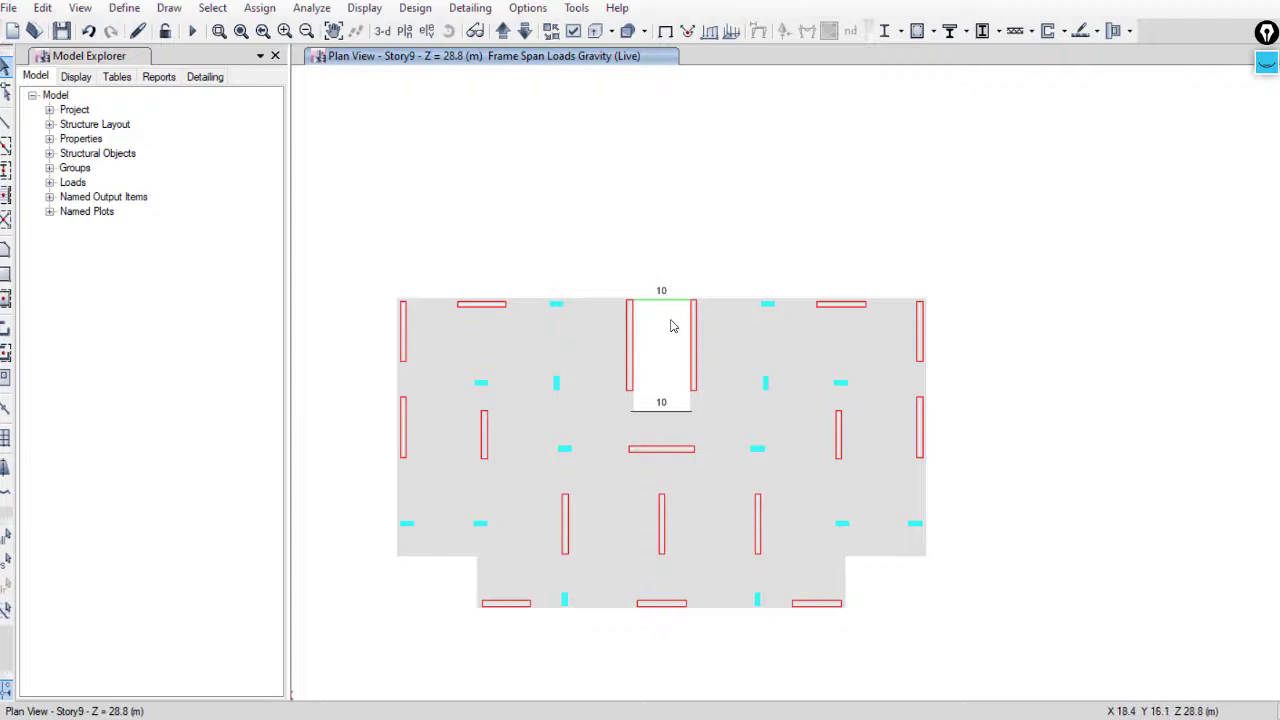
{"action": "scroll", "coordinate": [663, 390], "scroll_direction": "up", "scroll_amount": 3}
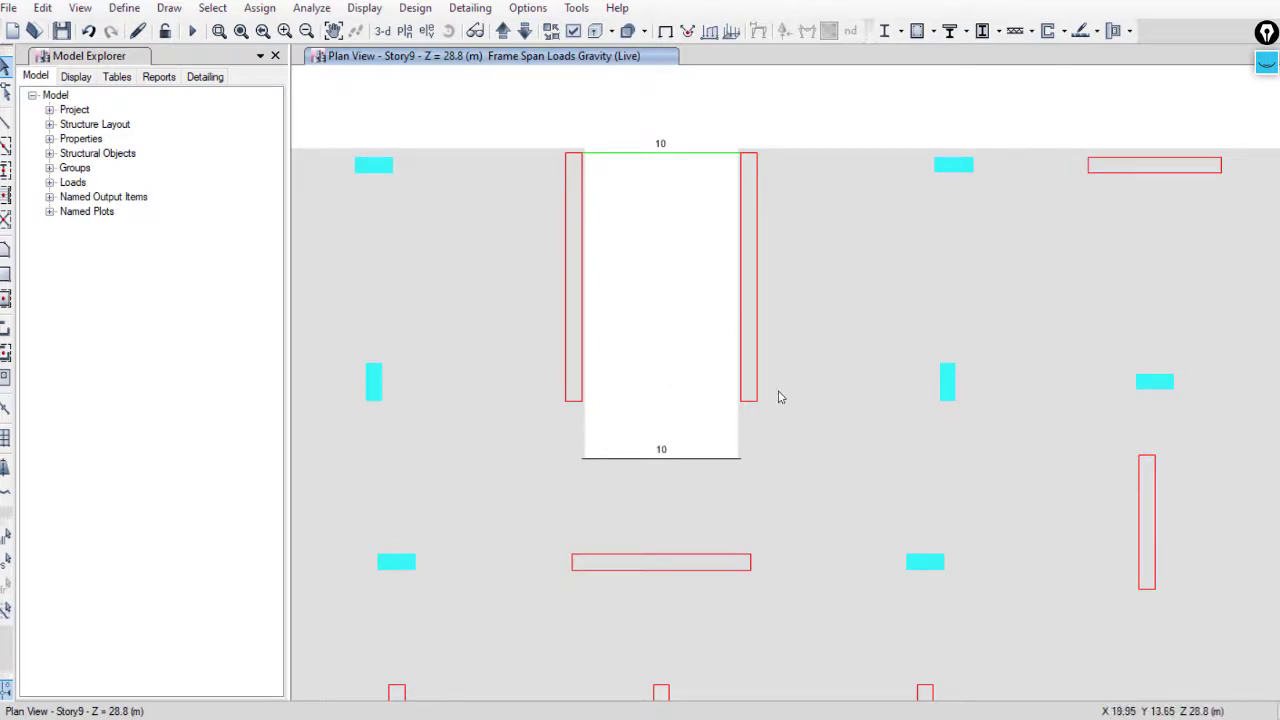
{"action": "scroll", "coordinate": [729, 437], "scroll_direction": "down", "scroll_amount": 3}
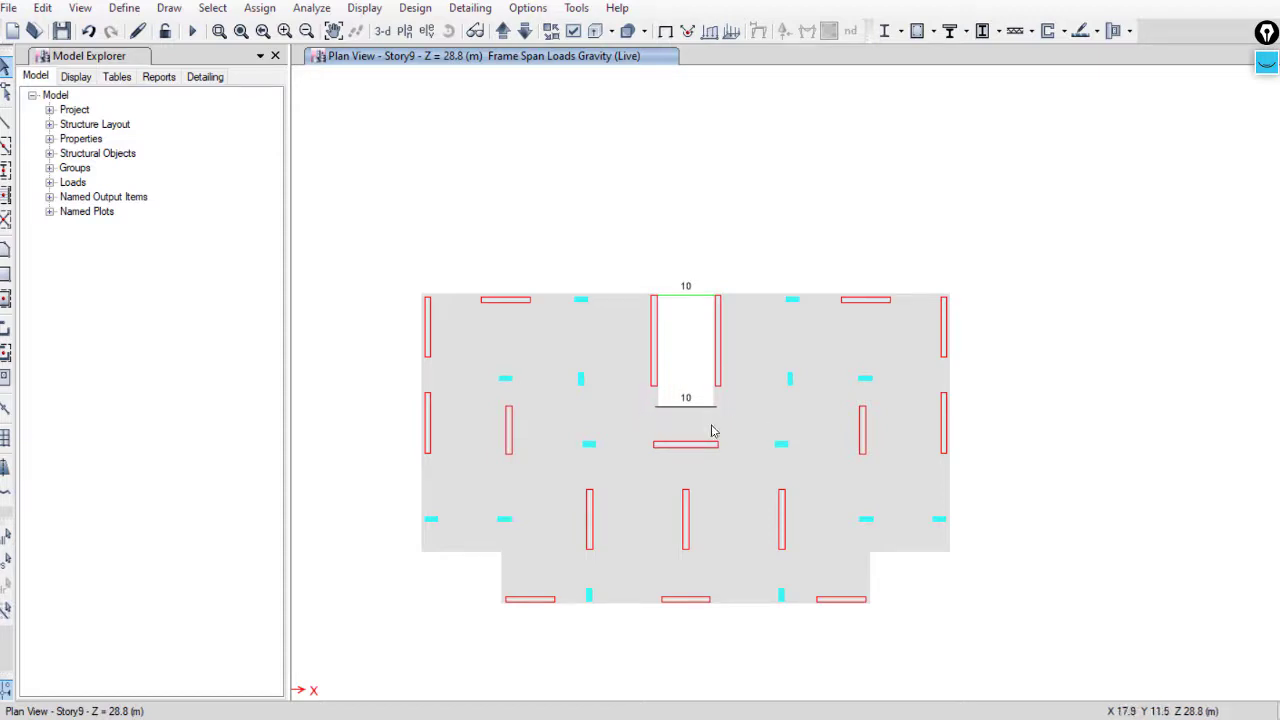
{"action": "middle_click_drag", "start_coordinate": [692, 440], "coordinate": [669, 398]}
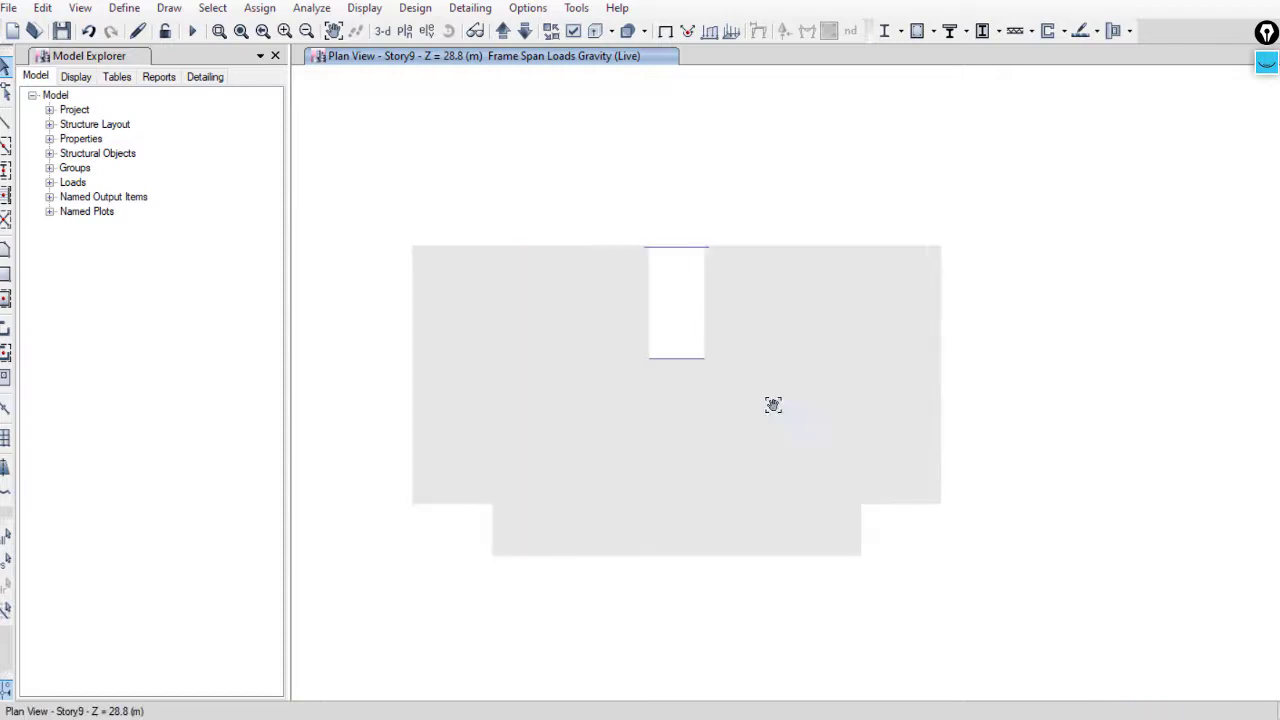
{"action": "left_click", "coordinate": [503, 31]}
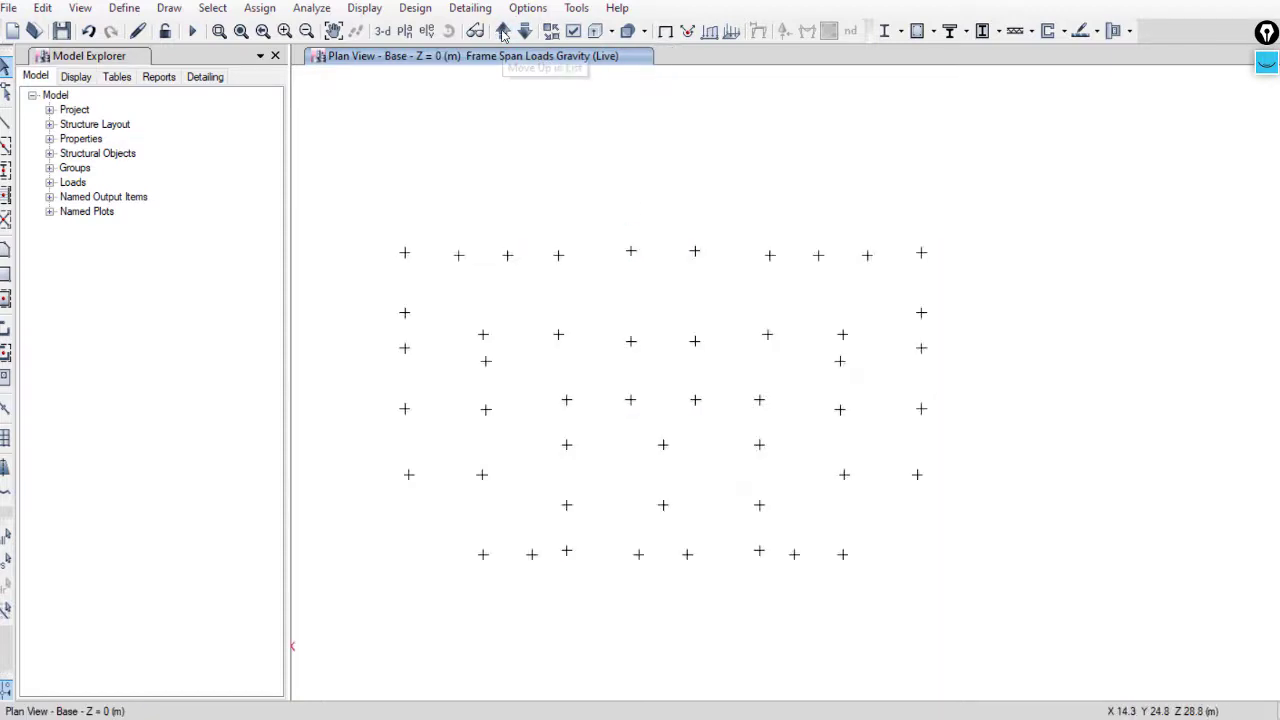
{"action": "left_click", "coordinate": [524, 31]}
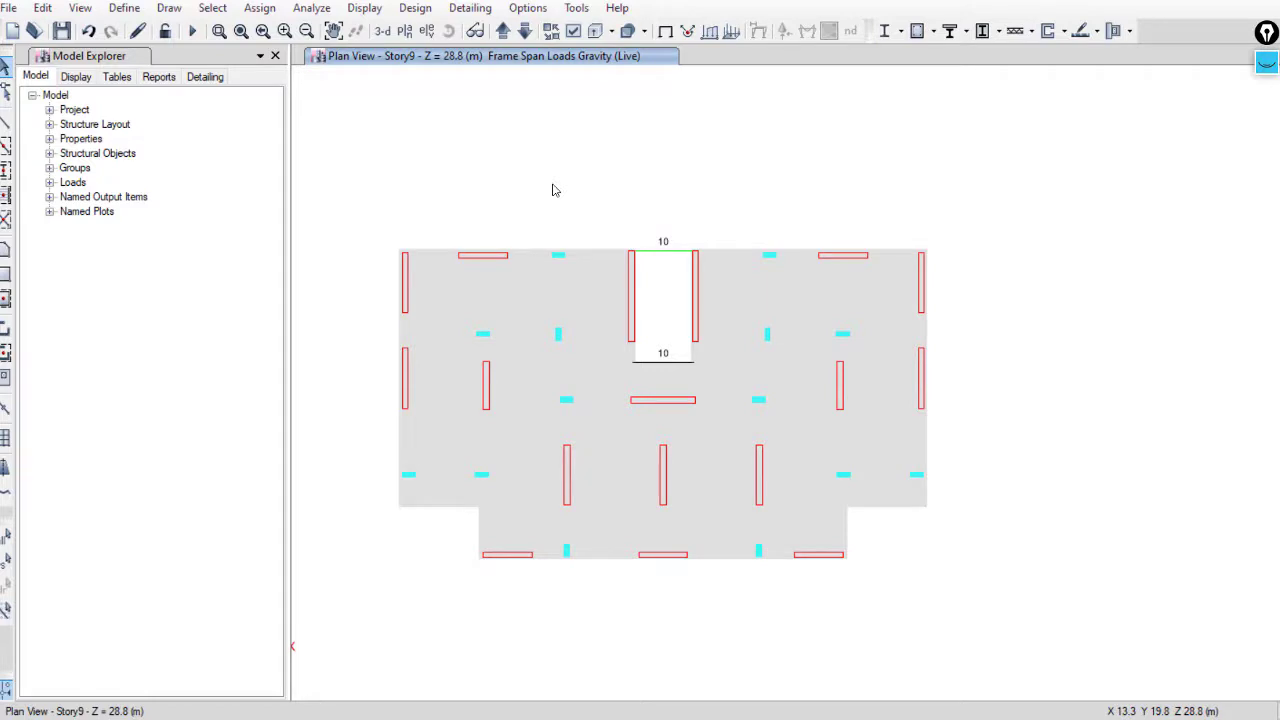
{"action": "right_click", "coordinate": [594, 366]}
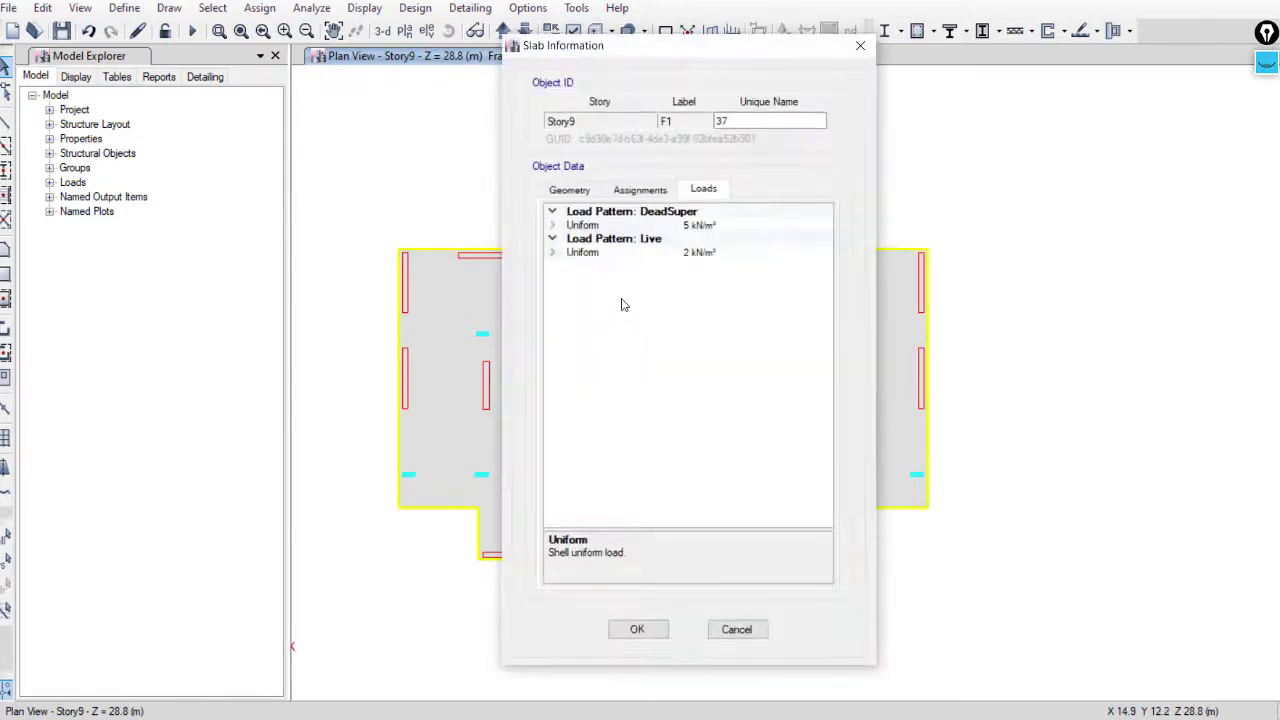
{"action": "left_click", "coordinate": [860, 45]}
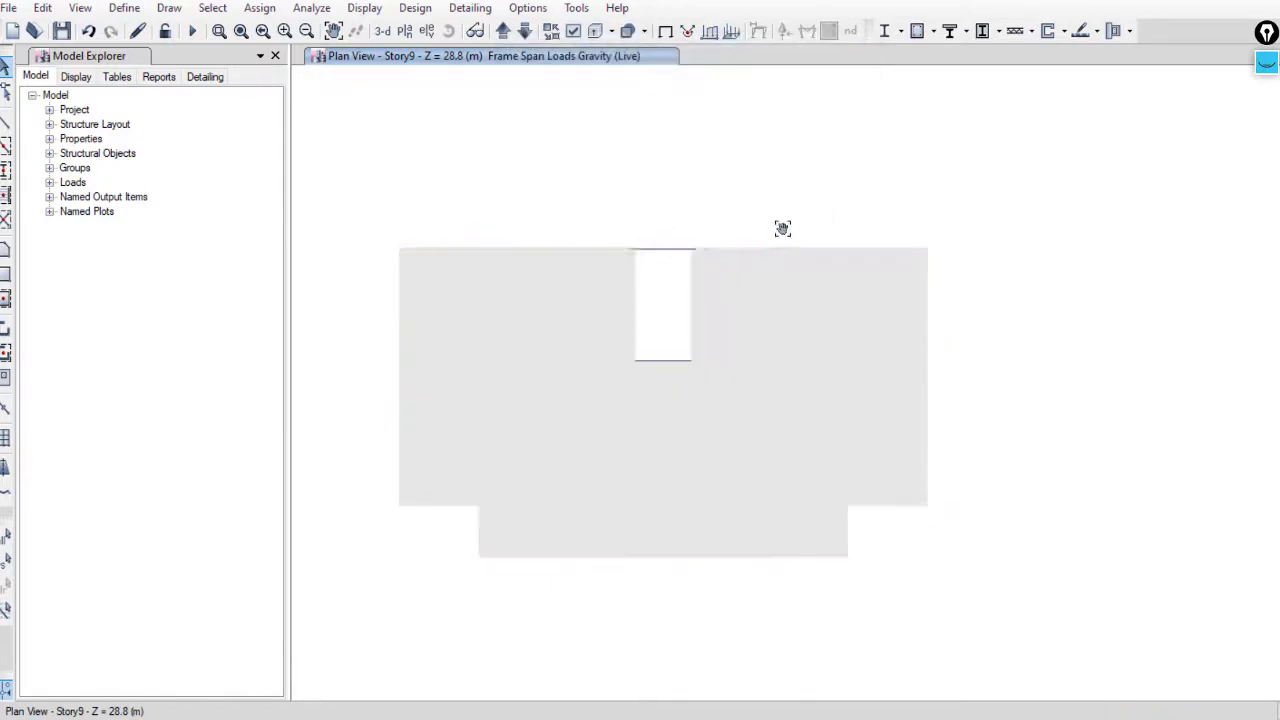